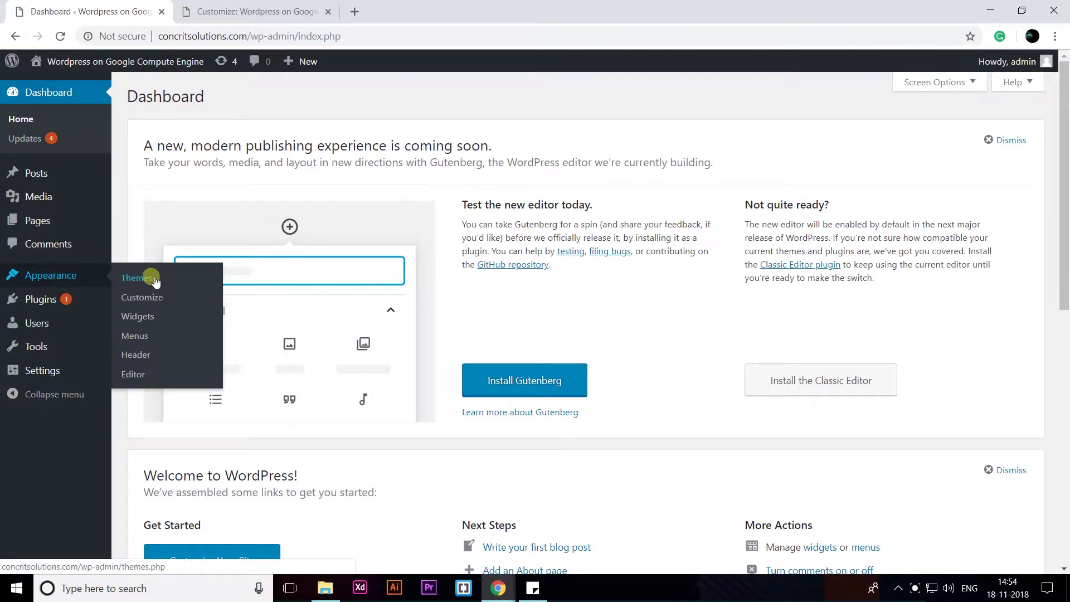
Search the directory of new themes for "combine lite".
click(156, 281)
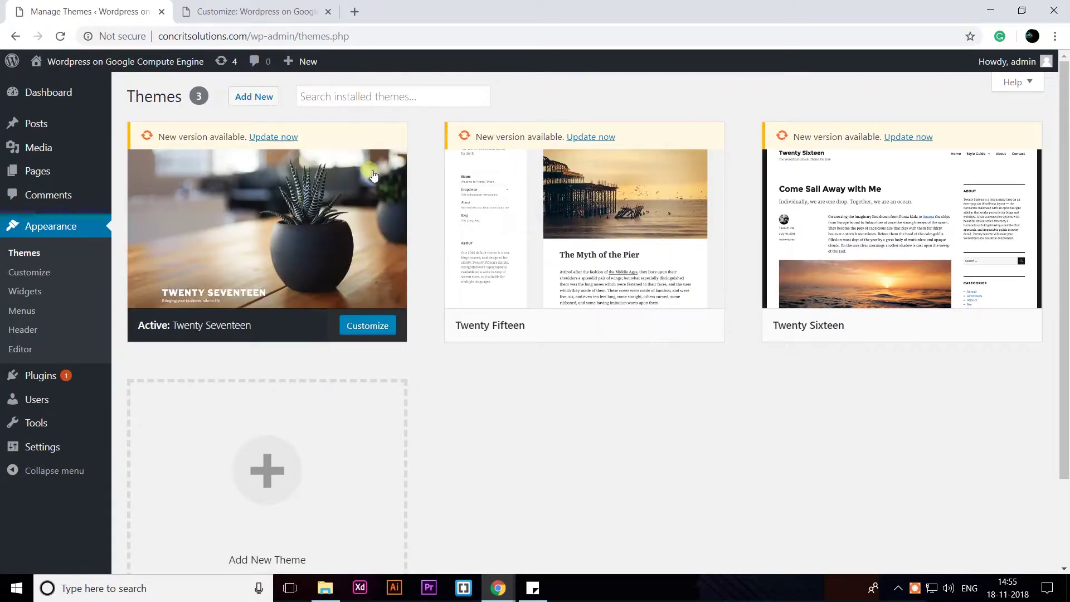
click(253, 97)
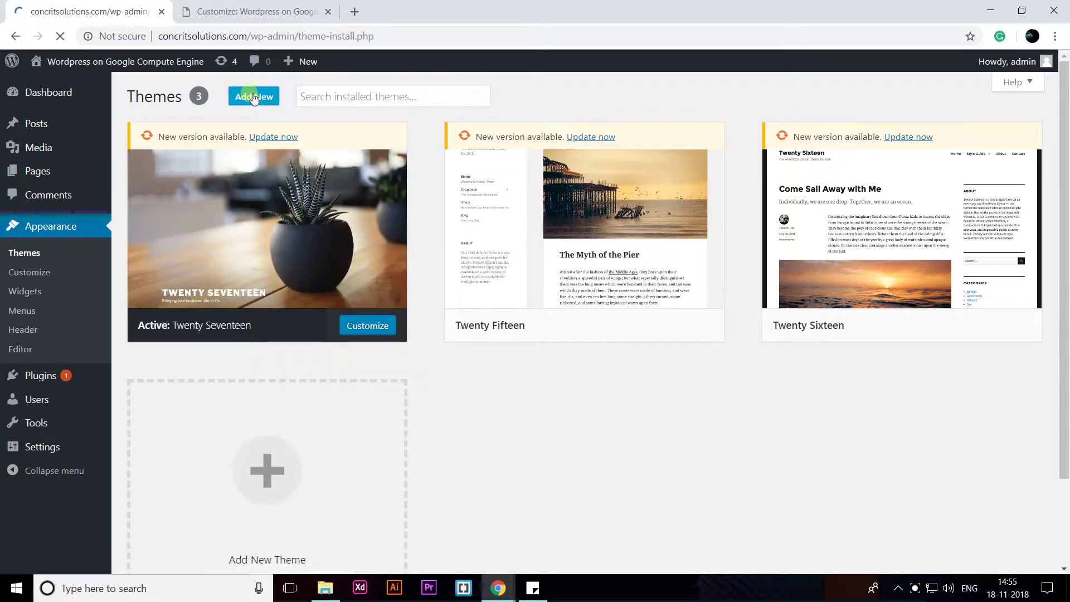
click(888, 138)
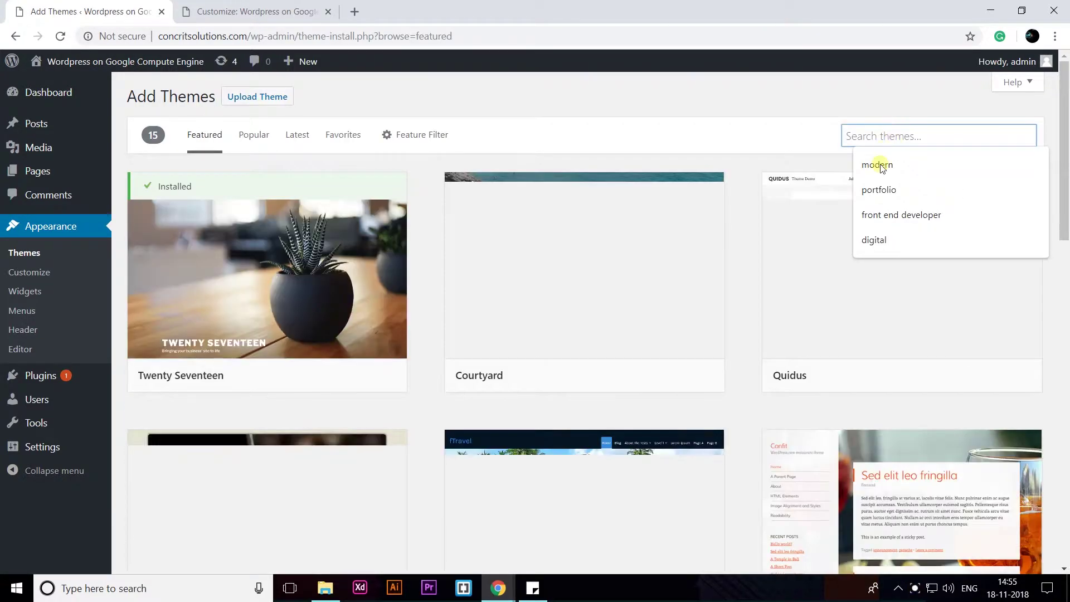
click(892, 136)
text(com)
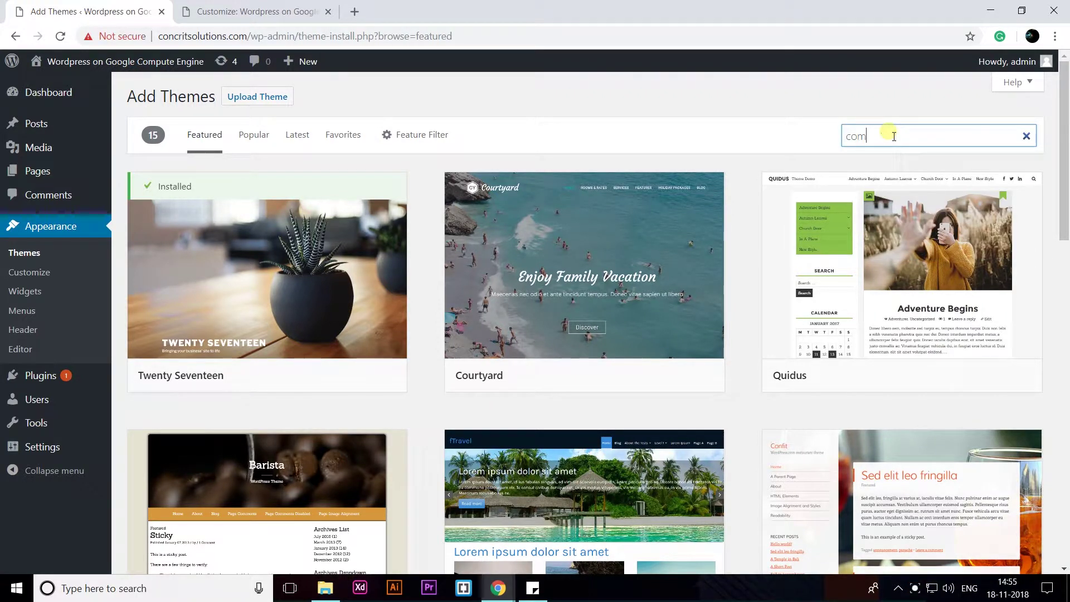
text(bine lite)
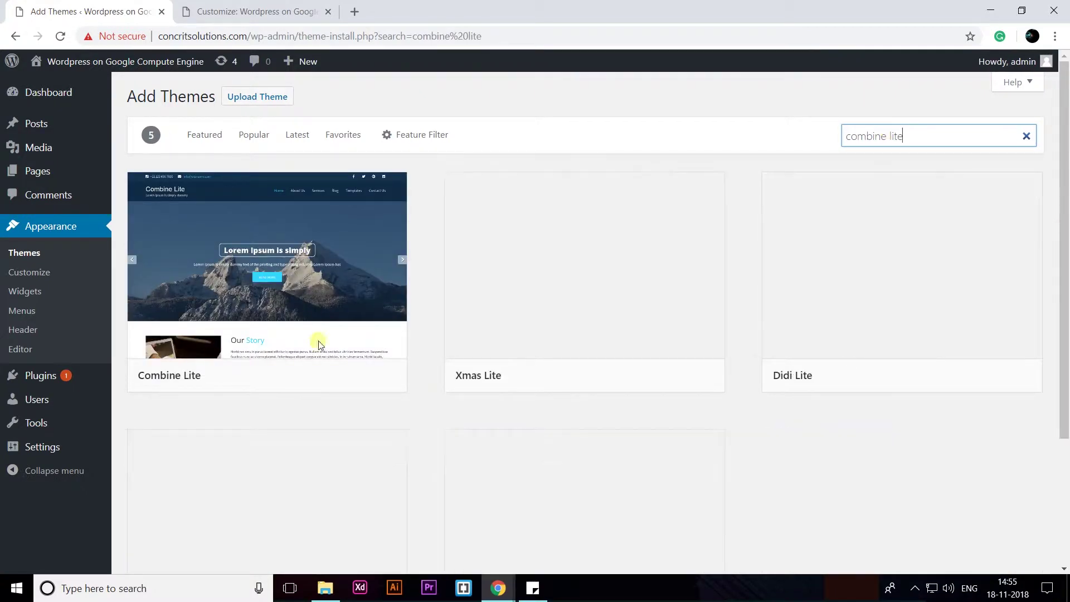
Install the Combine Lite theme and activate it on the site.
click(306, 270)
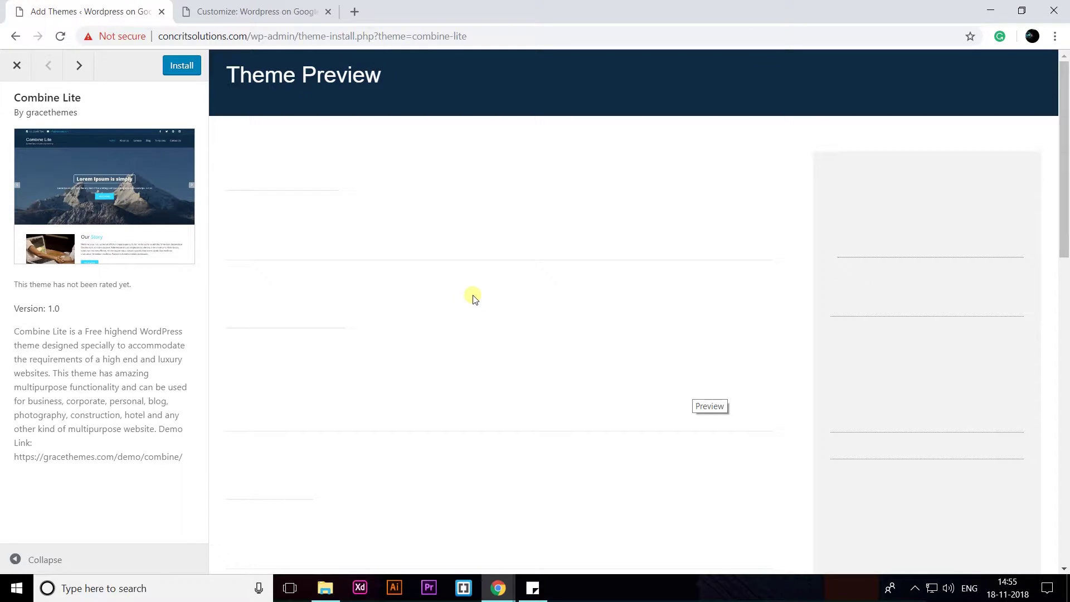
click(182, 66)
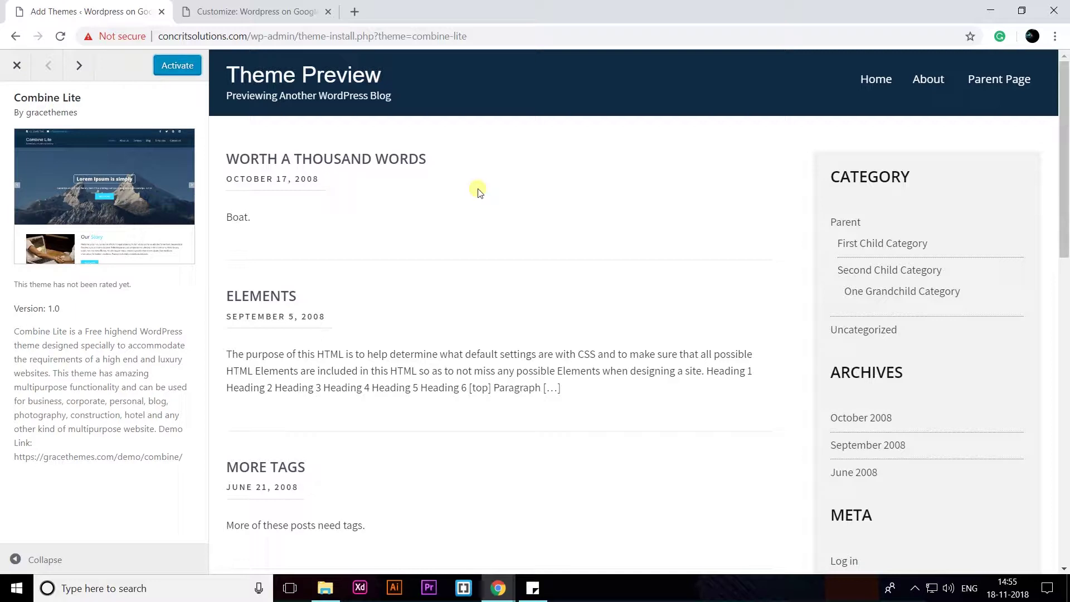
click(180, 73)
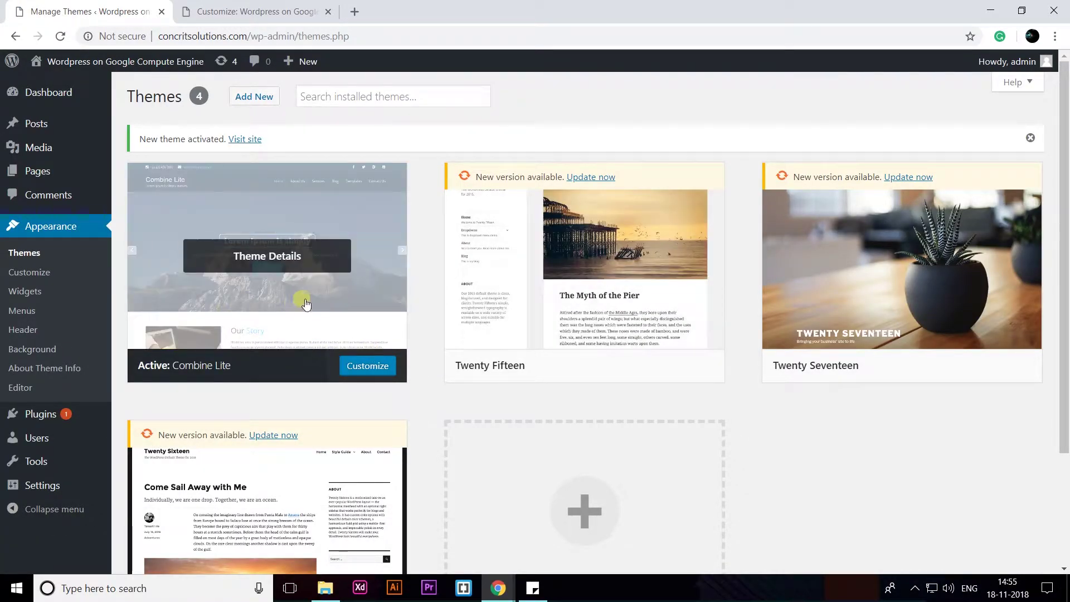
Open the live site in a separate browser tab and look through its home page with the Combine Lite theme.
mouse_move(67, 62)
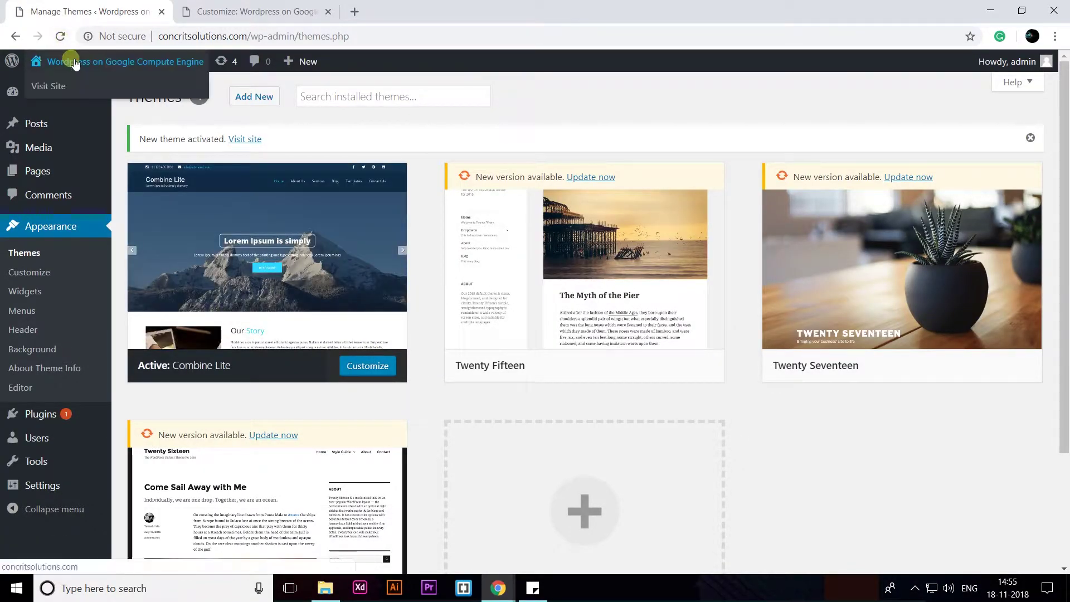
right_click(56, 87)
click(88, 96)
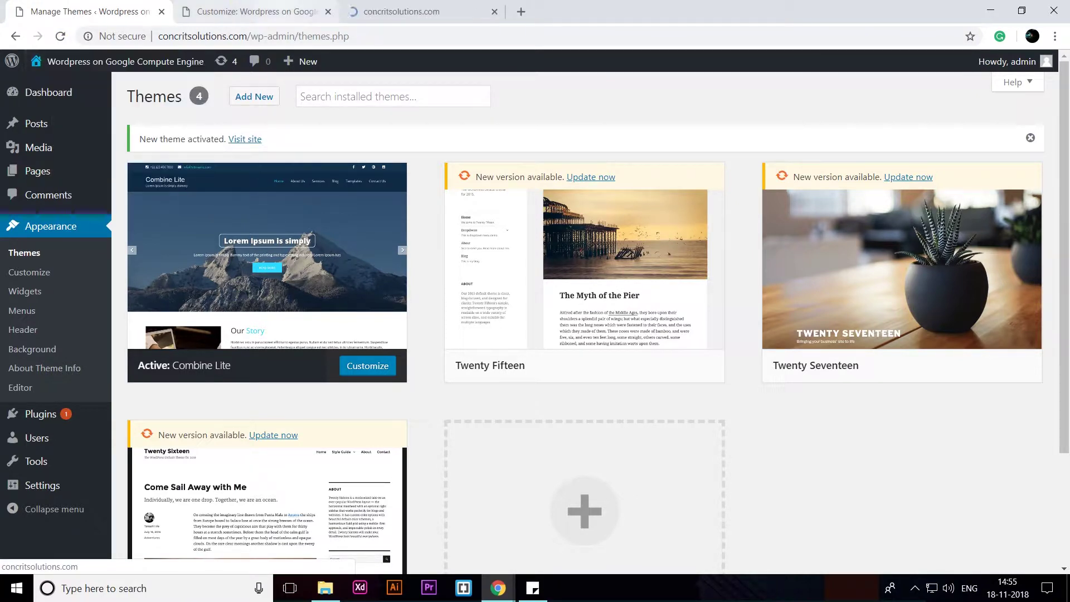
click(256, 11)
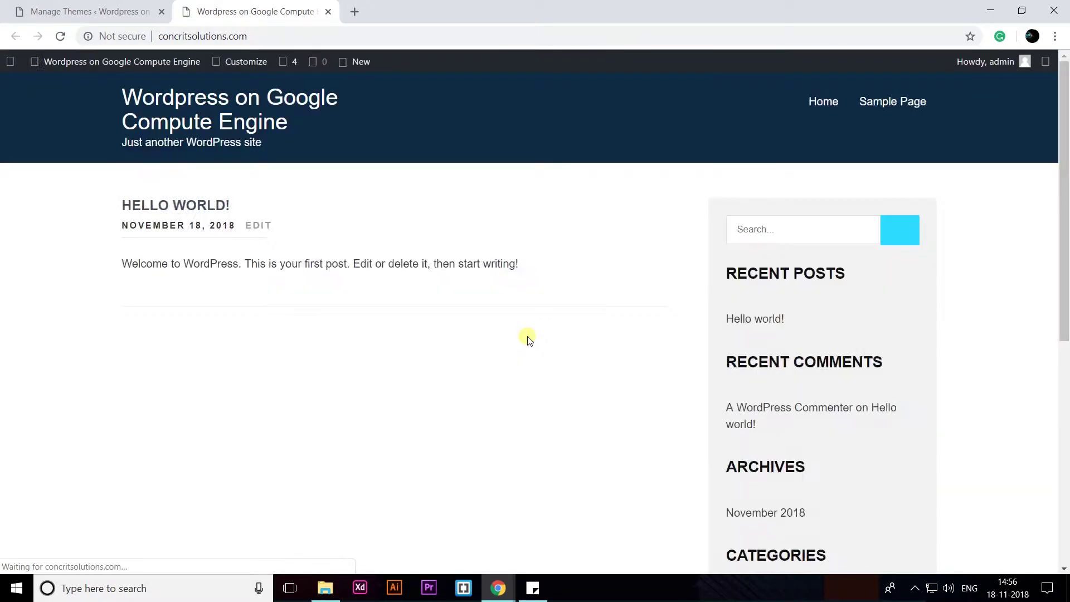
scroll(508, 312, down, 7)
scroll(534, 449, up, 3)
scroll(533, 449, up, 5)
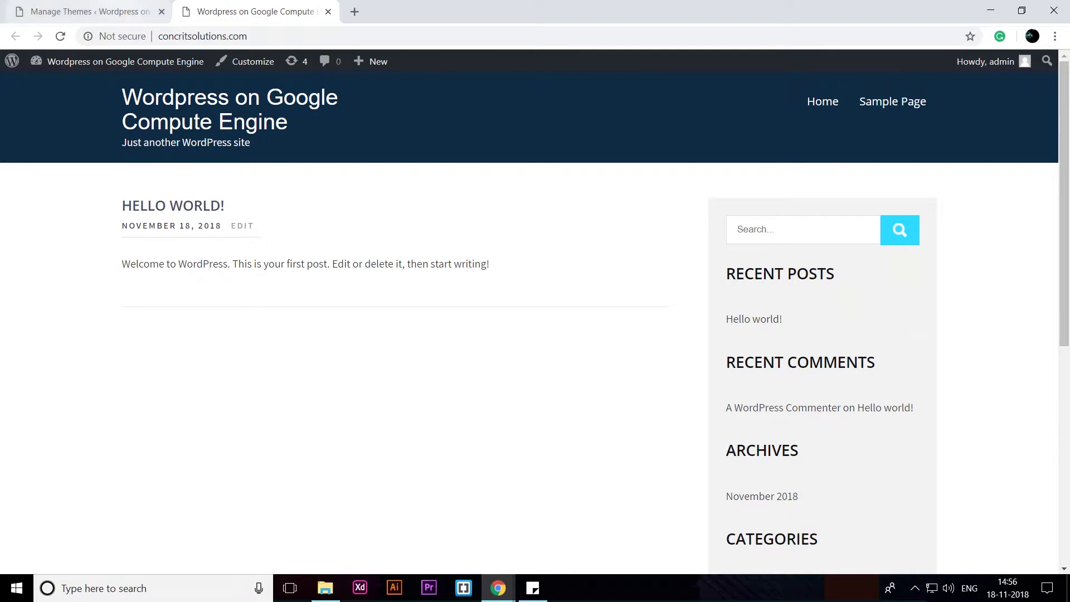
Return to the admin area and apply the bulk Deactivate action to the Akismet Anti-Spam and Hello Dolly plugins.
click(89, 12)
click(39, 420)
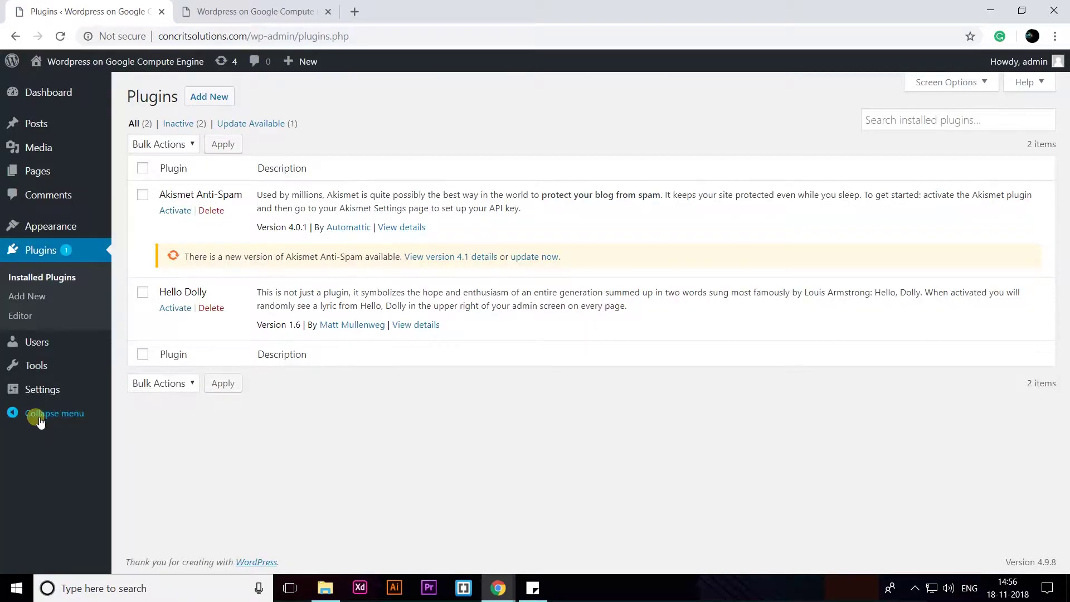
click(144, 198)
click(143, 293)
click(191, 145)
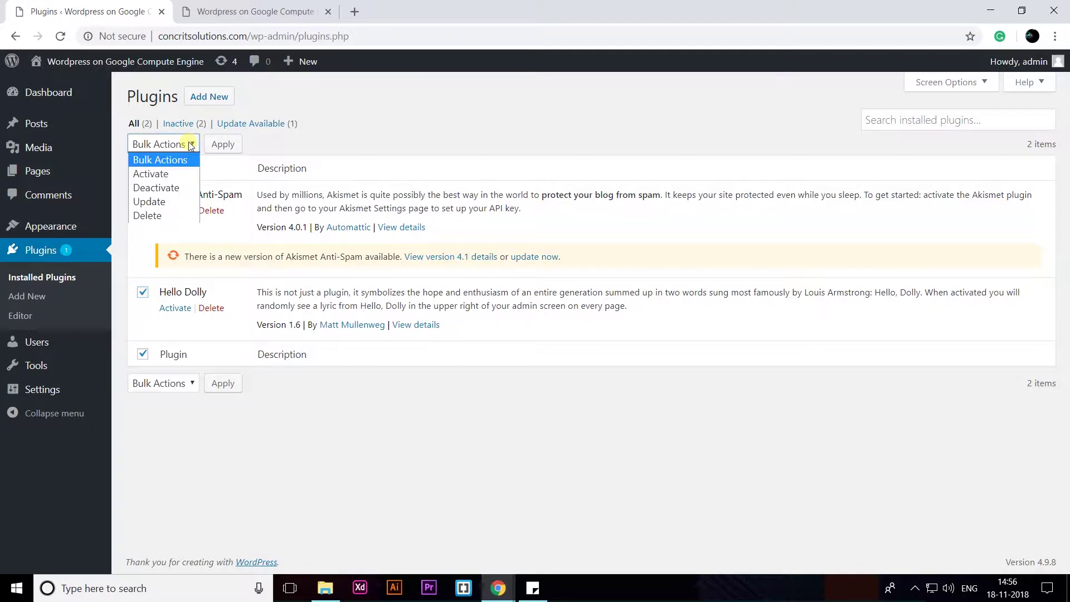
click(161, 188)
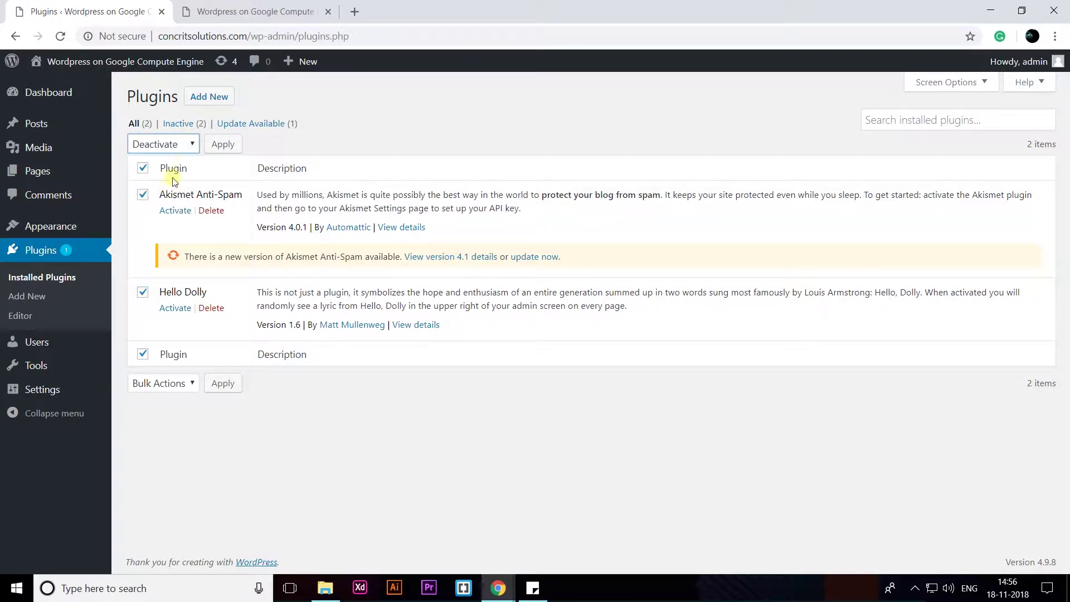
click(223, 145)
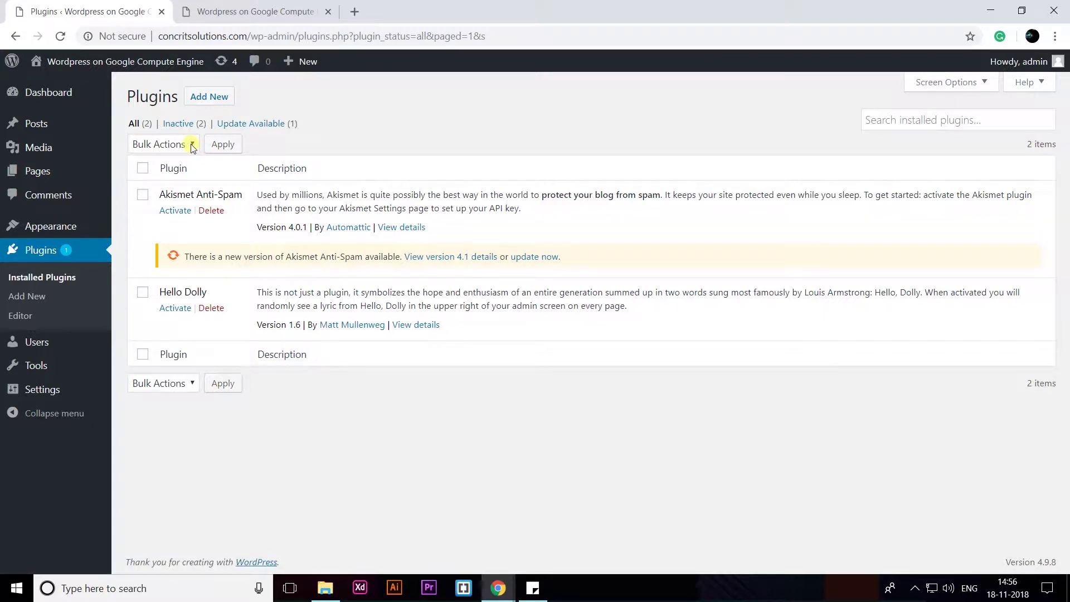
Delete the Akismet Anti-Spam and Hello Dolly plugins together with their data in one bulk action.
click(143, 196)
click(143, 295)
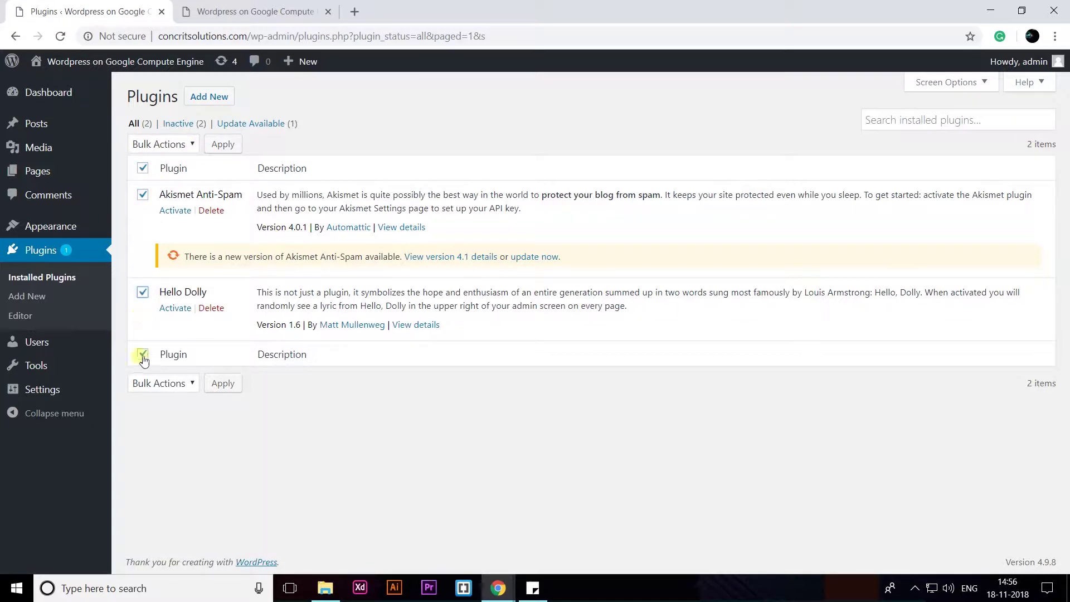
click(189, 145)
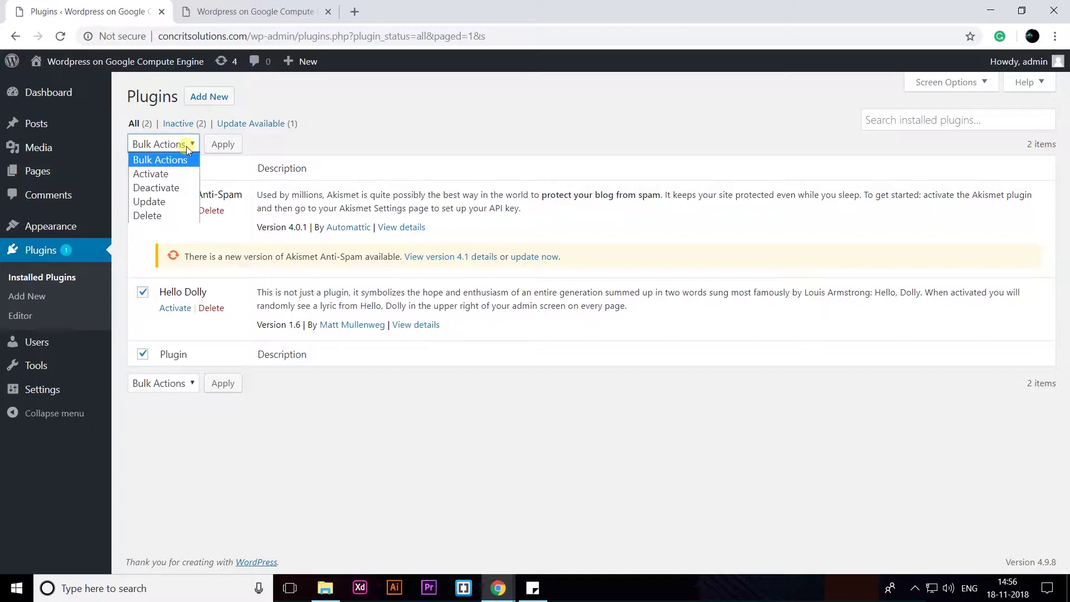
click(161, 216)
click(223, 144)
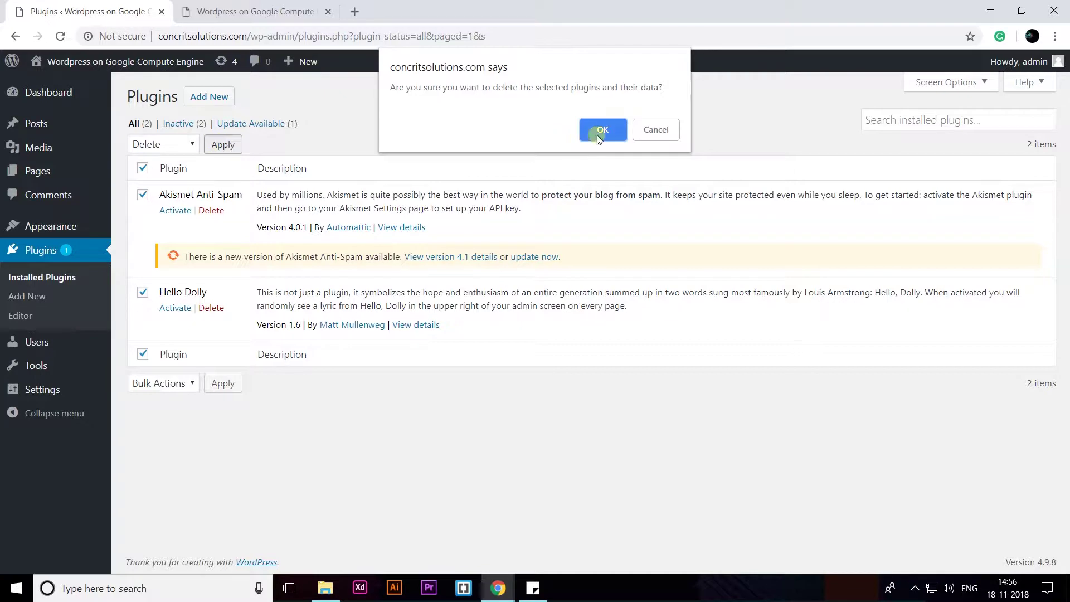
click(601, 132)
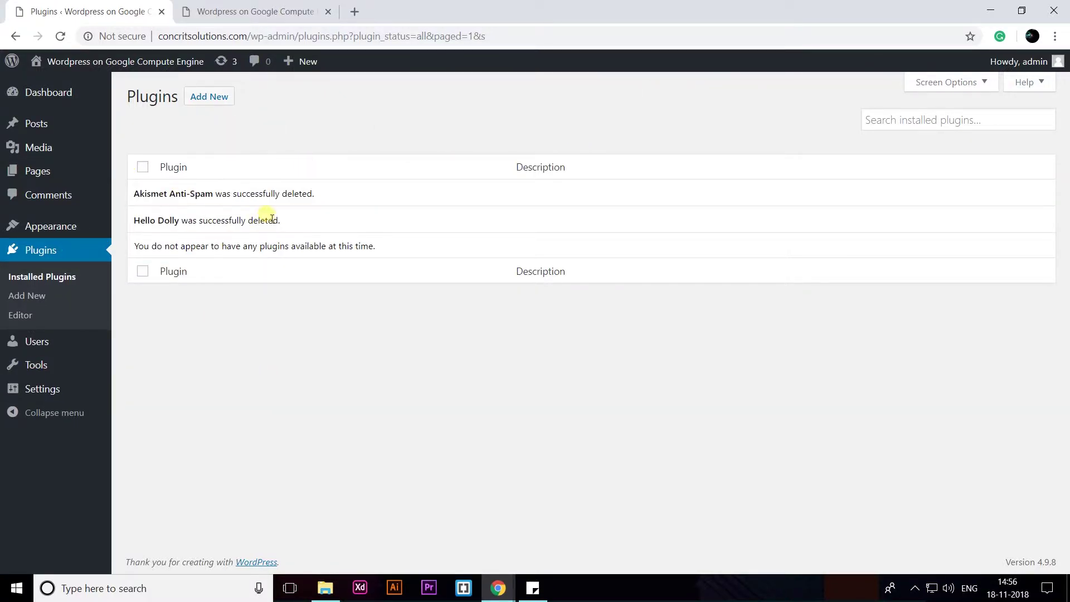
Search the directory of new plugins for "elementor".
click(207, 98)
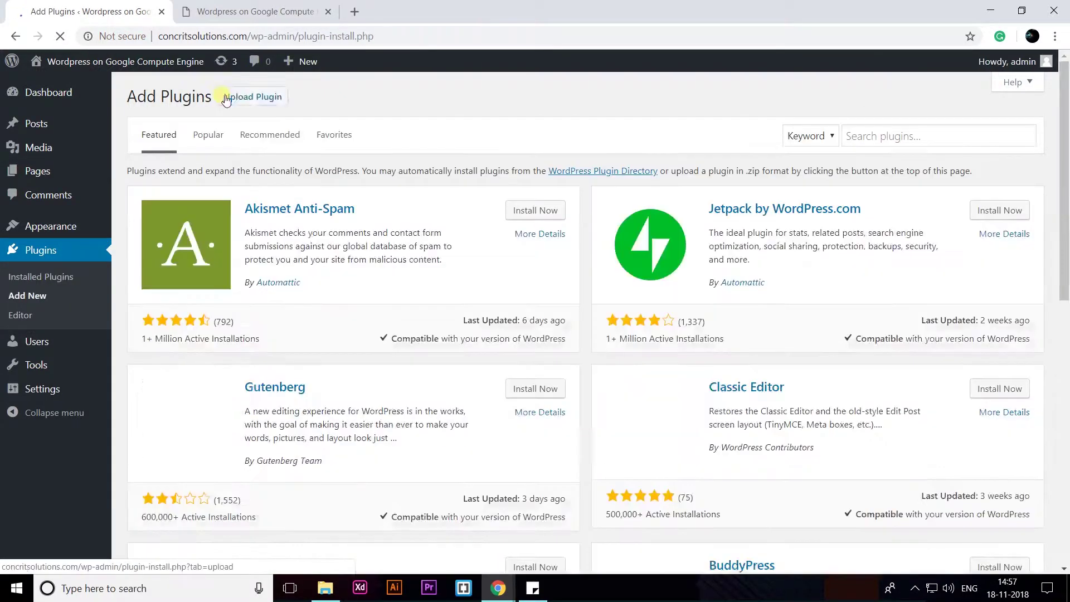
click(901, 137)
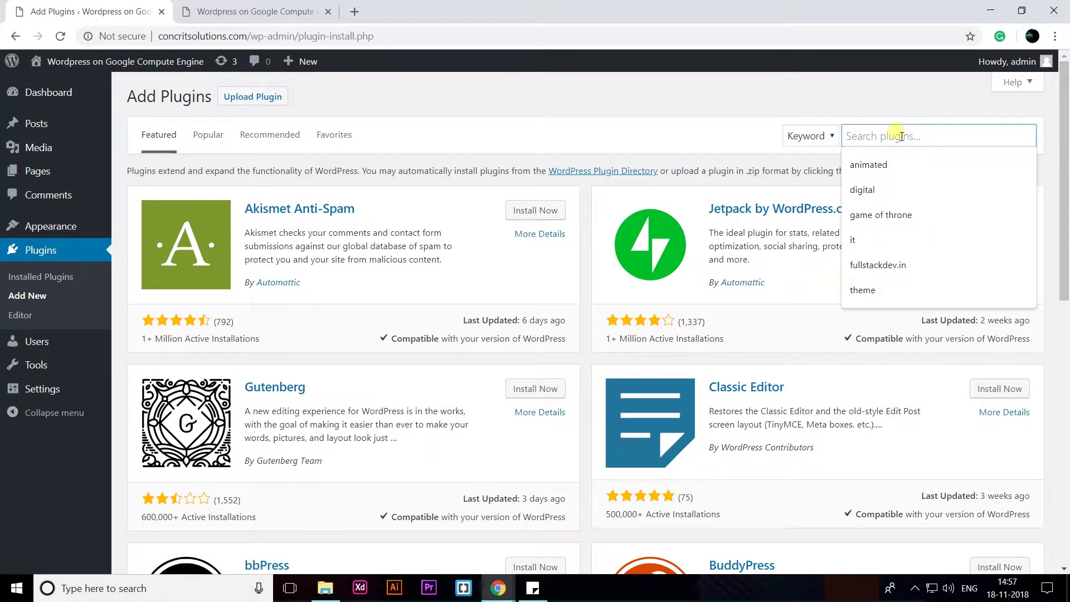
text(elementor)
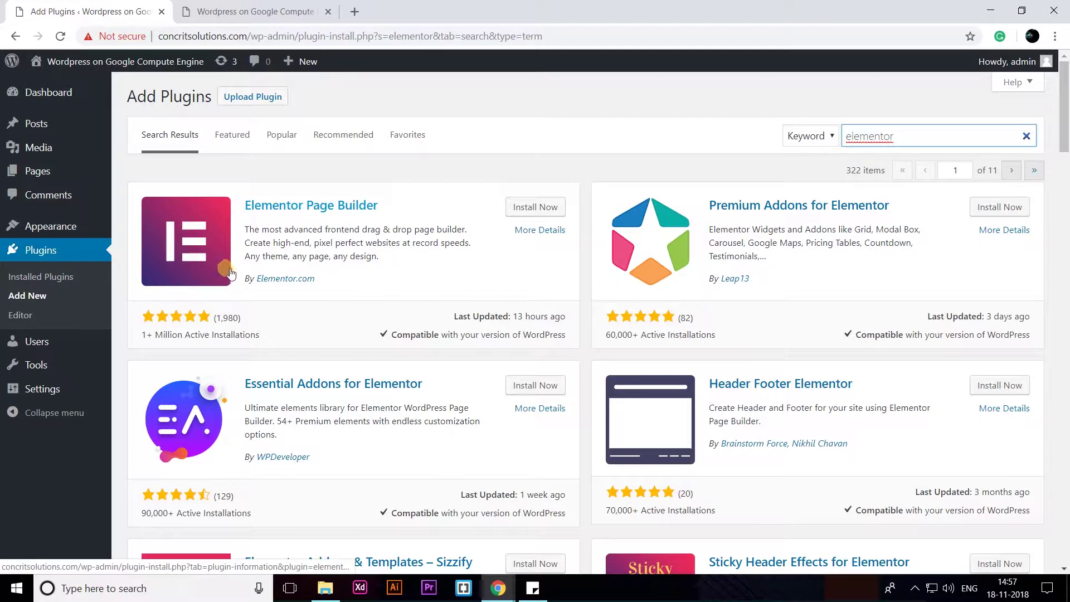
Install the Elementor Page Builder plugin and activate it.
scroll(263, 217, down, 1)
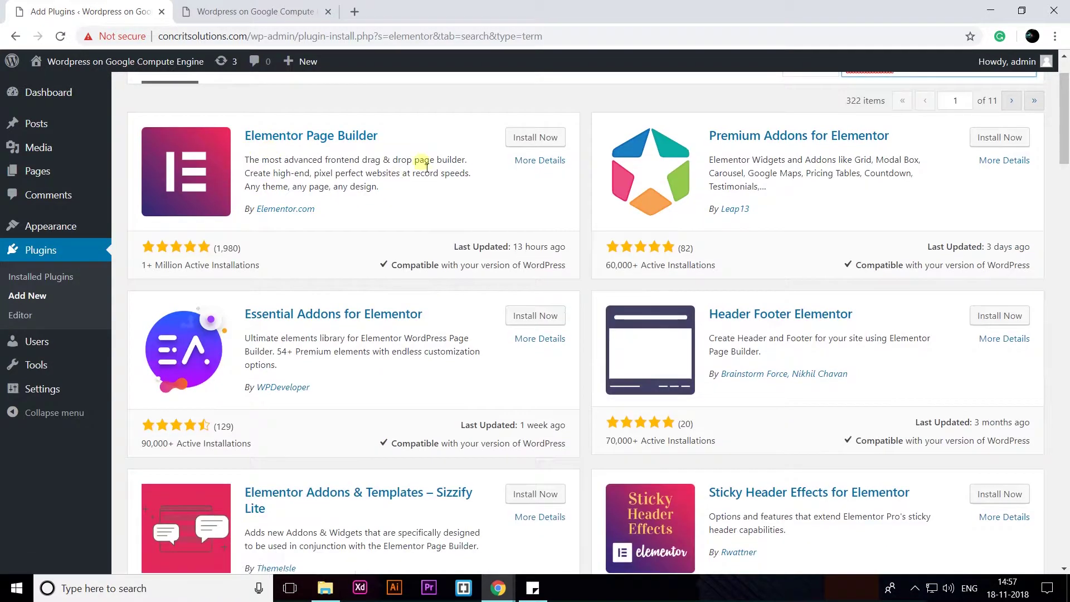
click(530, 139)
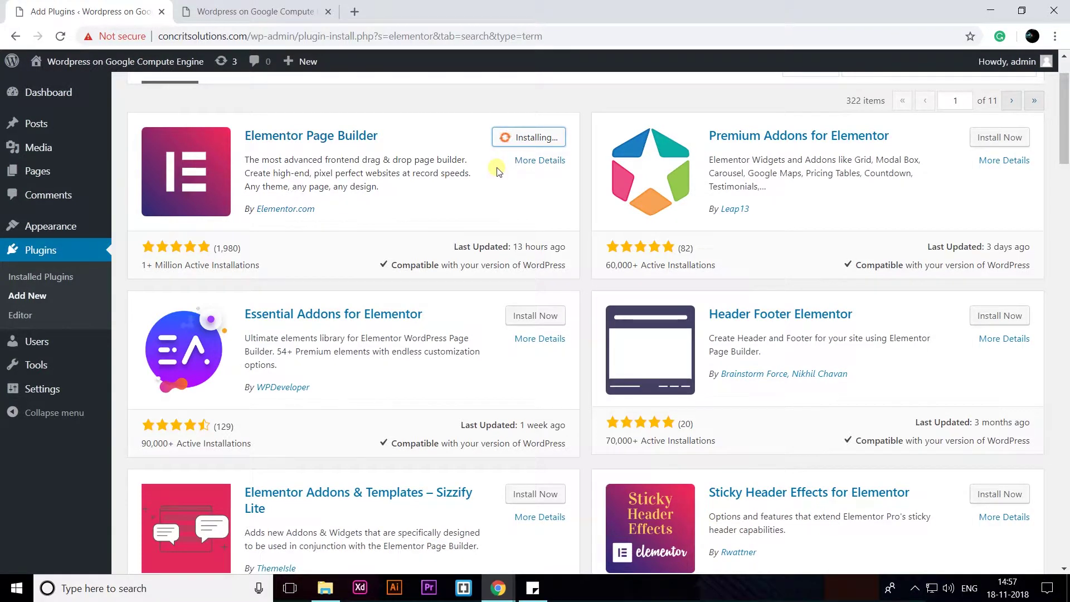
scroll(498, 170, up, 1)
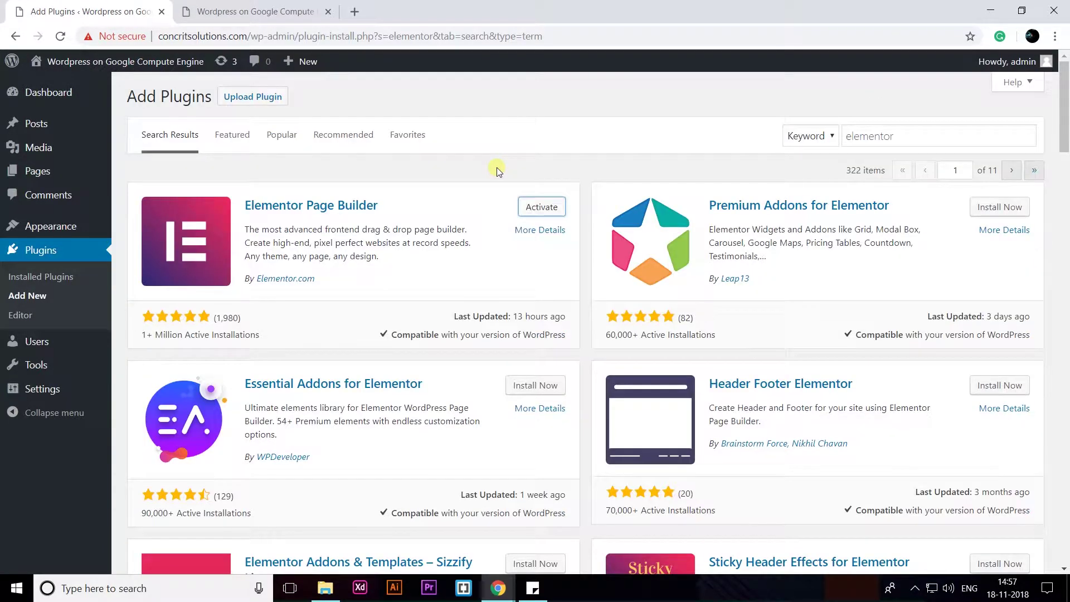
click(545, 209)
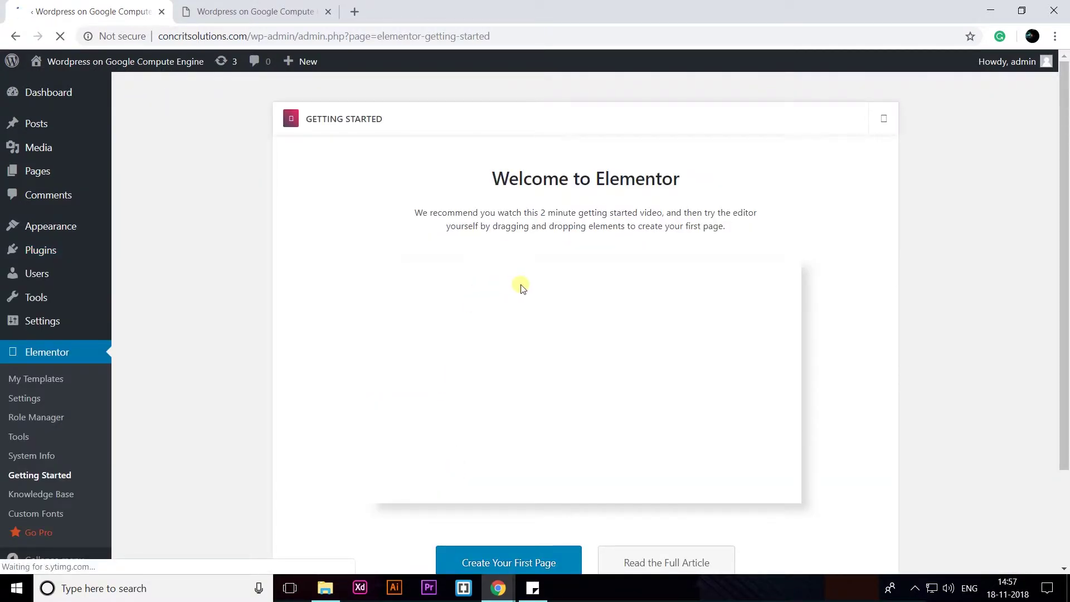
Look over Elementor's Getting Started page and close it to return to the dashboard.
scroll(836, 160, down, 2)
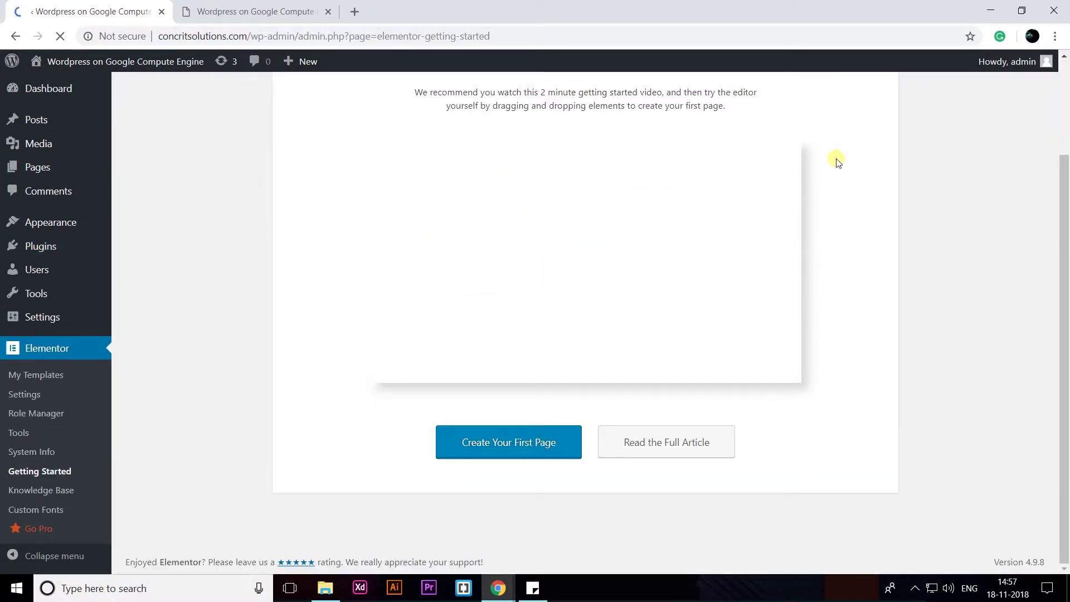
scroll(836, 165, up, 2)
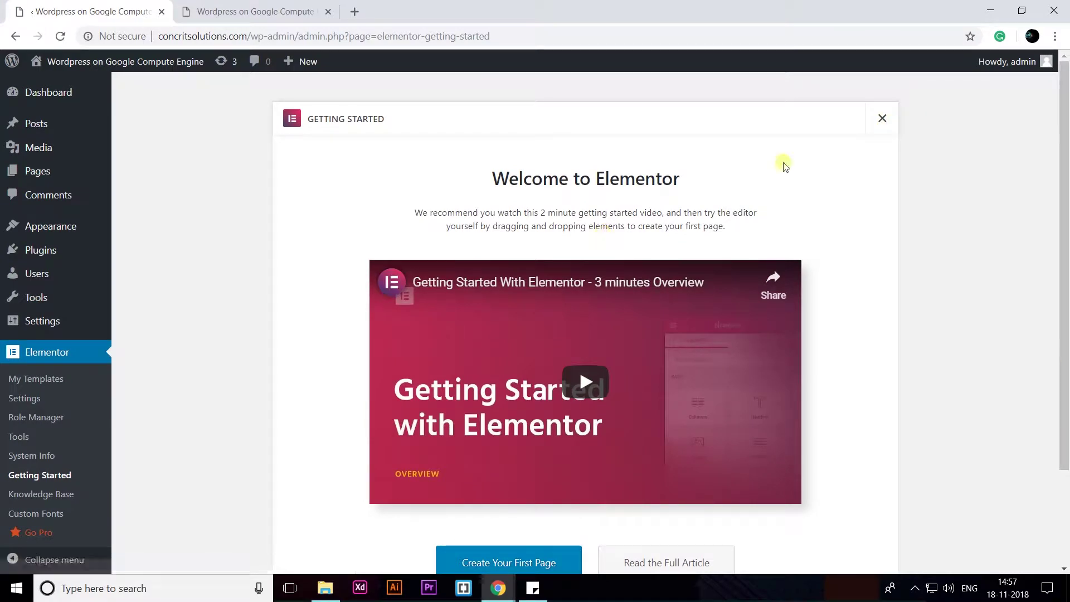
click(884, 122)
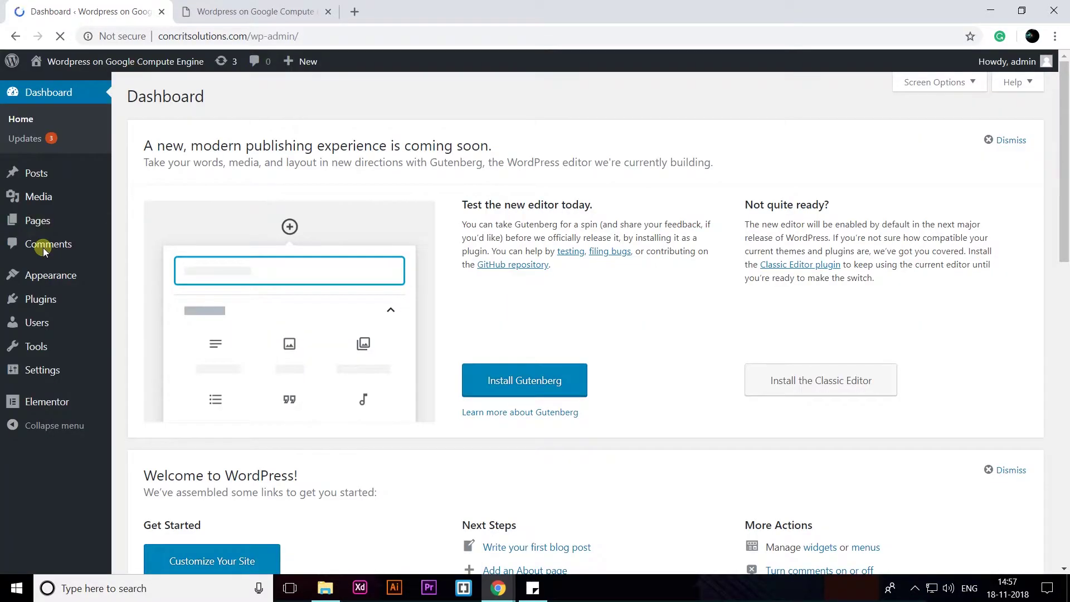
Search the directory of new plugins for "Child Themify".
click(39, 301)
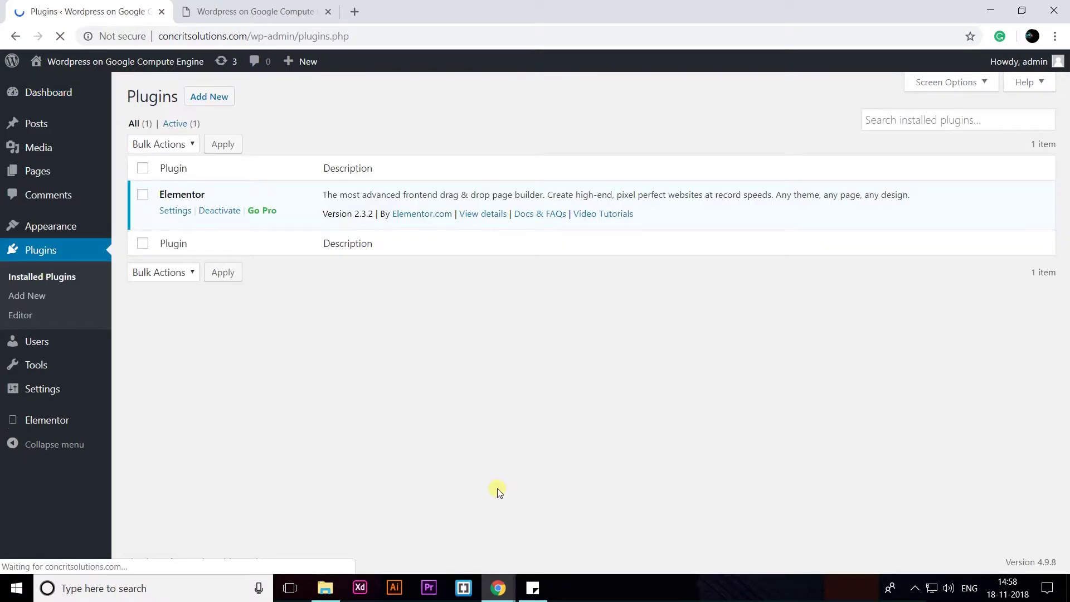
click(215, 105)
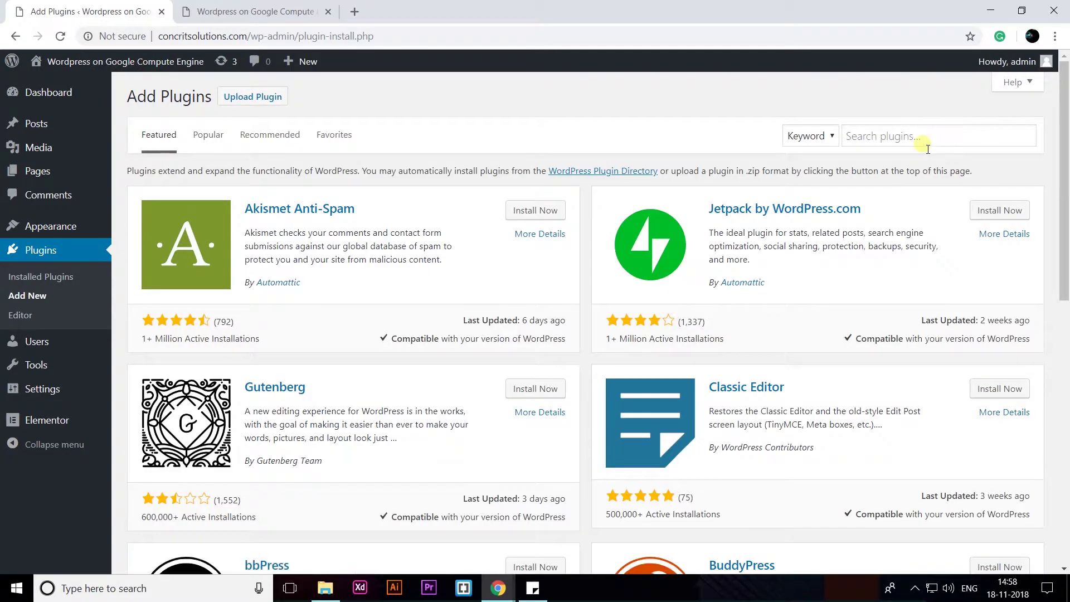
click(928, 144)
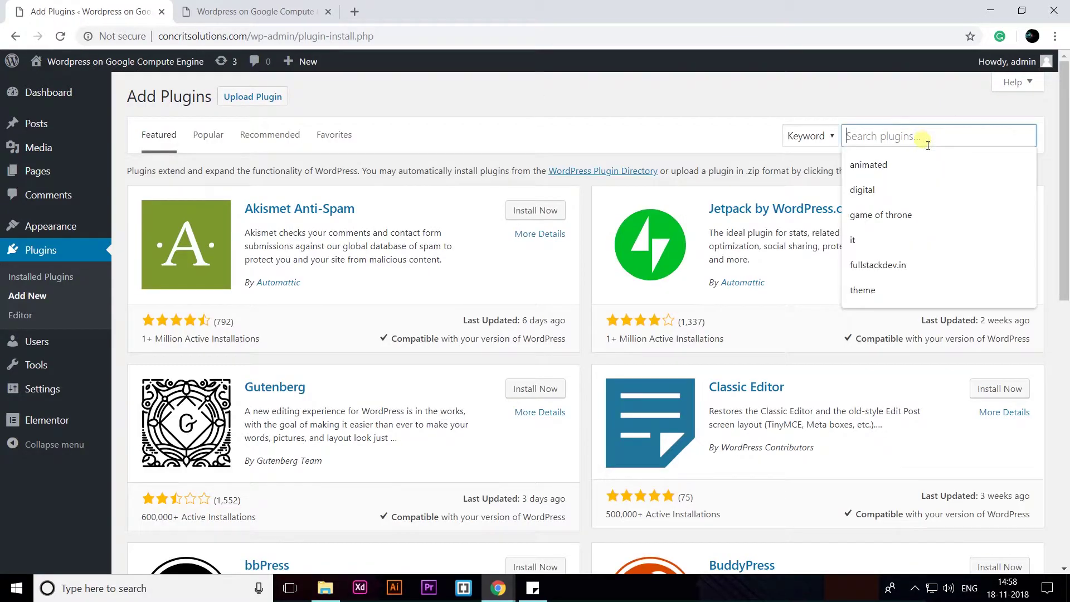
text(ch)
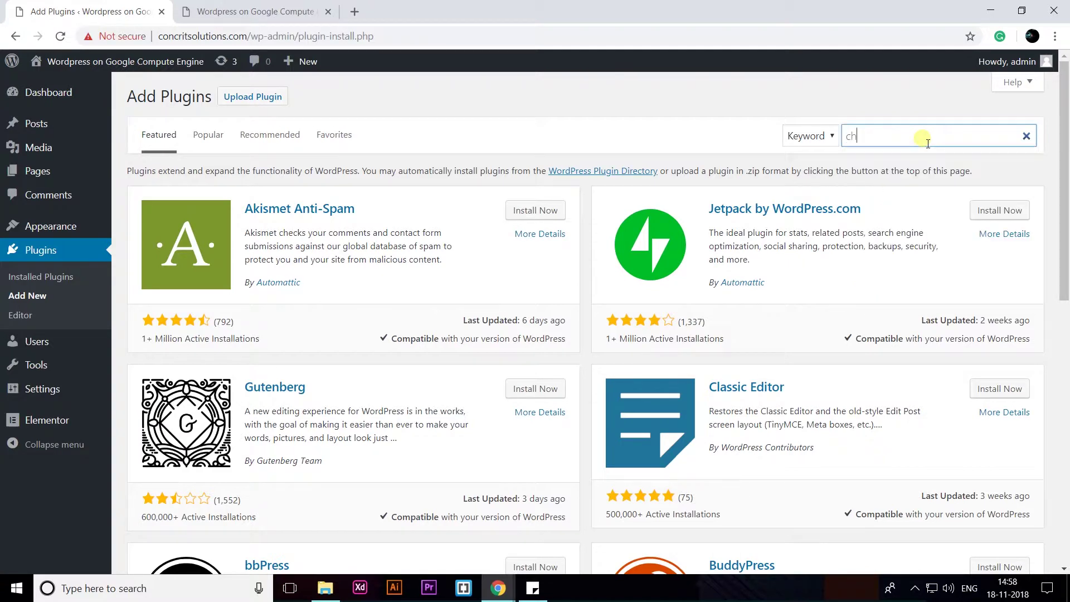
text(ild)
click(943, 217)
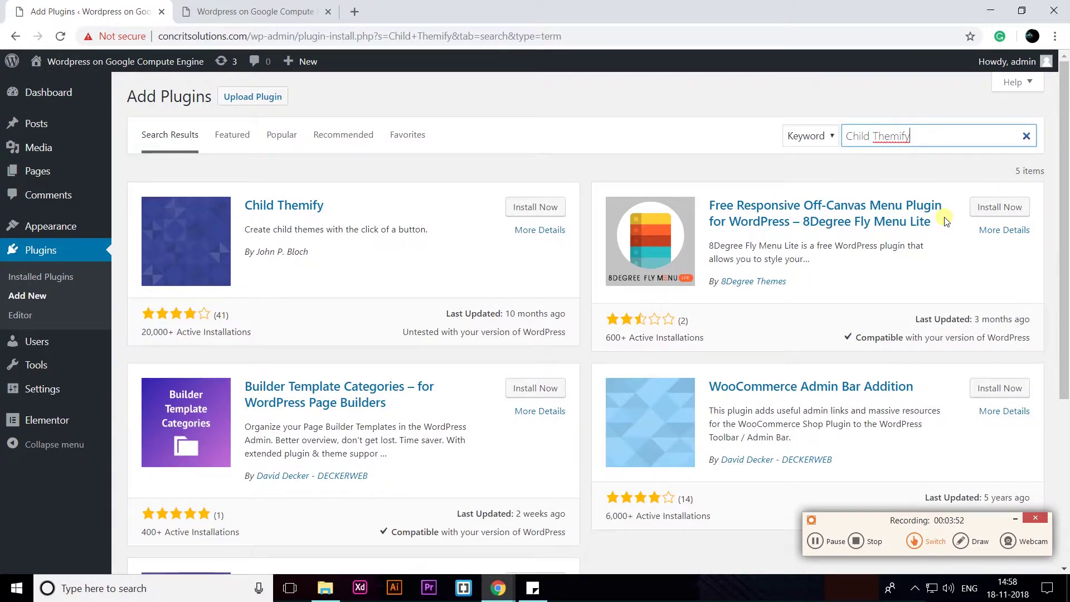
Install the Child Themify plugin from the search results and activate it.
scroll(1032, 198, down, 5)
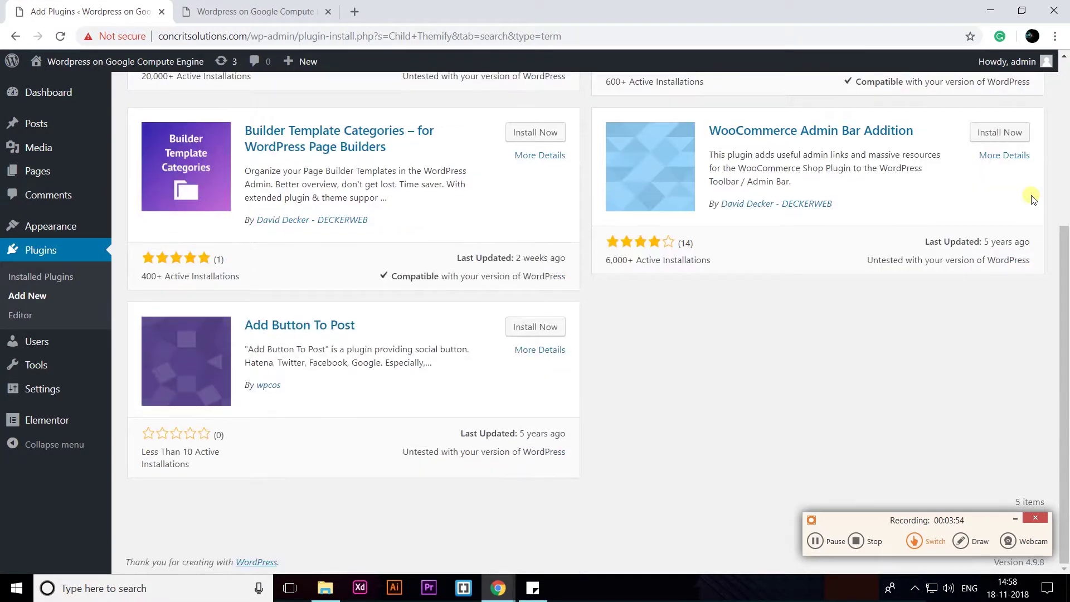
scroll(1032, 199, up, 5)
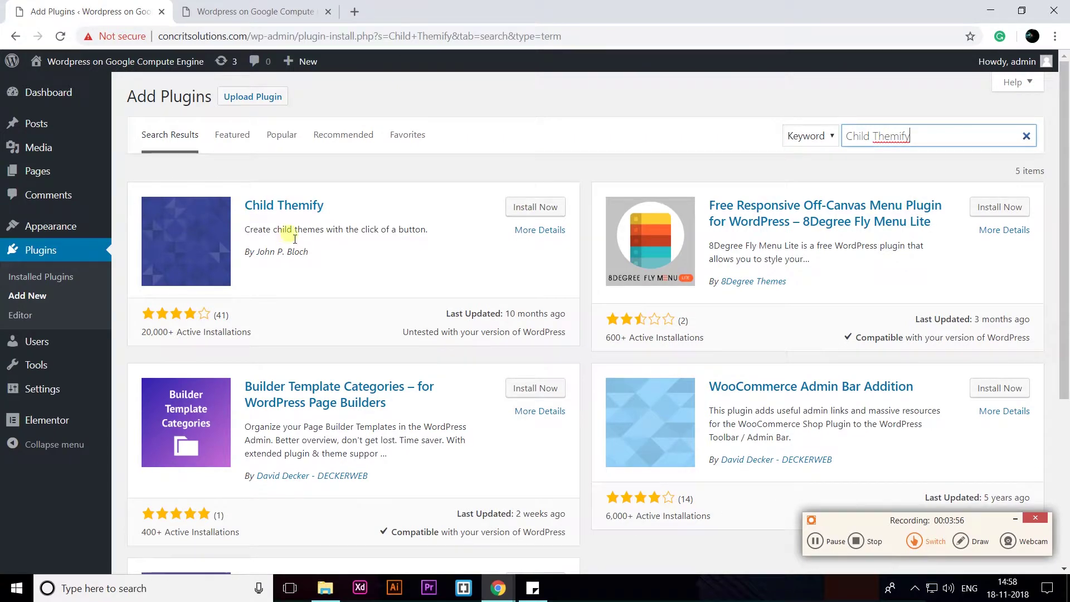
click(546, 206)
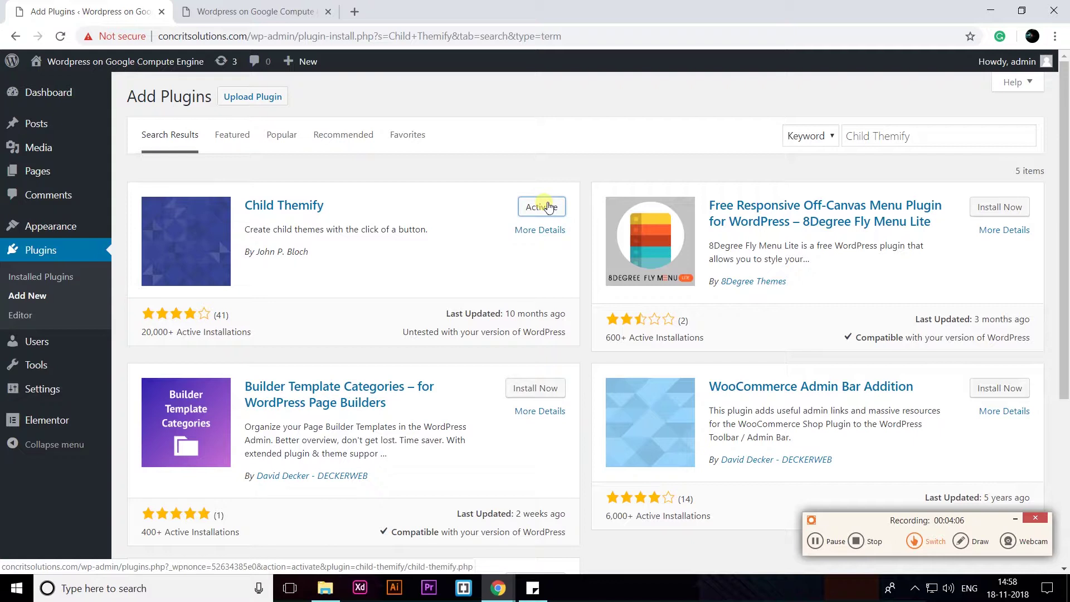
click(548, 208)
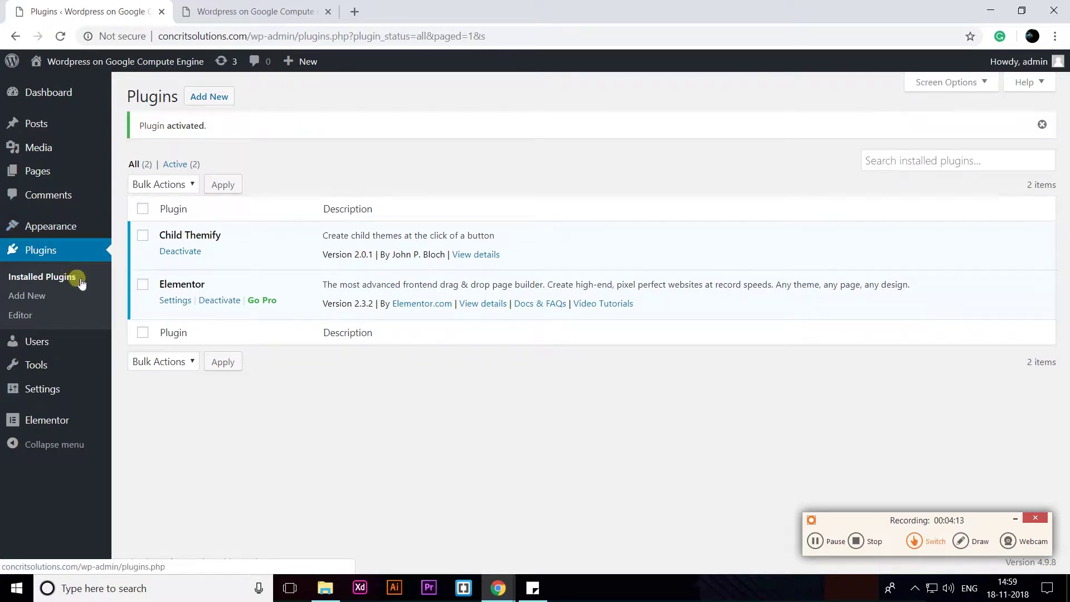
Move the default Sample Page to the trash from the site's page list.
click(49, 251)
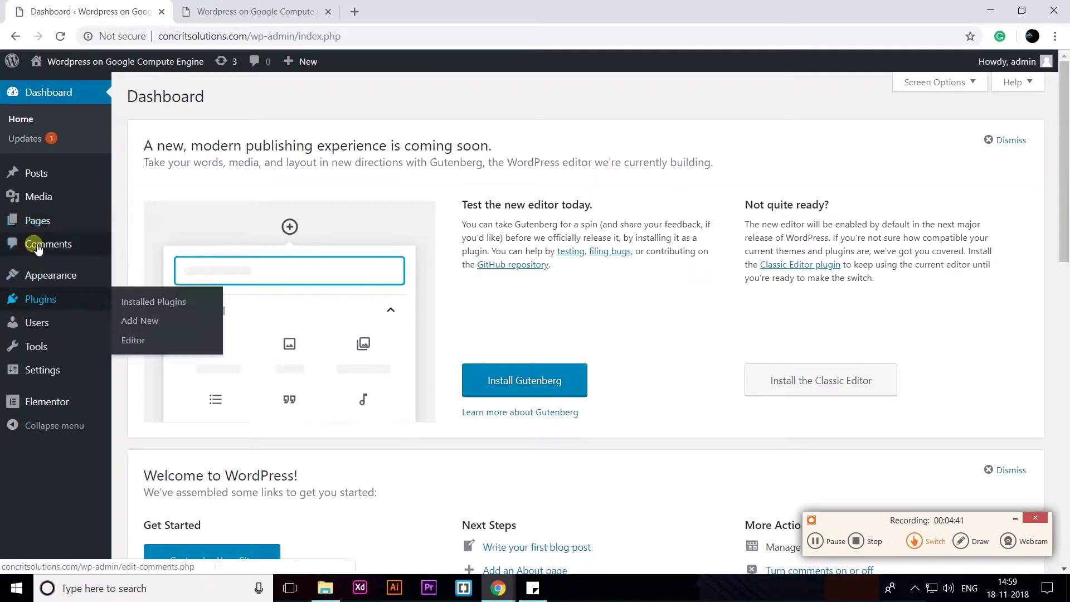
mouse_move(35, 222)
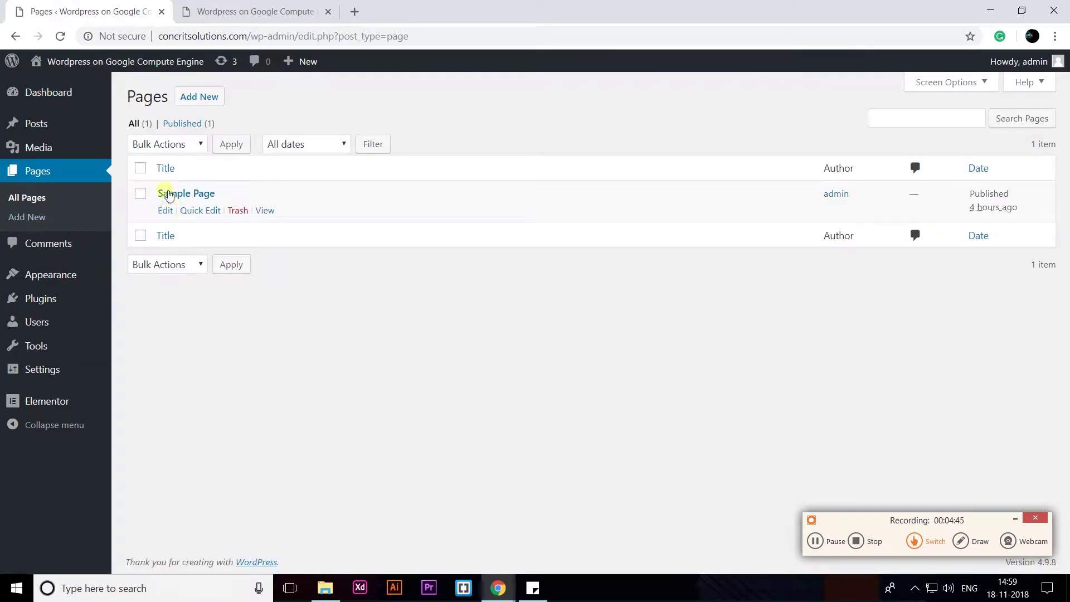
click(141, 194)
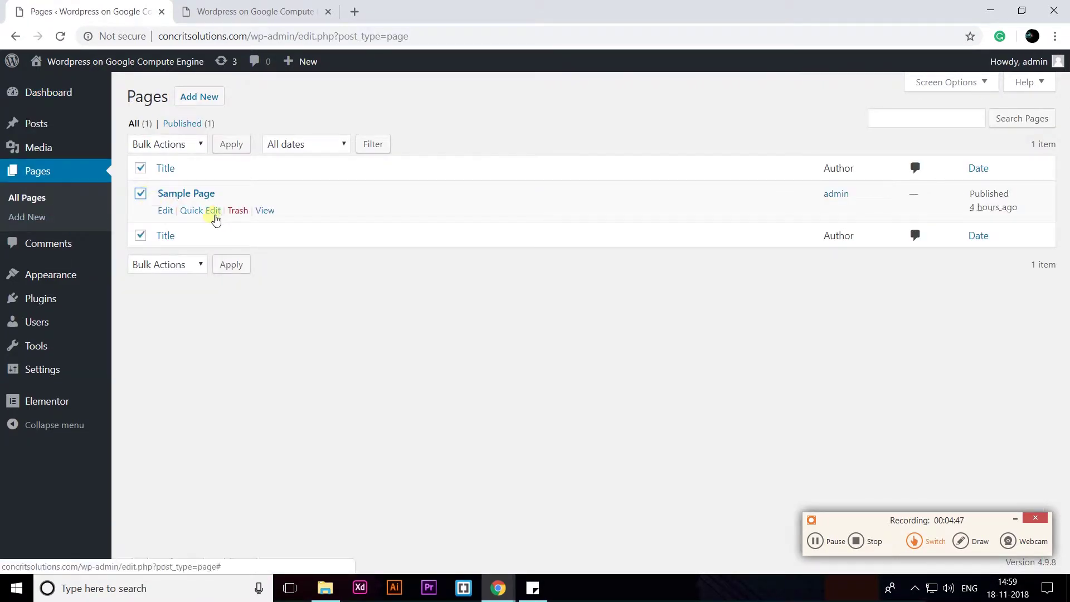
click(238, 210)
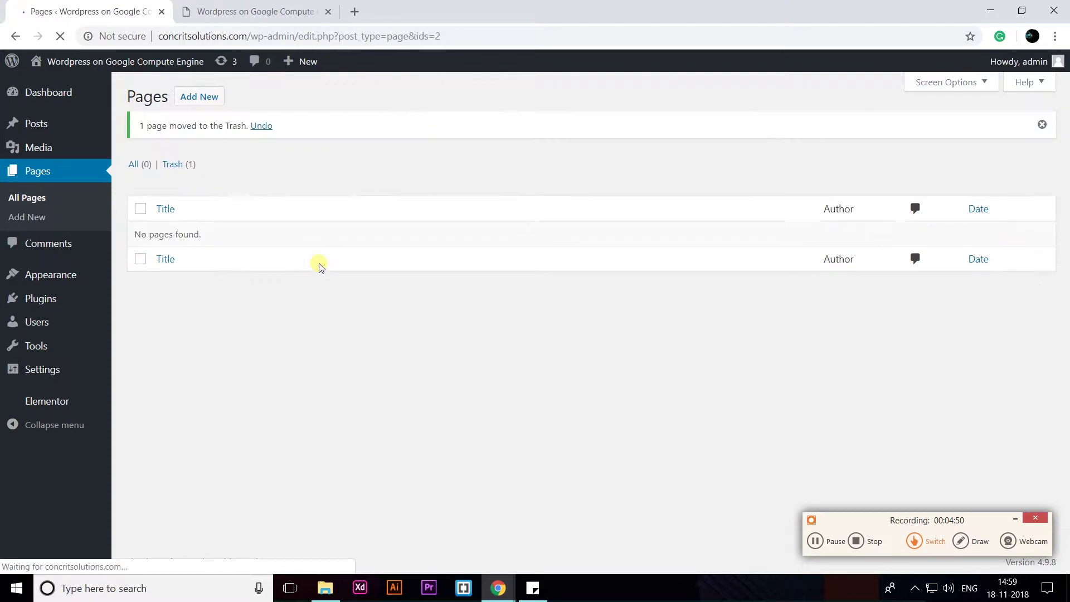
Create a new page titled "Home" and publish it.
click(215, 105)
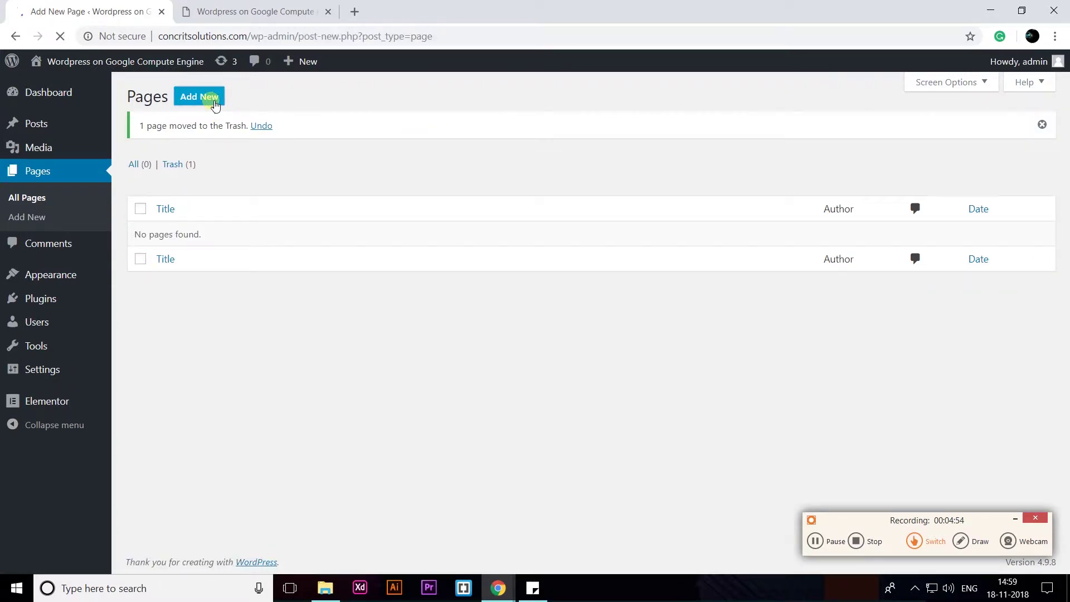
text(Home)
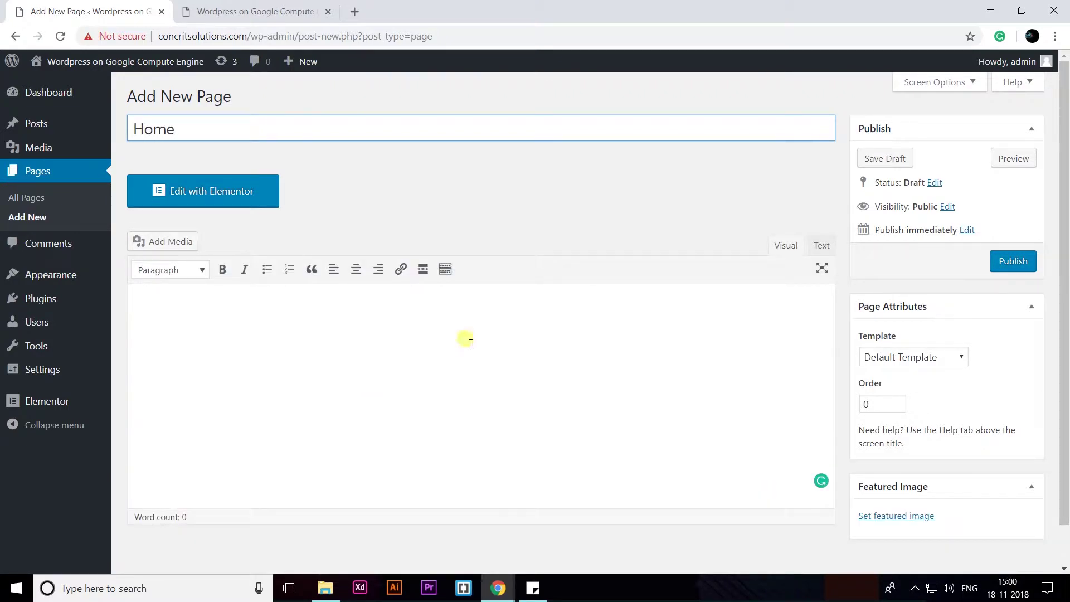
click(1013, 261)
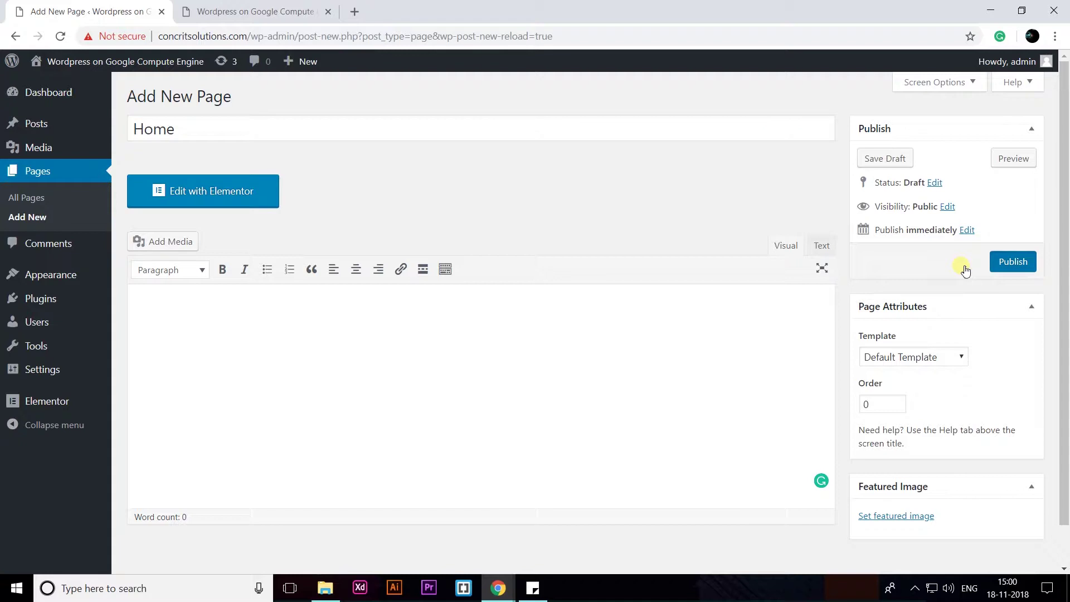
click(126, 197)
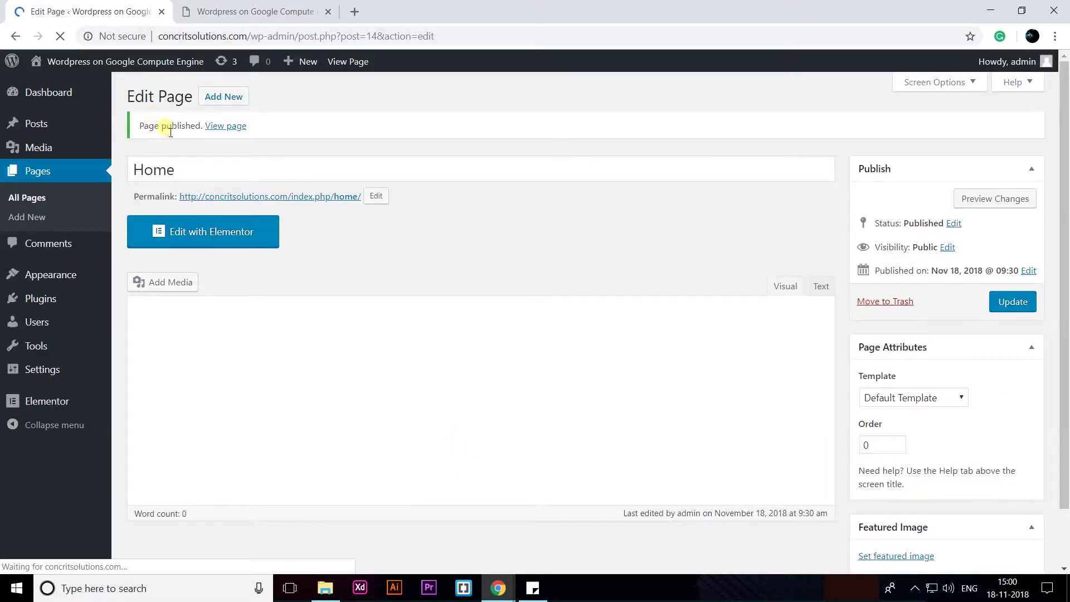
Add another new page titled "About" and publish it.
click(234, 97)
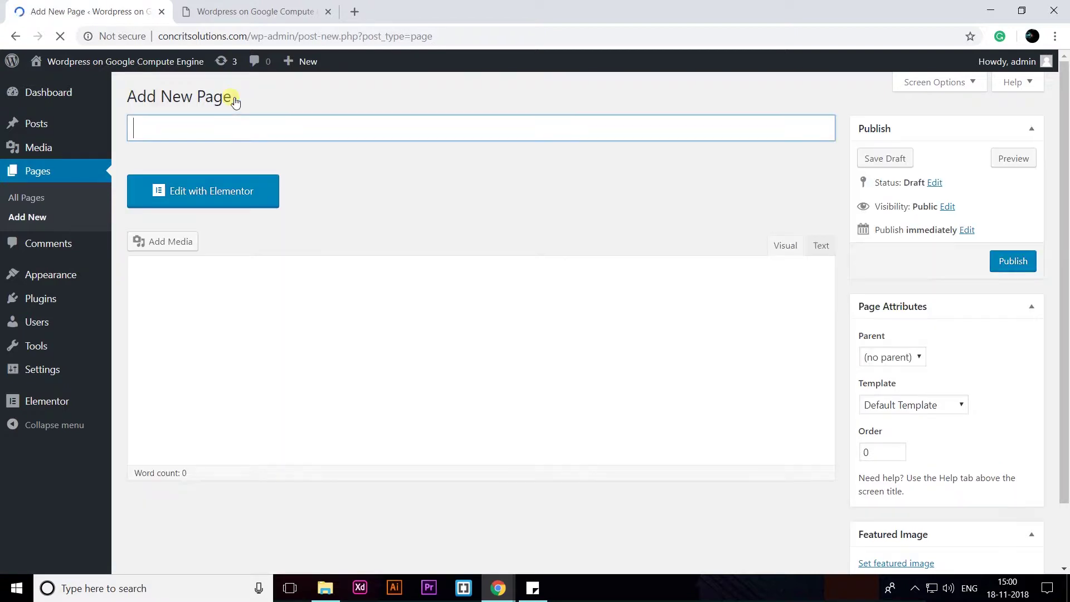
text(About)
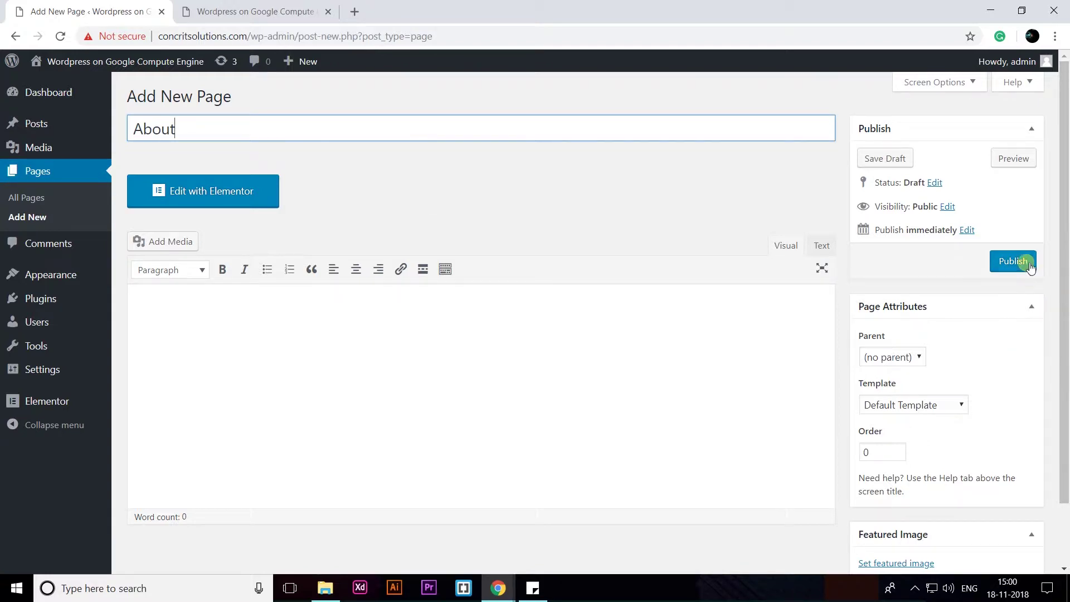
click(1013, 260)
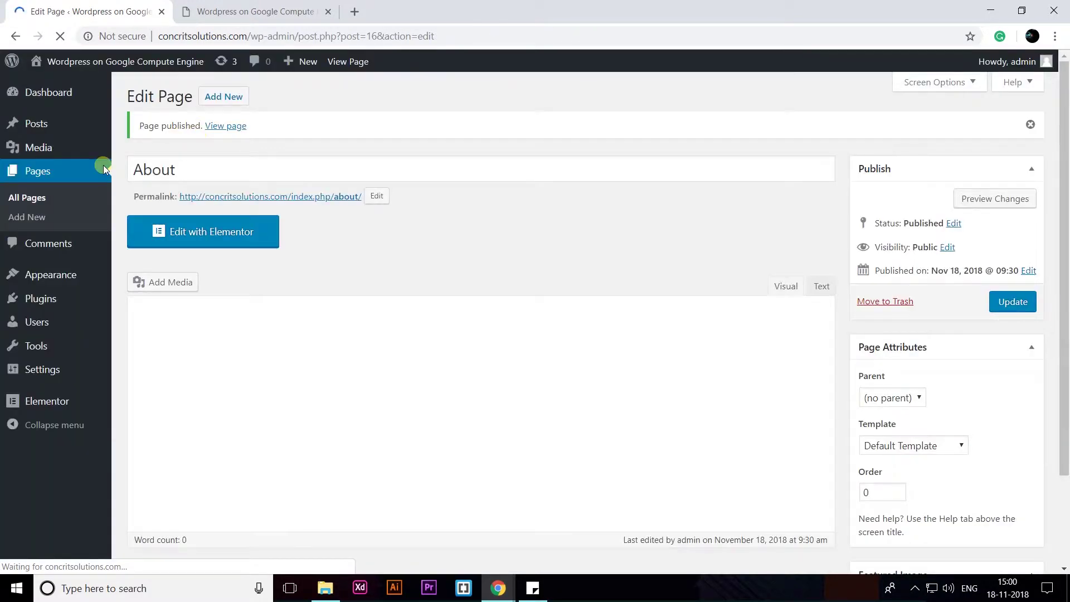
Add a new page titled "Services" and publish it.
click(223, 101)
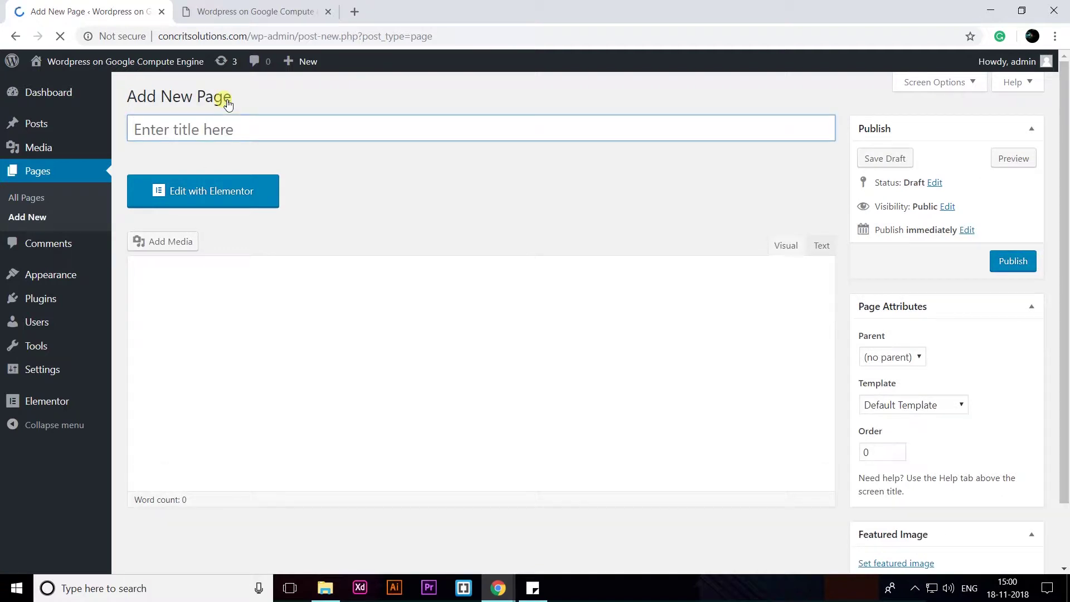
text(Services)
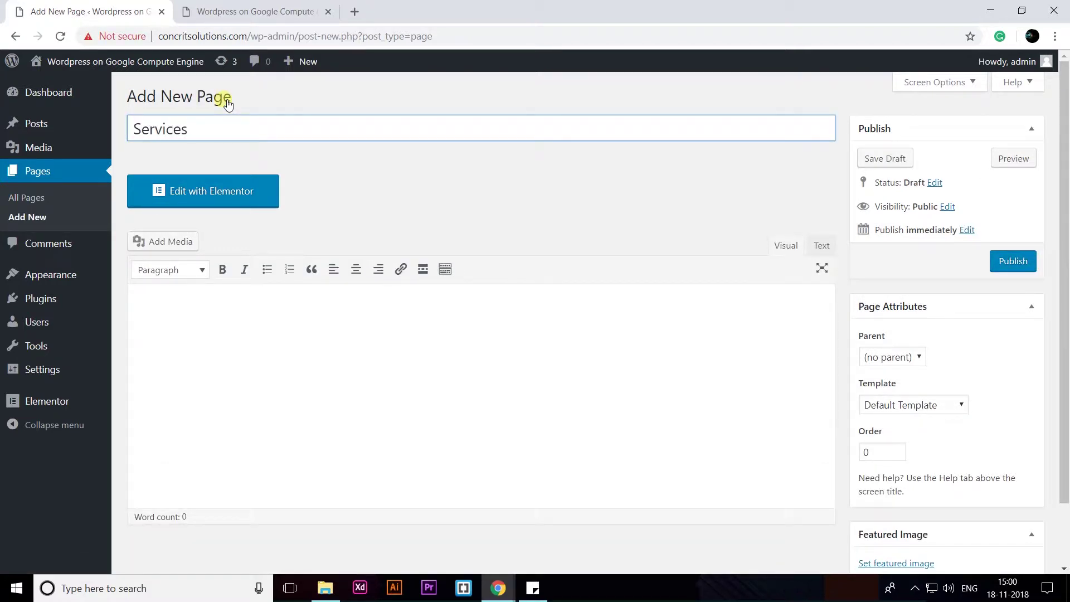
click(1001, 263)
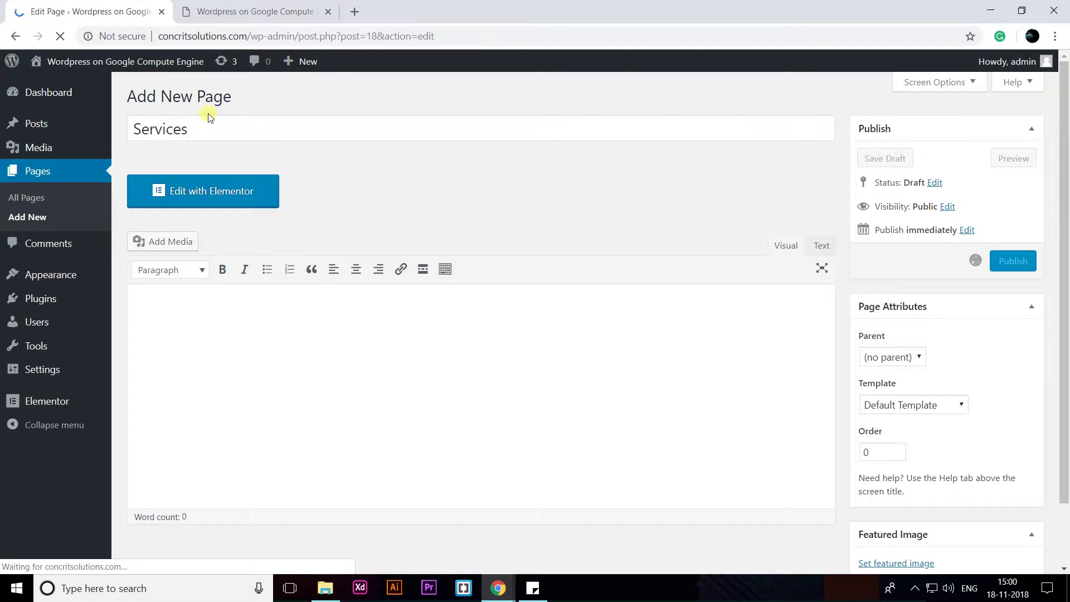
Add a new page titled "Contact us" and publish it.
click(220, 99)
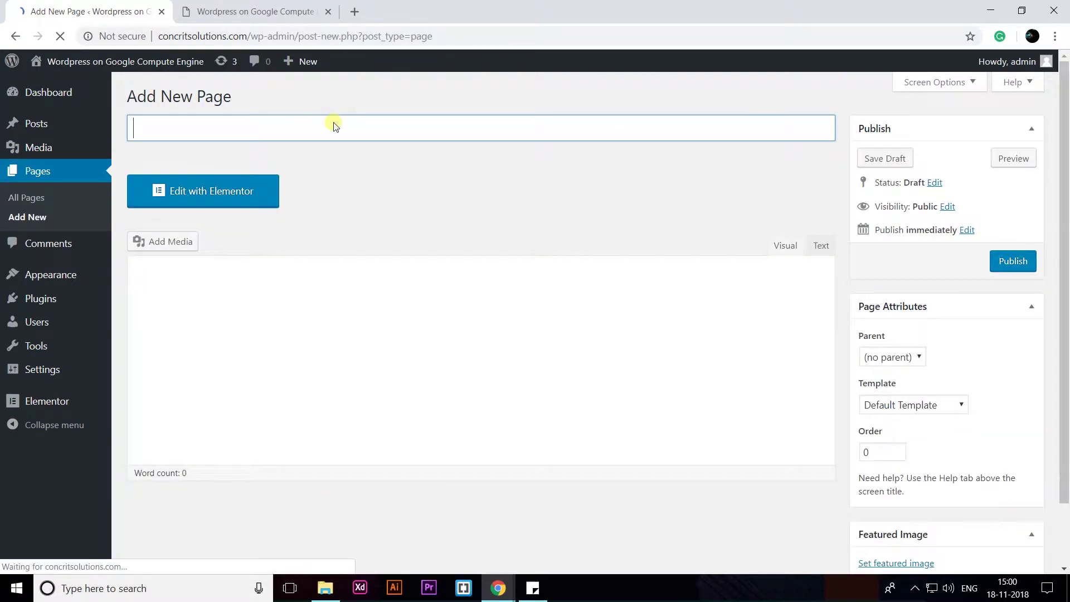
text(Cont)
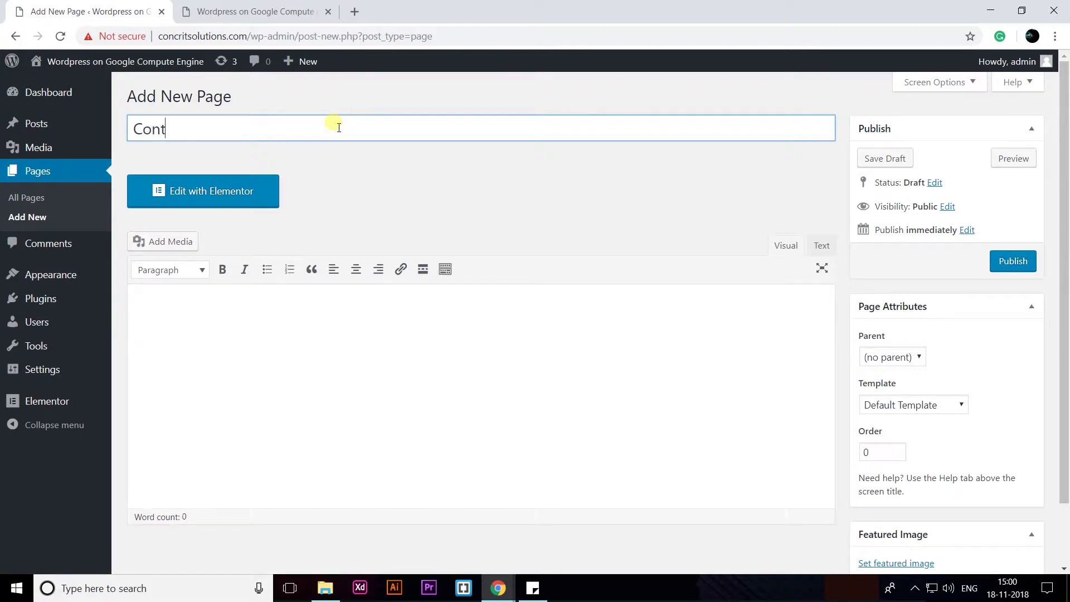
text(act us)
click(1013, 260)
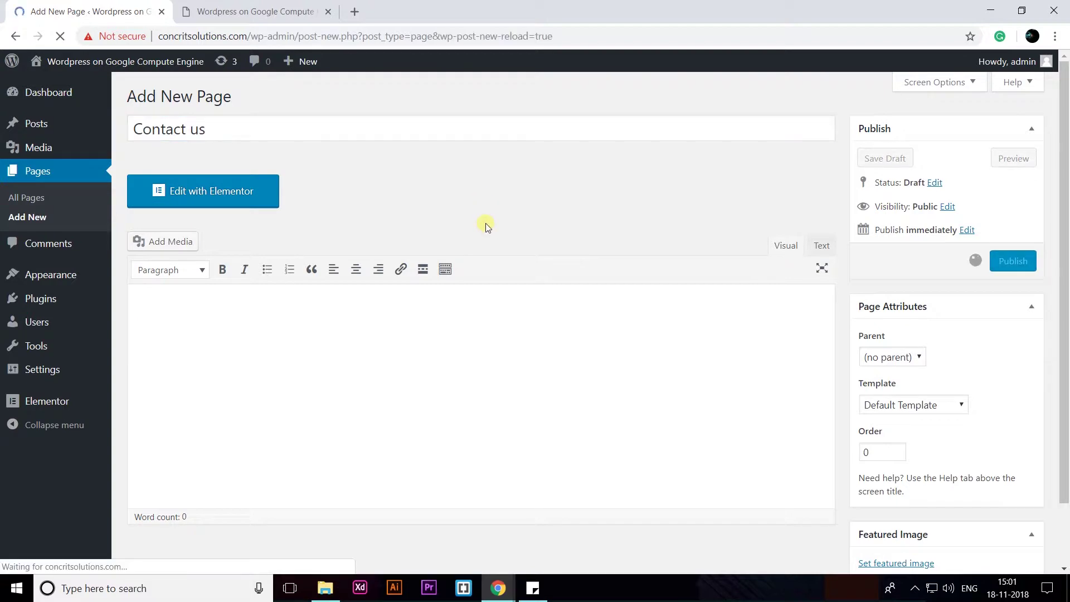
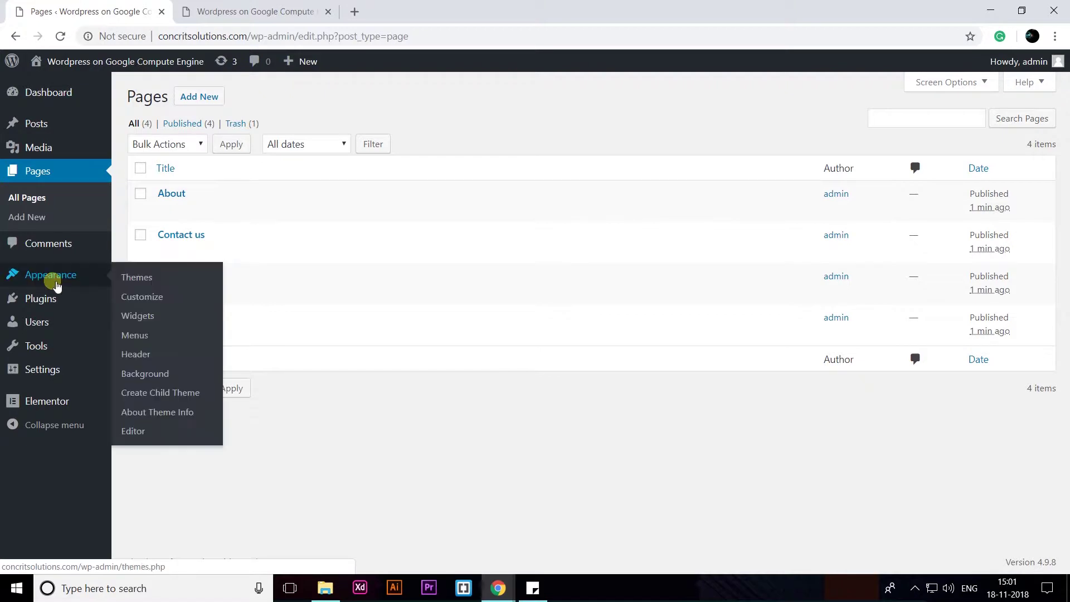
Create a new navigation menu named "Main_menu".
click(135, 335)
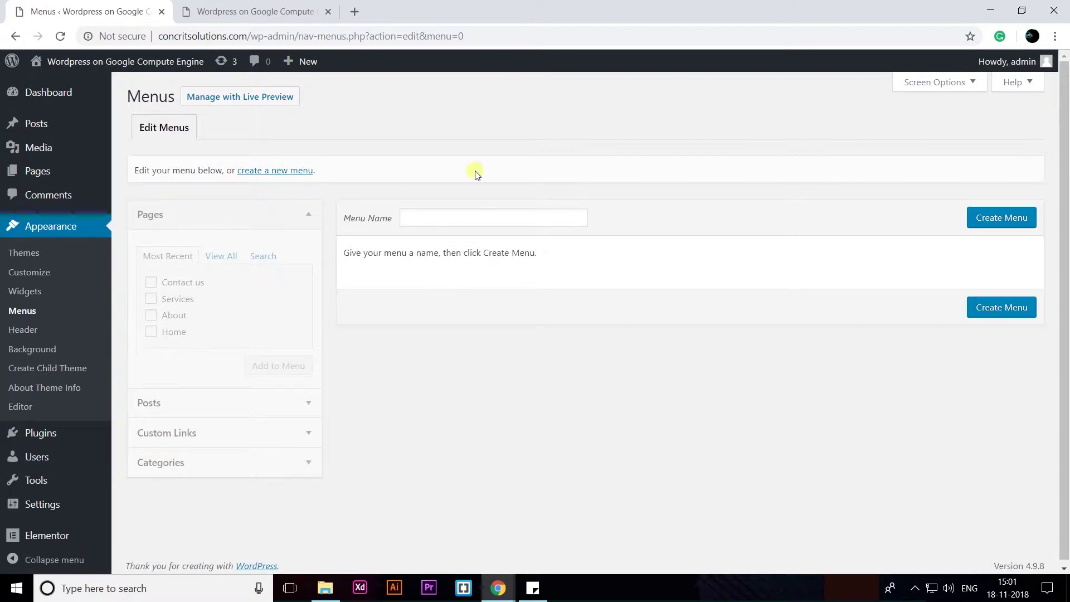
click(477, 220)
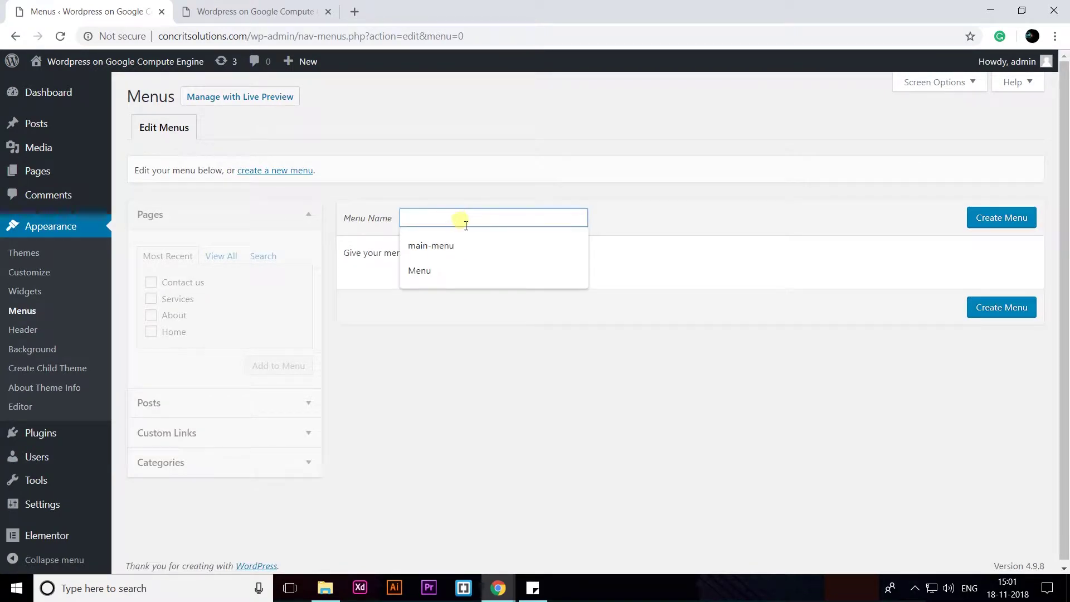
text(Ma)
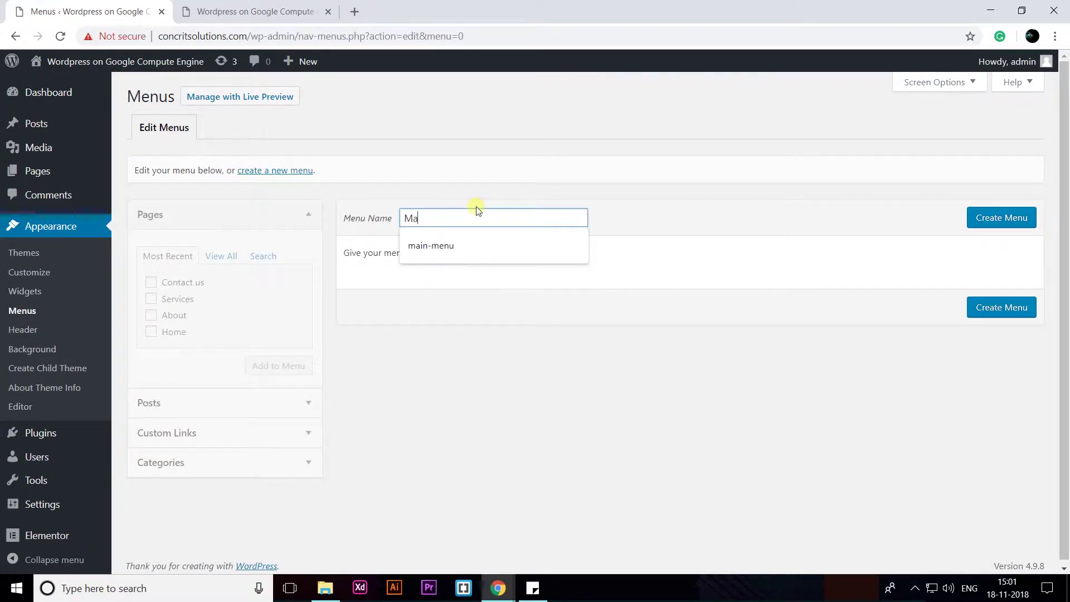
text(in menu)
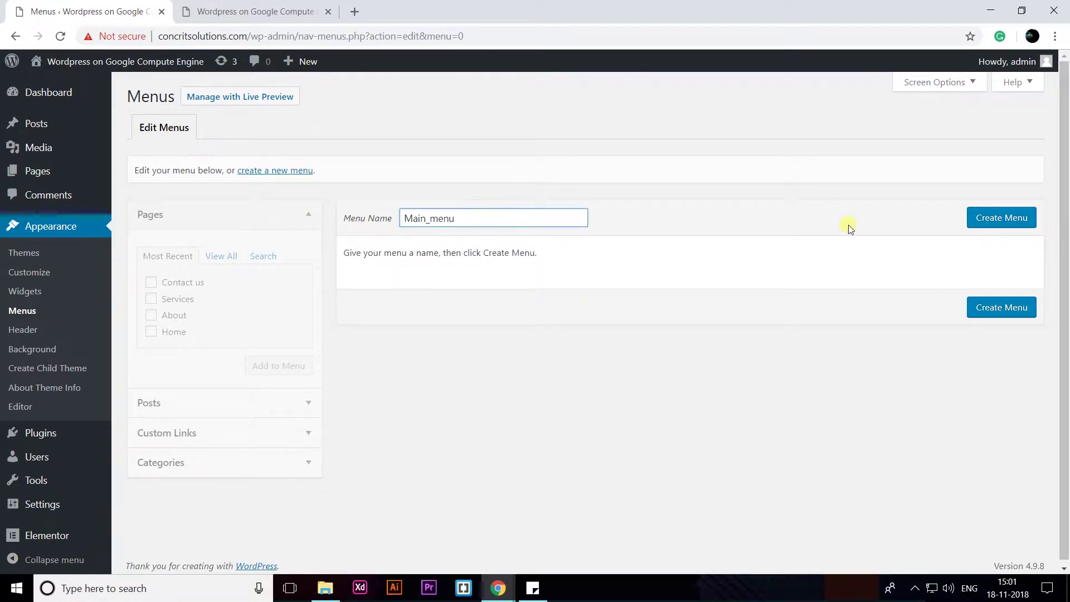
click(996, 220)
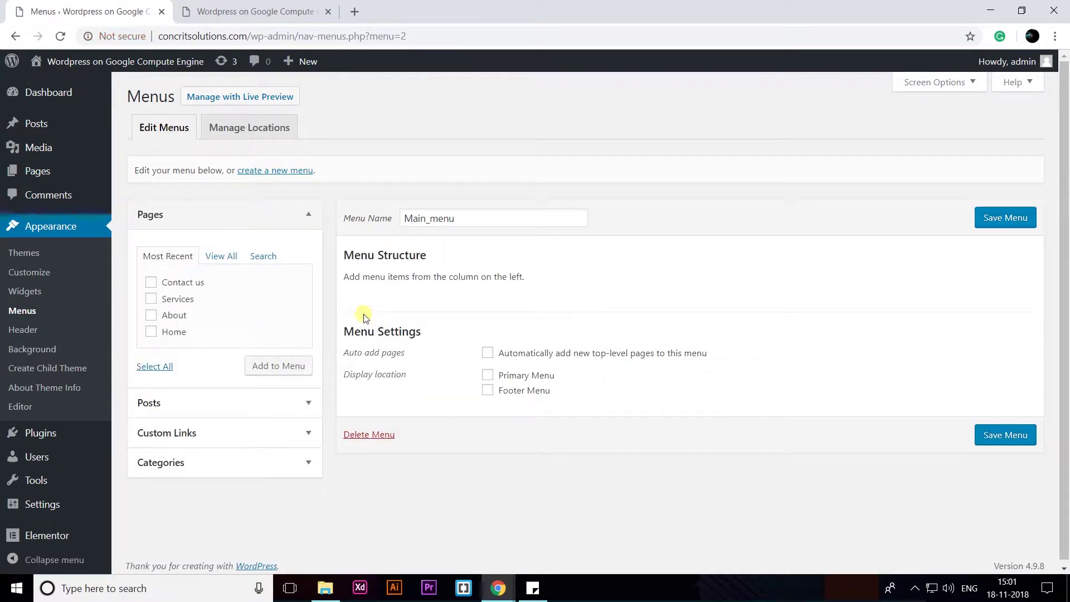
Add all four pages to Main_menu and order them as Home, Services, About, Contact us.
click(151, 332)
click(151, 315)
click(151, 299)
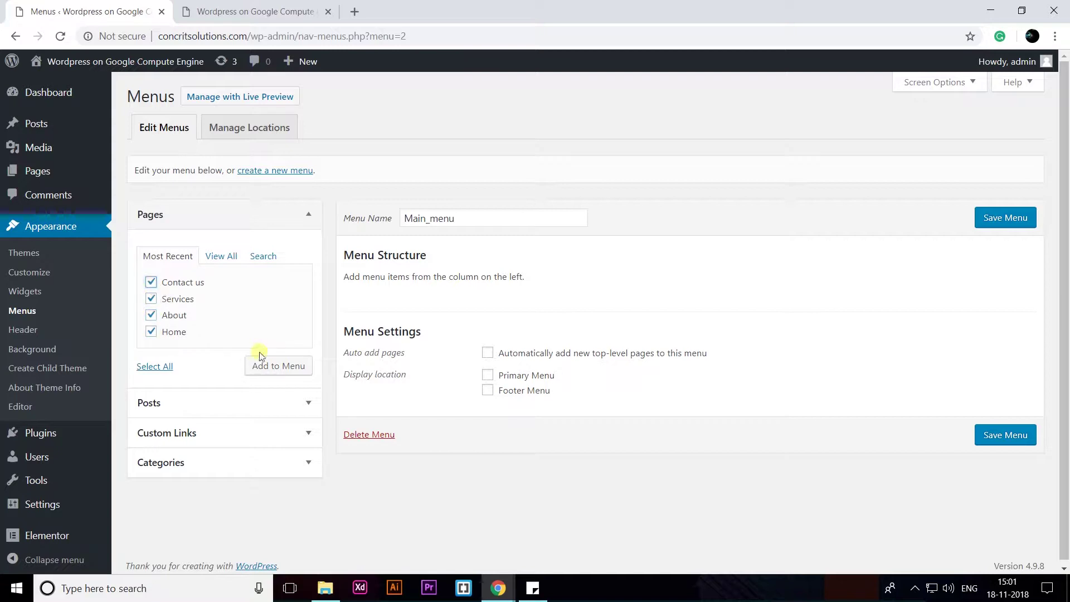
click(276, 370)
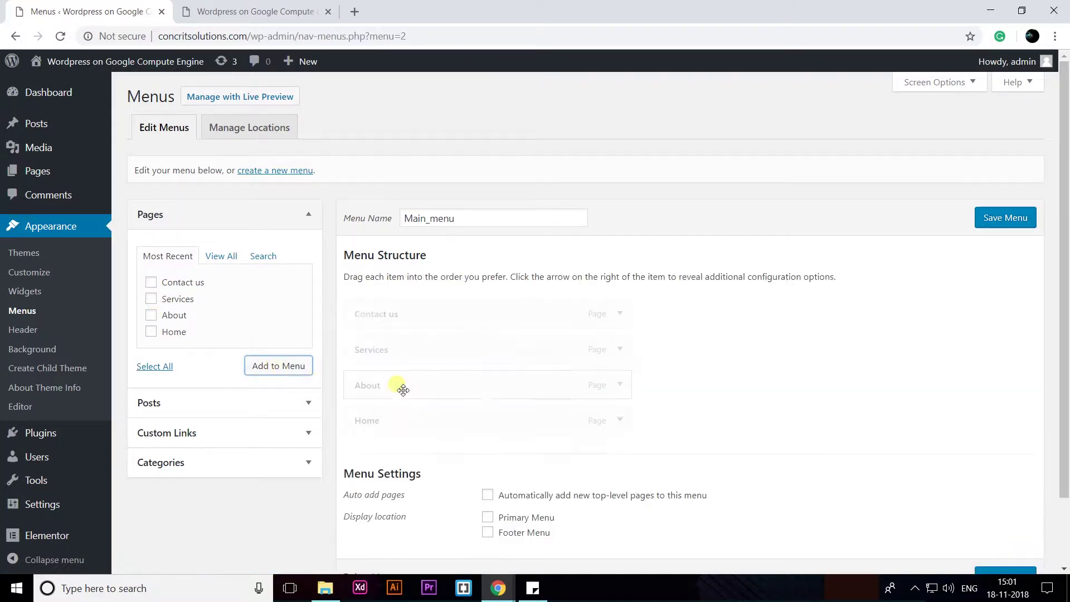
drag(428, 428, 420, 312)
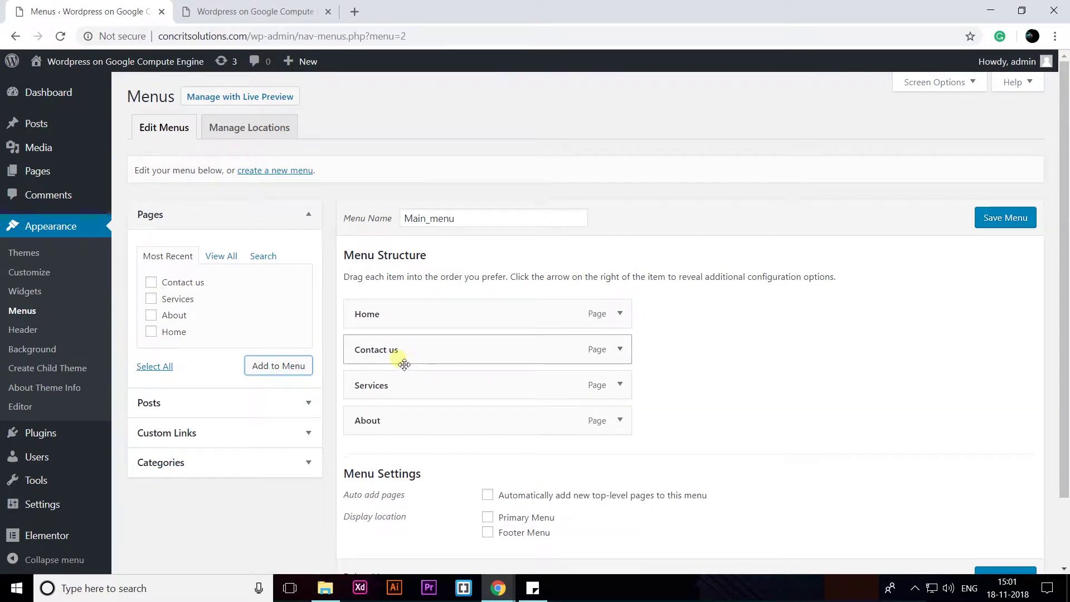
drag(403, 357, 398, 392)
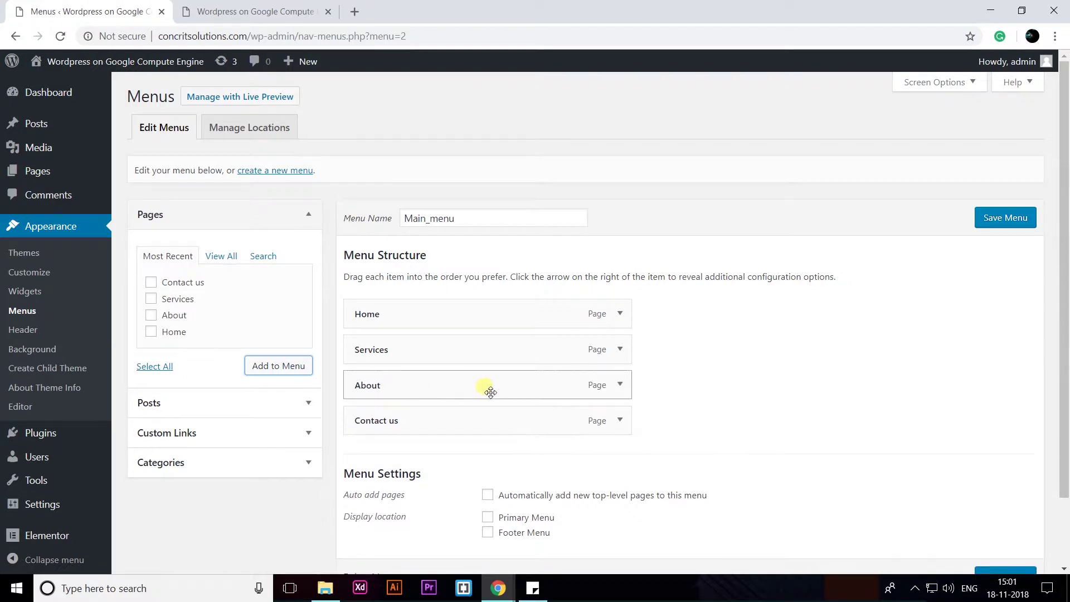
Assign Main_menu to the Primary Menu location, enable automatic adding of new top-level pages, and save the menu.
scroll(484, 384, down, 2)
scroll(727, 329, up, 1)
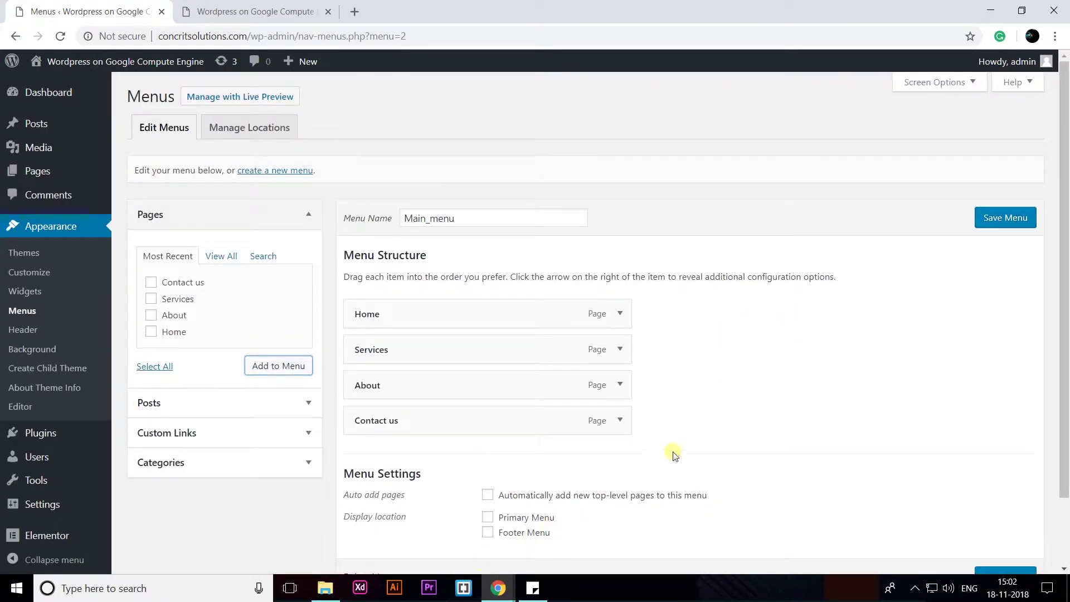
click(487, 518)
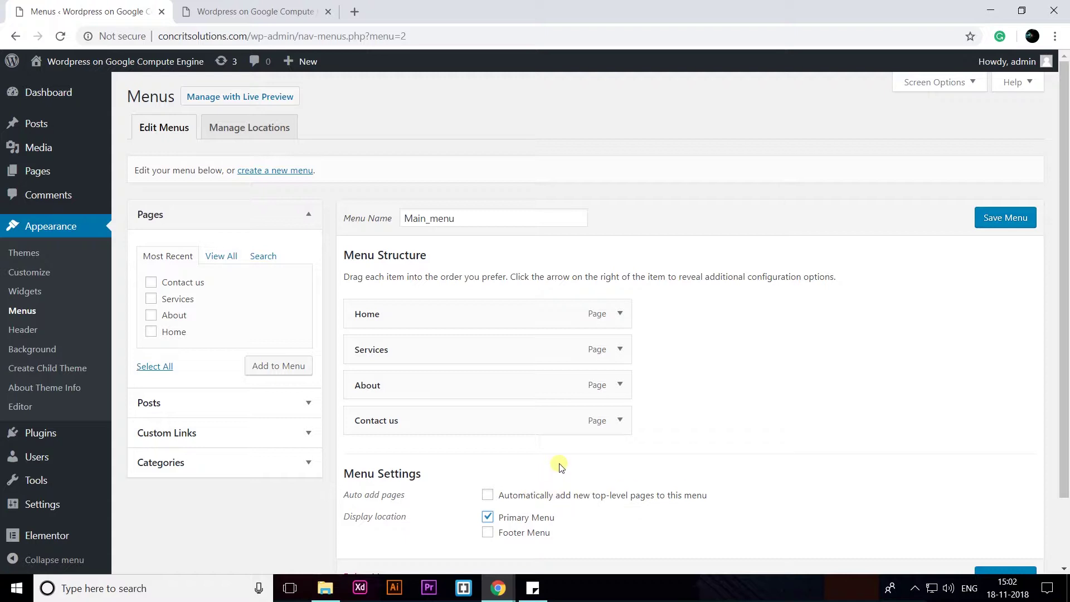
click(487, 495)
click(1008, 221)
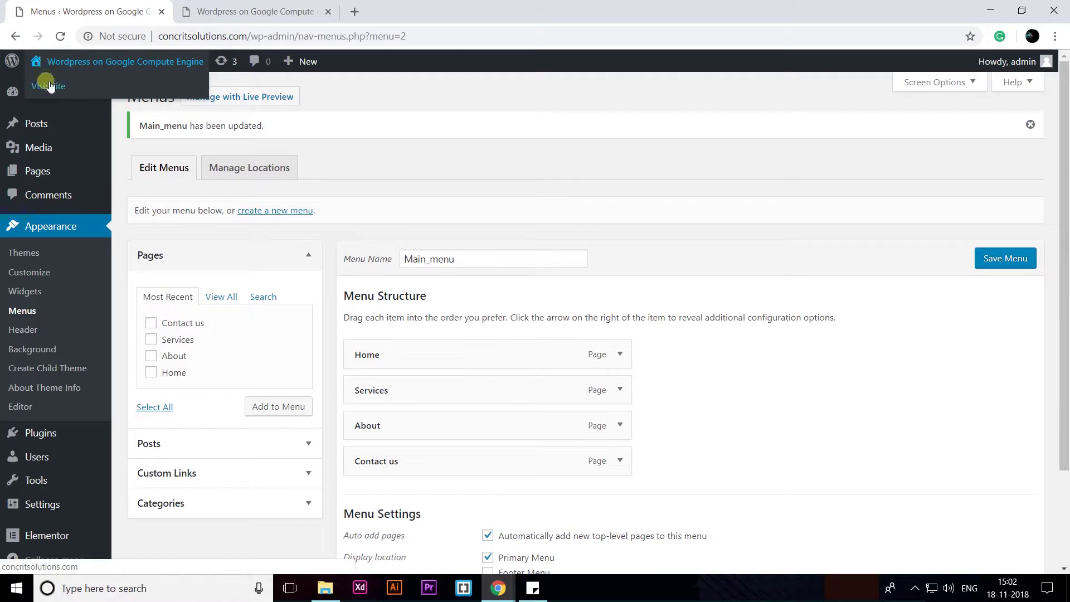
Open the live site in a new browser tab.
right_click(47, 79)
click(70, 88)
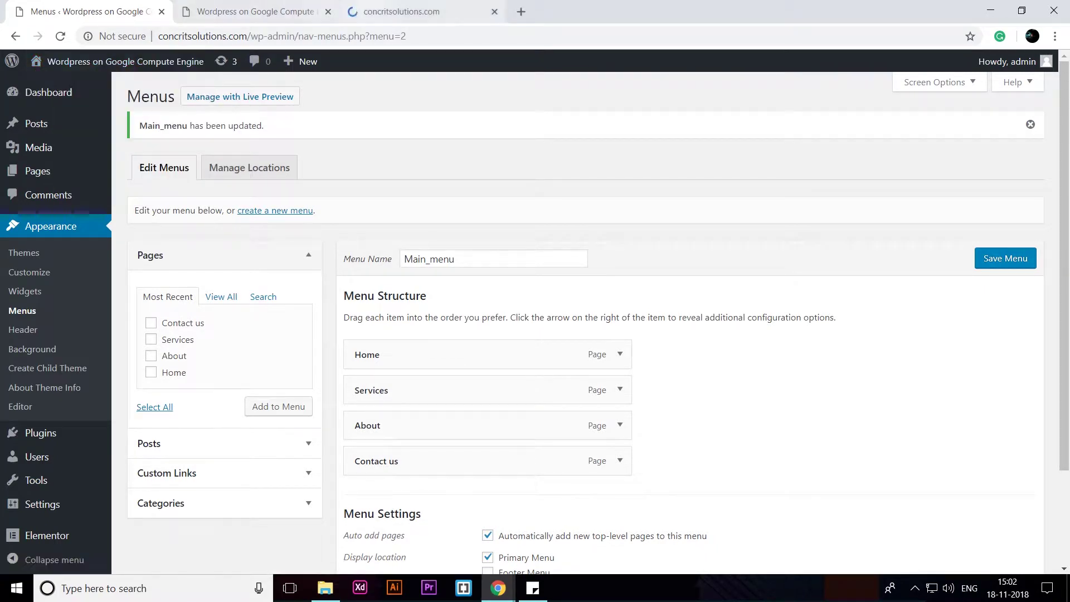
Set the site's homepage to display the static page Home and save the reading settings.
click(415, 10)
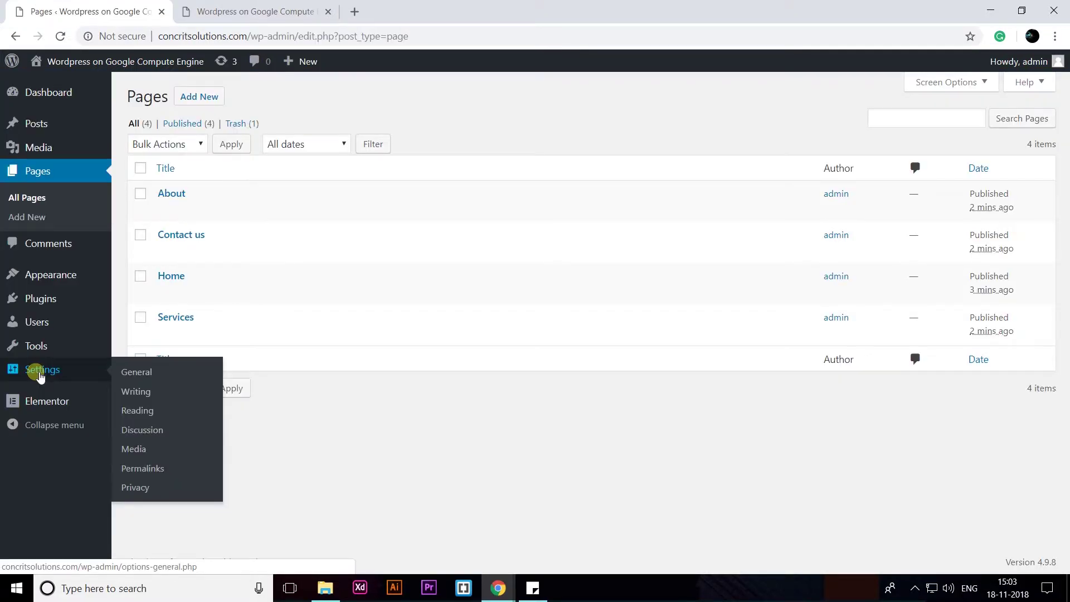
click(146, 410)
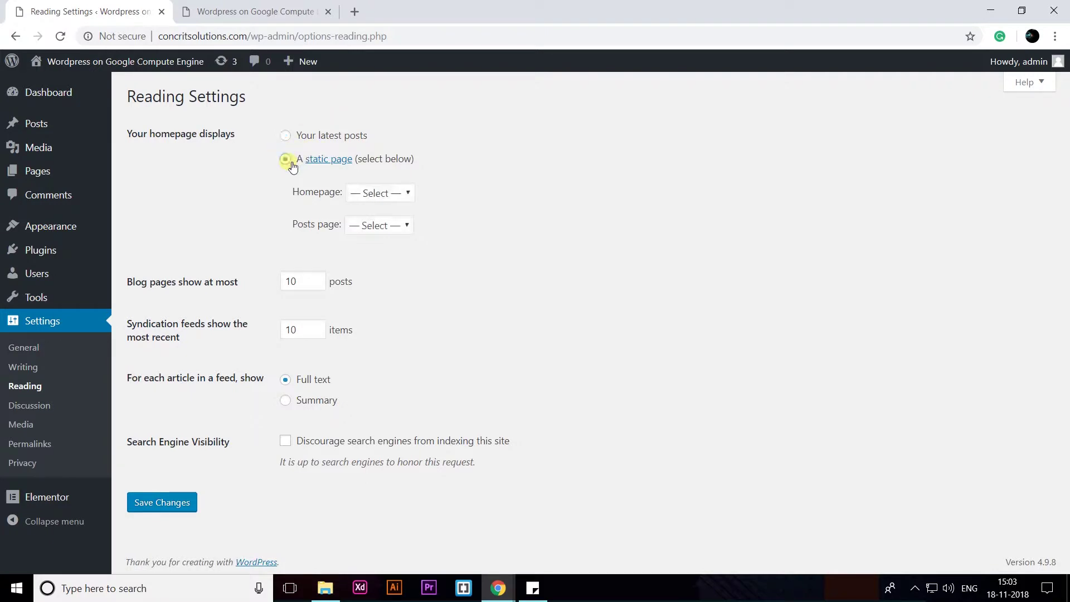
click(412, 197)
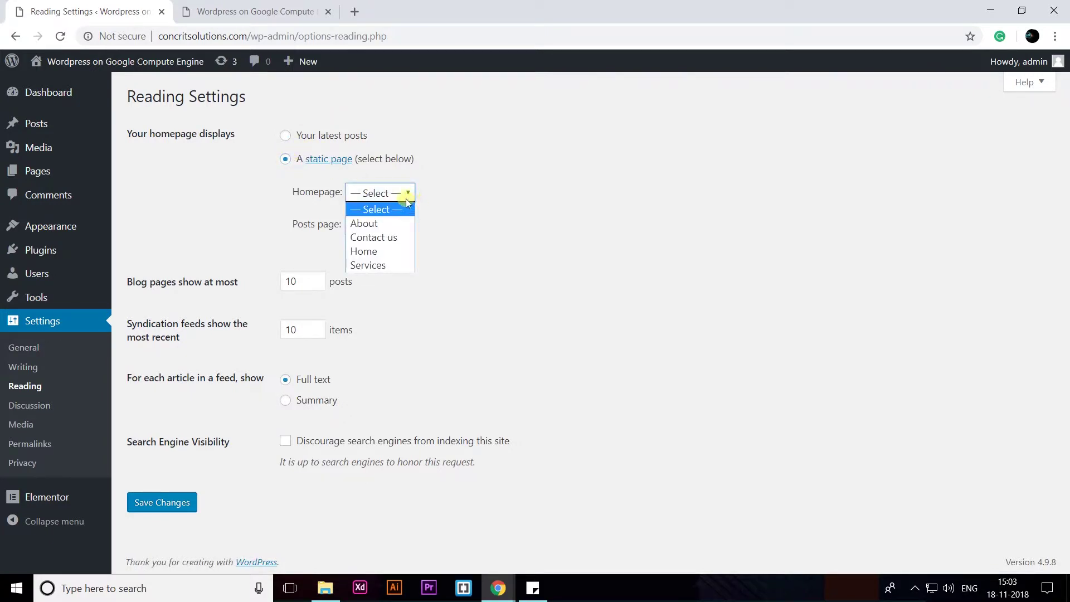
click(380, 251)
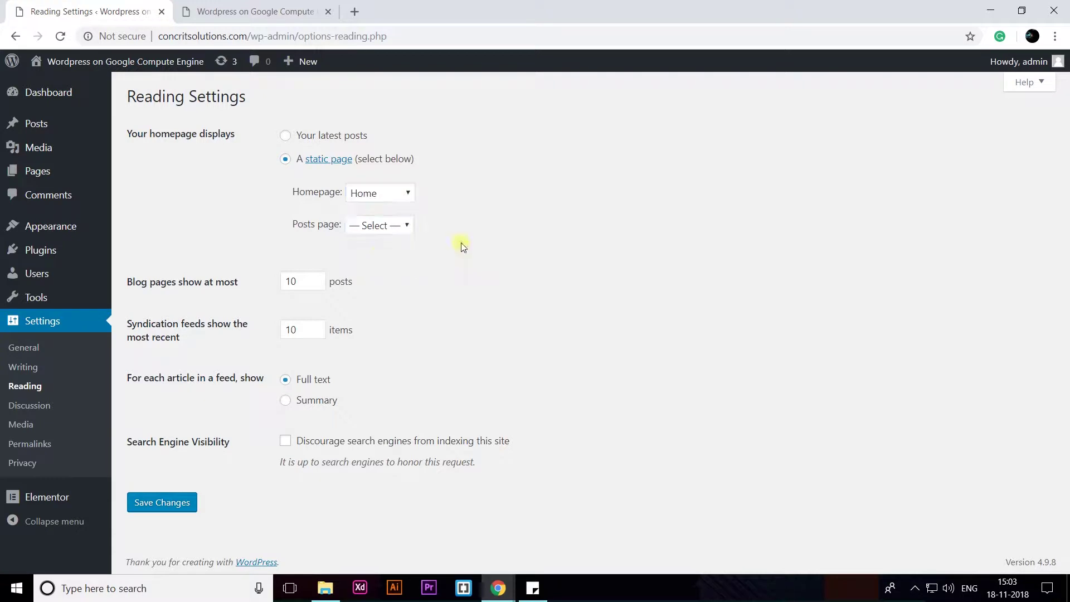
click(189, 500)
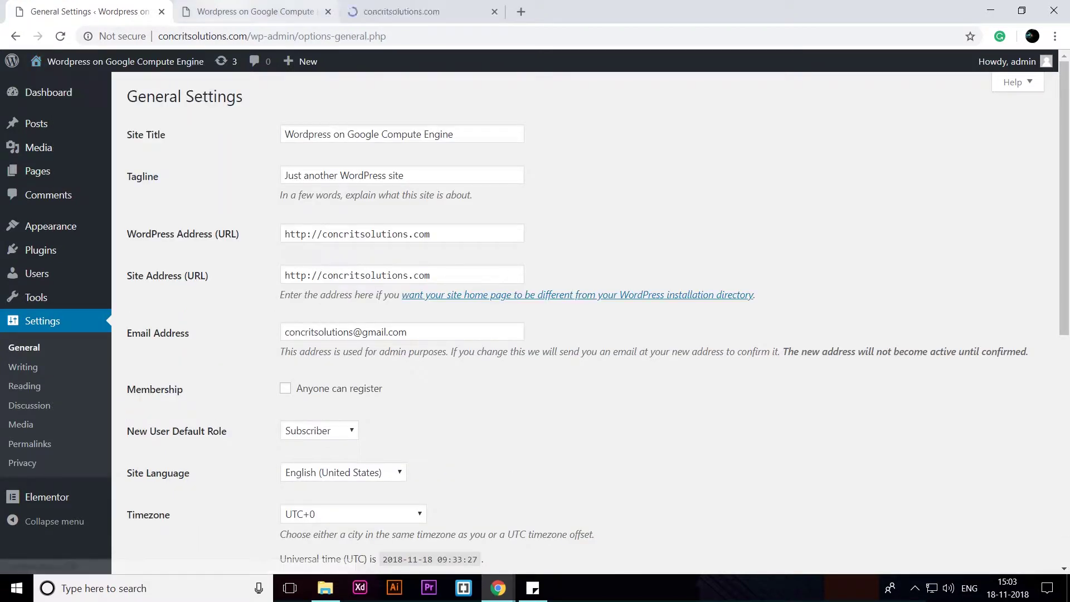
Check the live homepage, open its page editor from there, and close that browser tab.
key(ctrl+Tab)
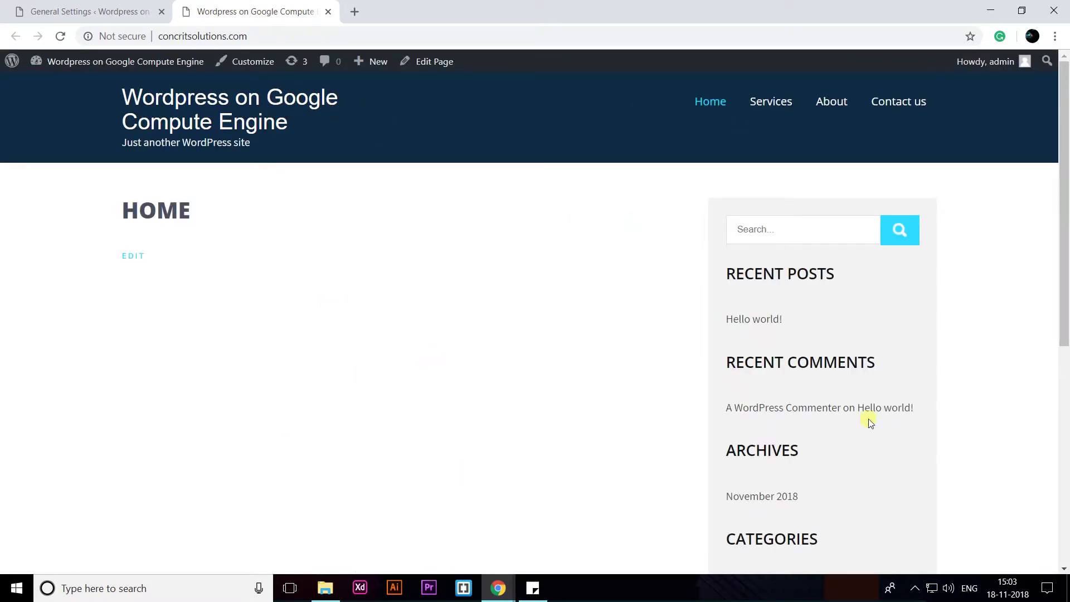
click(134, 257)
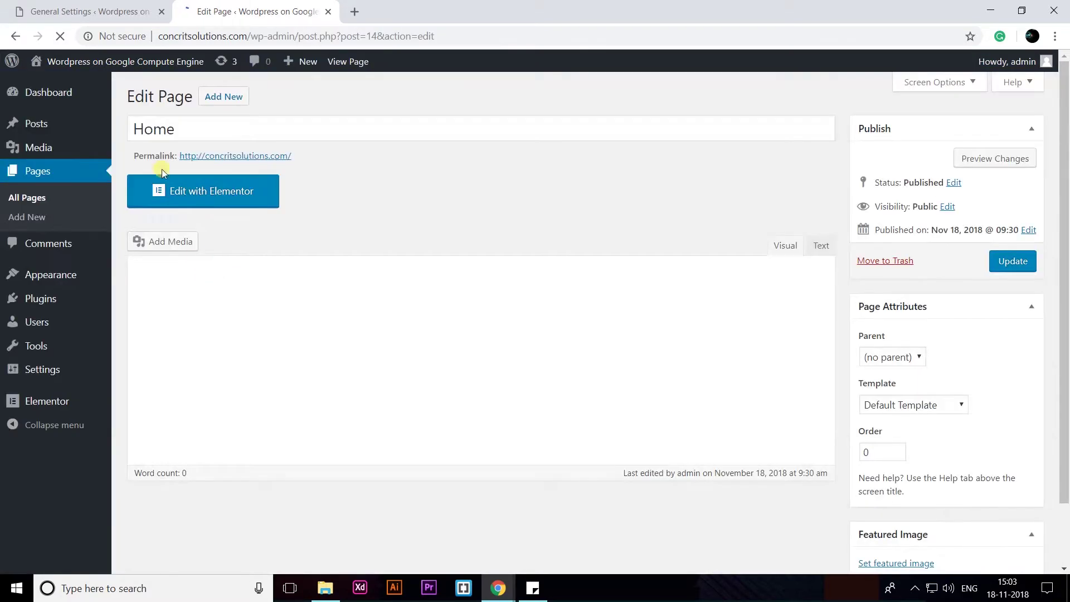
middle_click(243, 5)
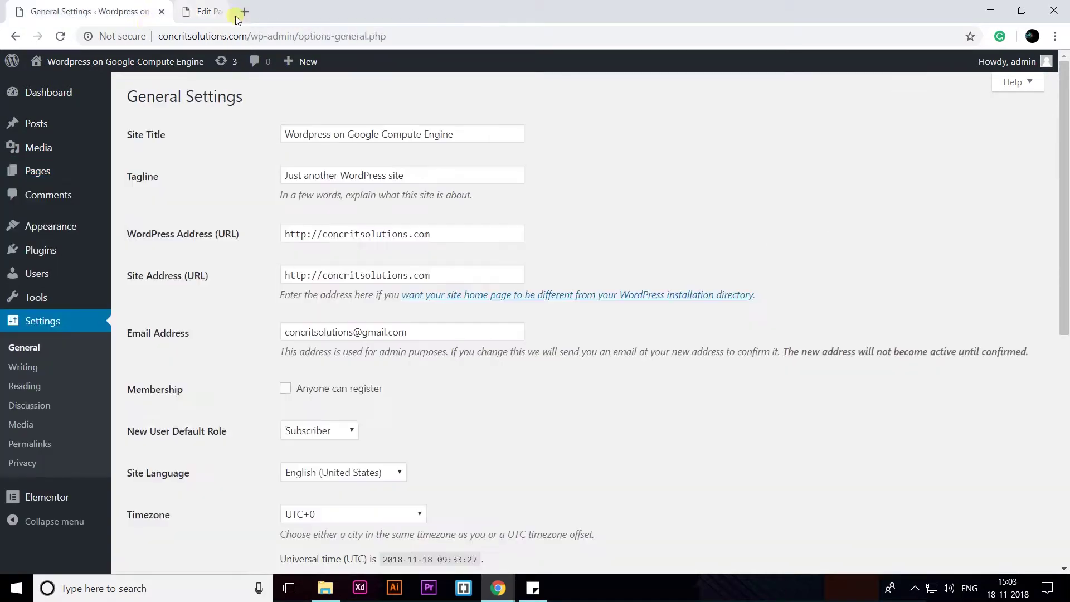
Open the Home page from the list of all pages and load it in the Elementor editor.
mouse_move(34, 170)
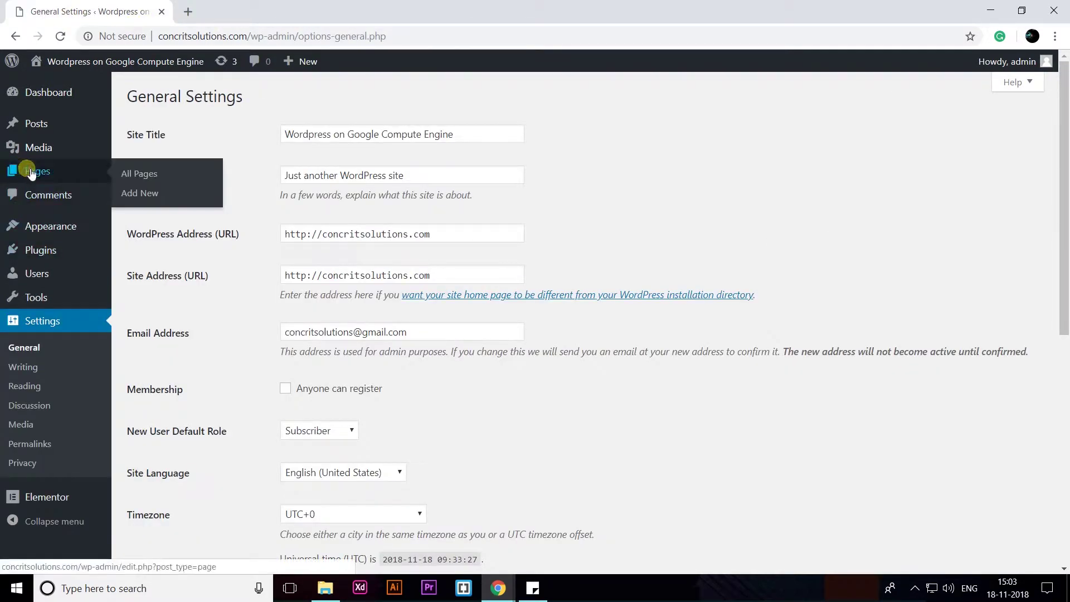
click(139, 174)
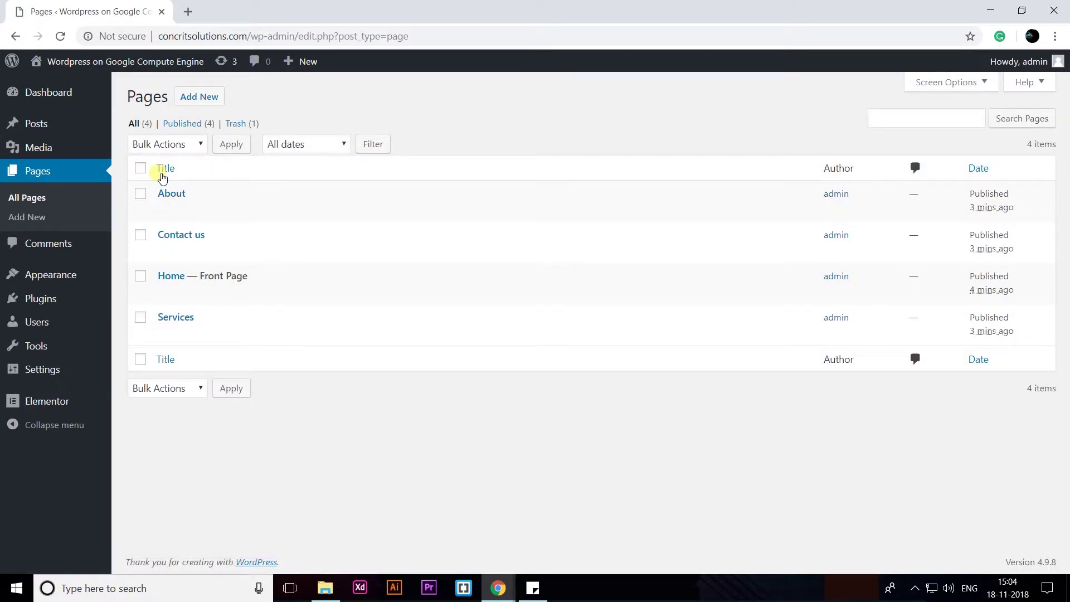
click(166, 294)
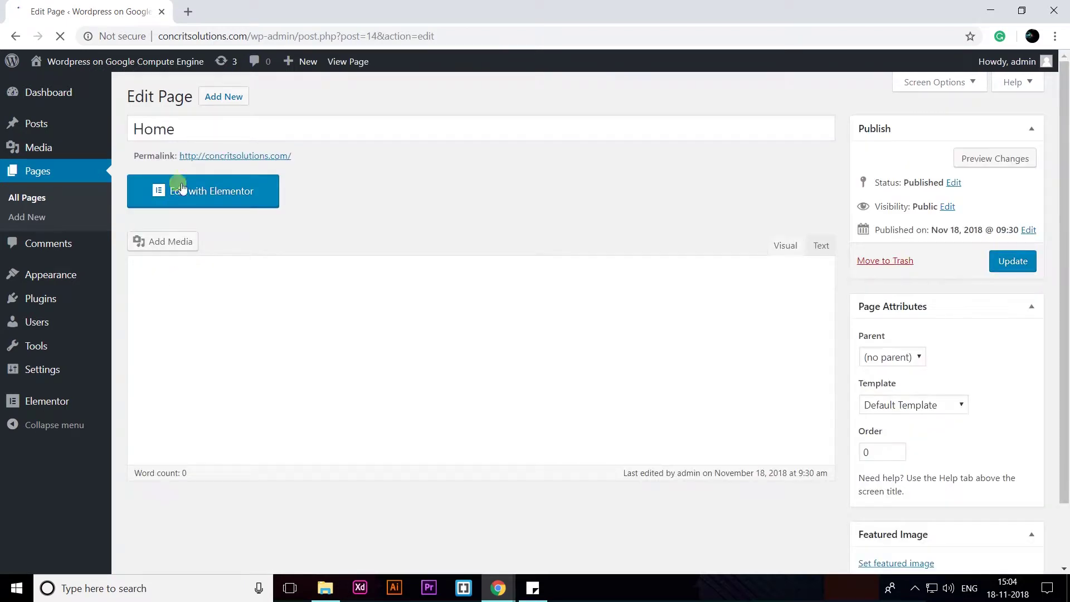
click(182, 189)
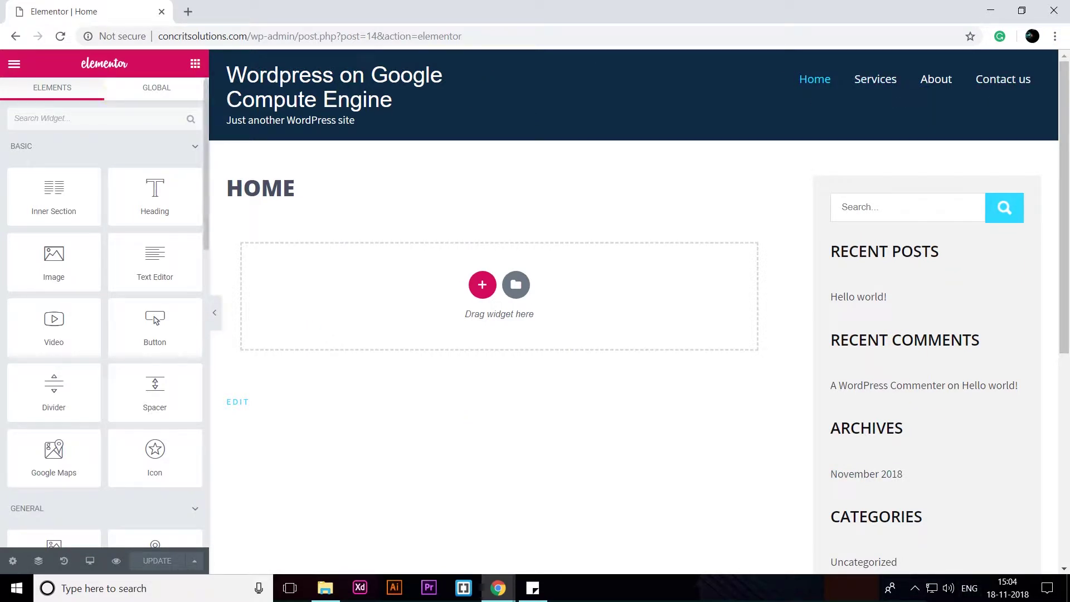
Return to the Home page's WordPress settings, set its template to Elementor Full Width, and update the page.
click(14, 37)
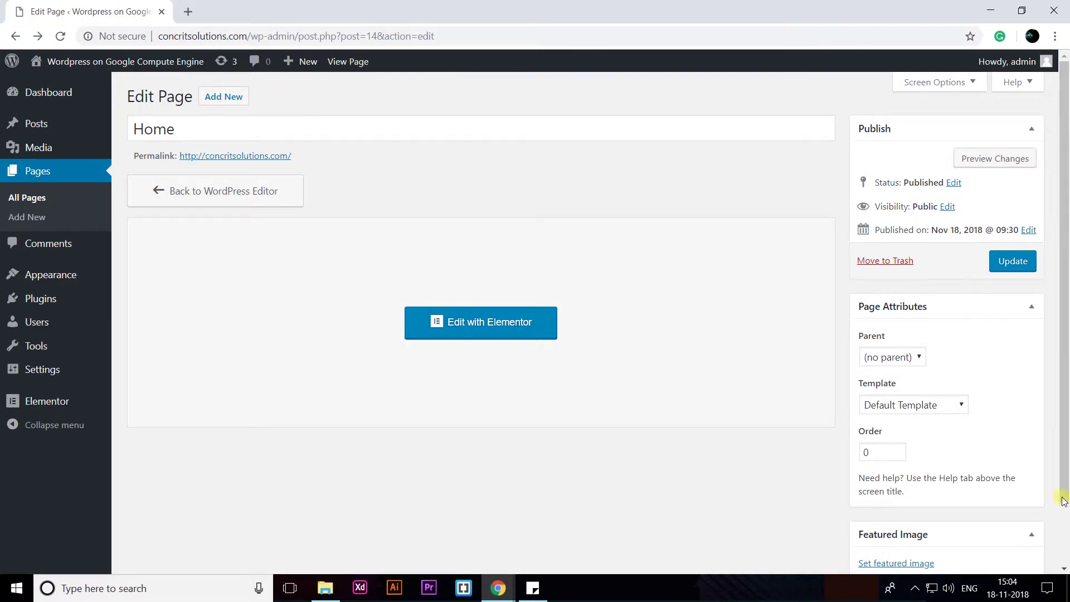
click(941, 406)
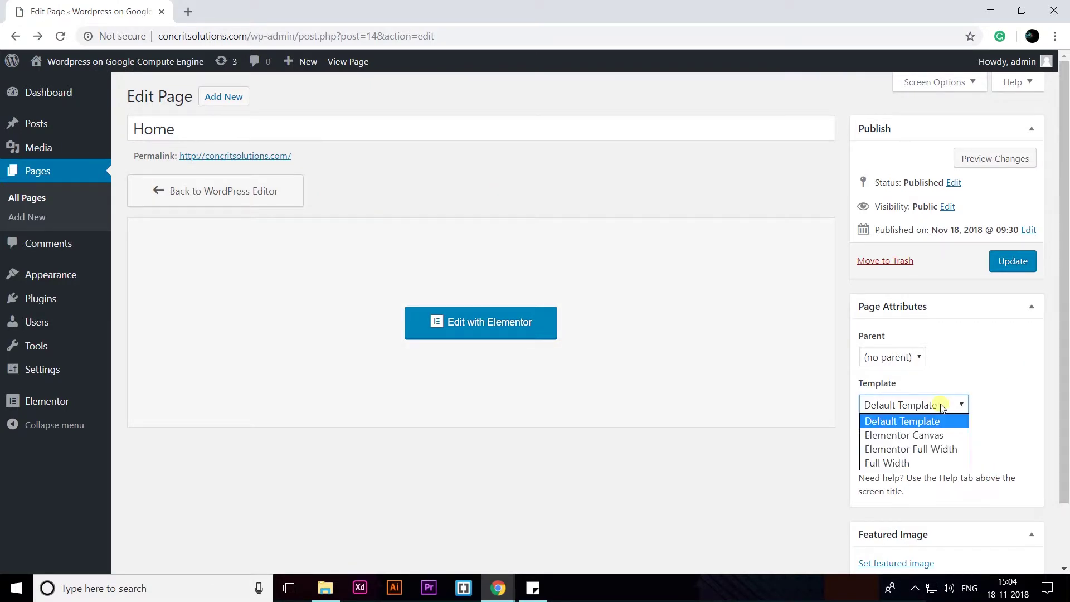
click(943, 405)
scroll(945, 390, down, 2)
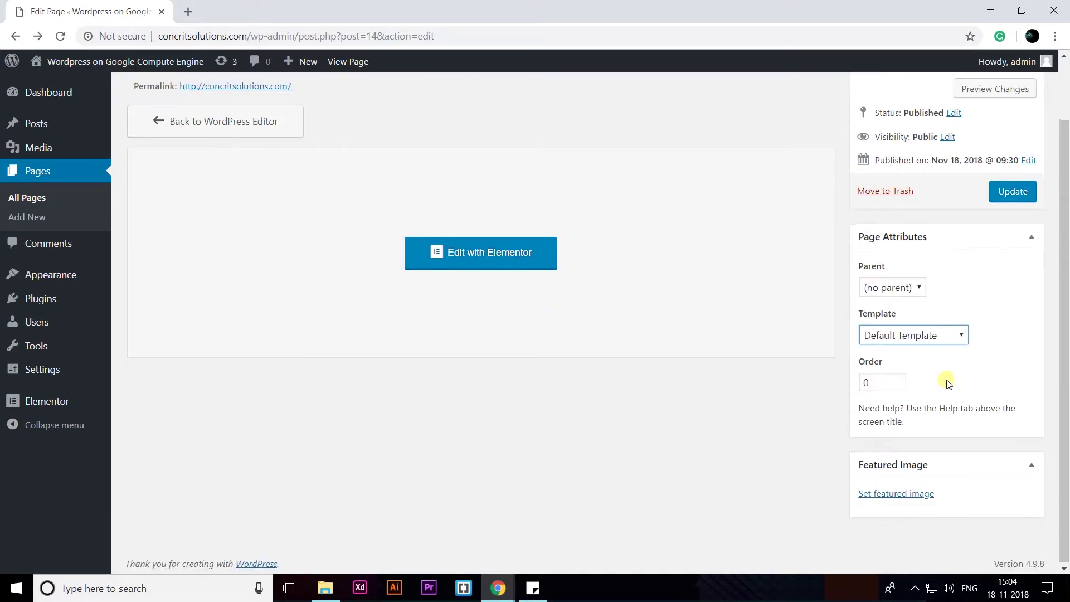
click(947, 335)
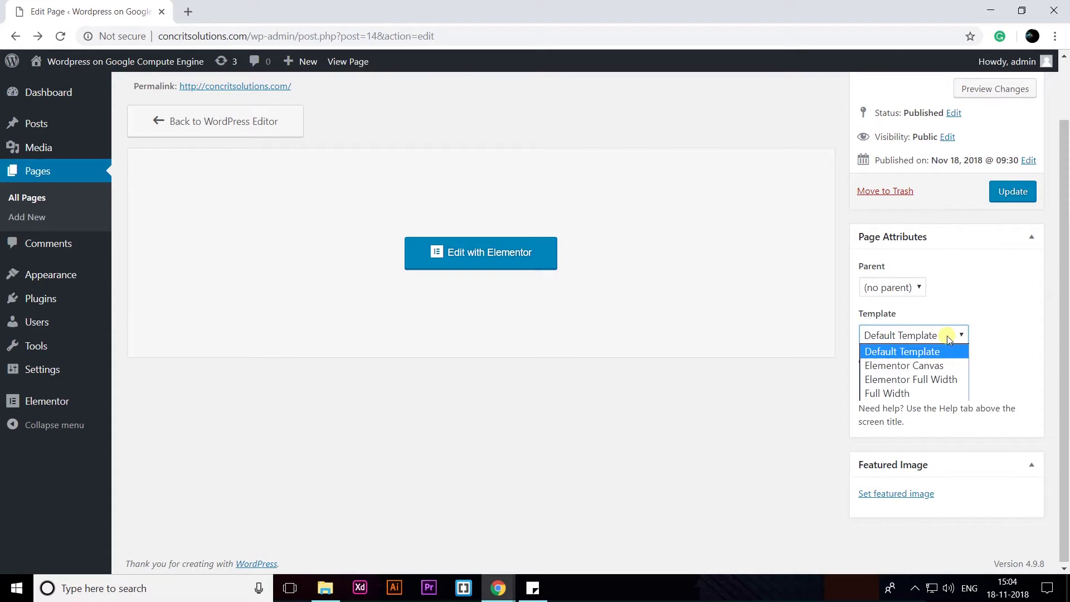
click(910, 380)
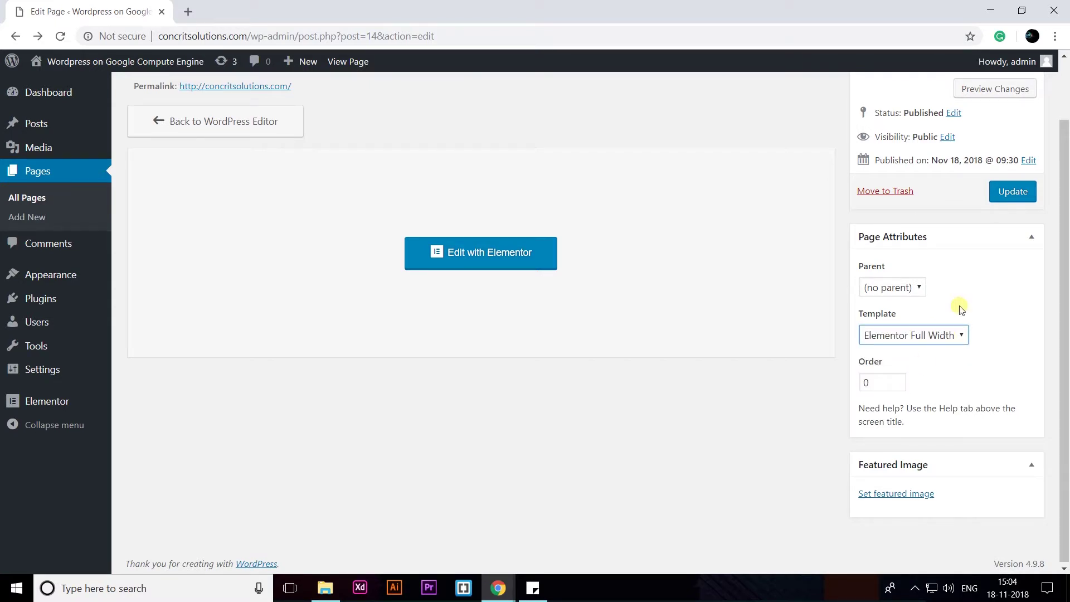
click(1013, 192)
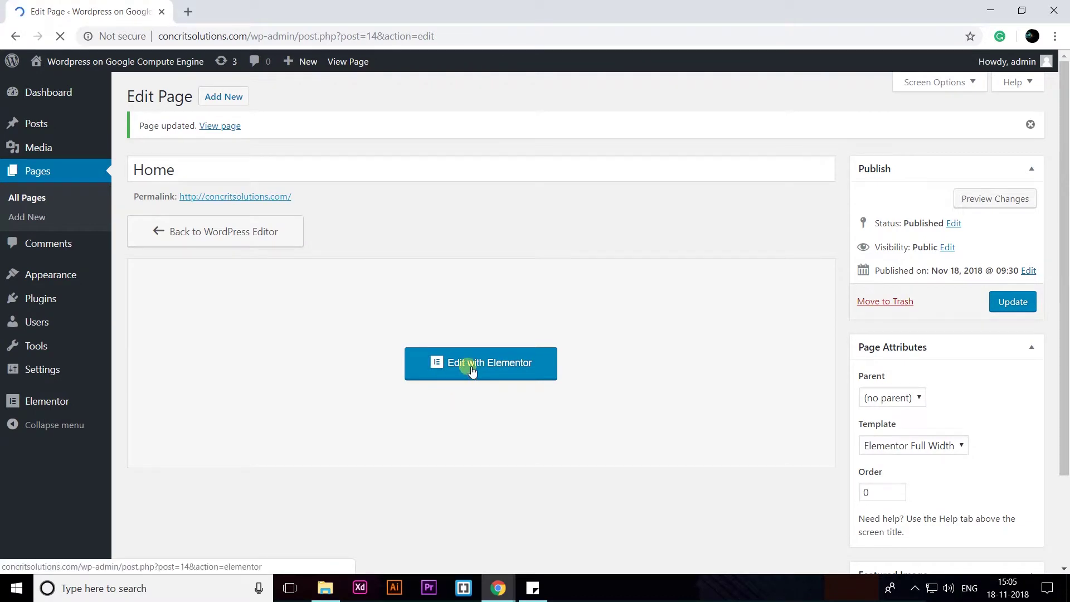
Edit the Home page with Elementor and preview the first page template in the template library.
click(468, 365)
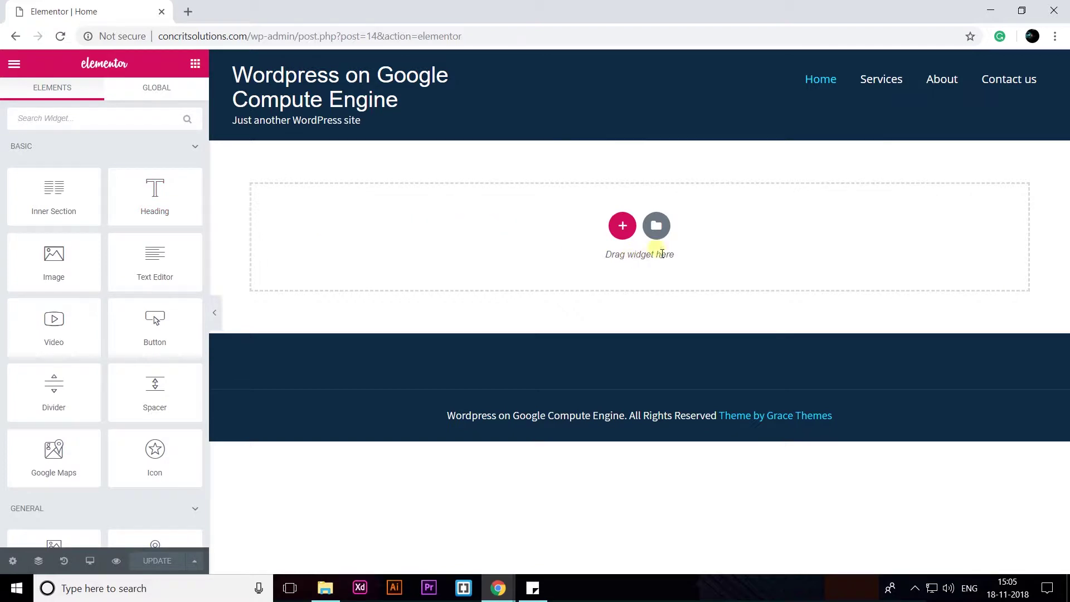
click(655, 226)
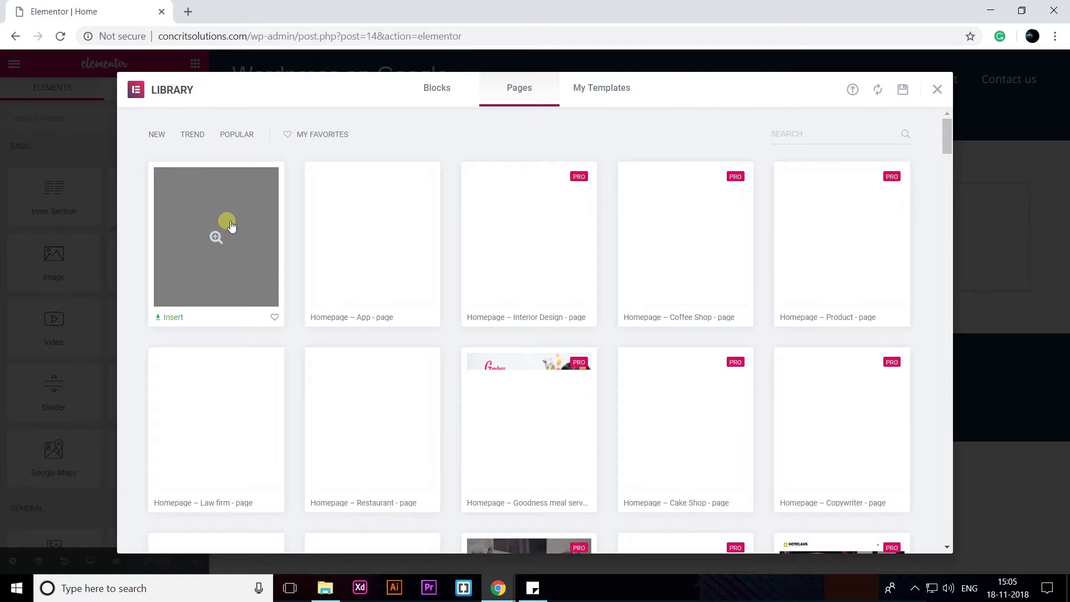
click(227, 223)
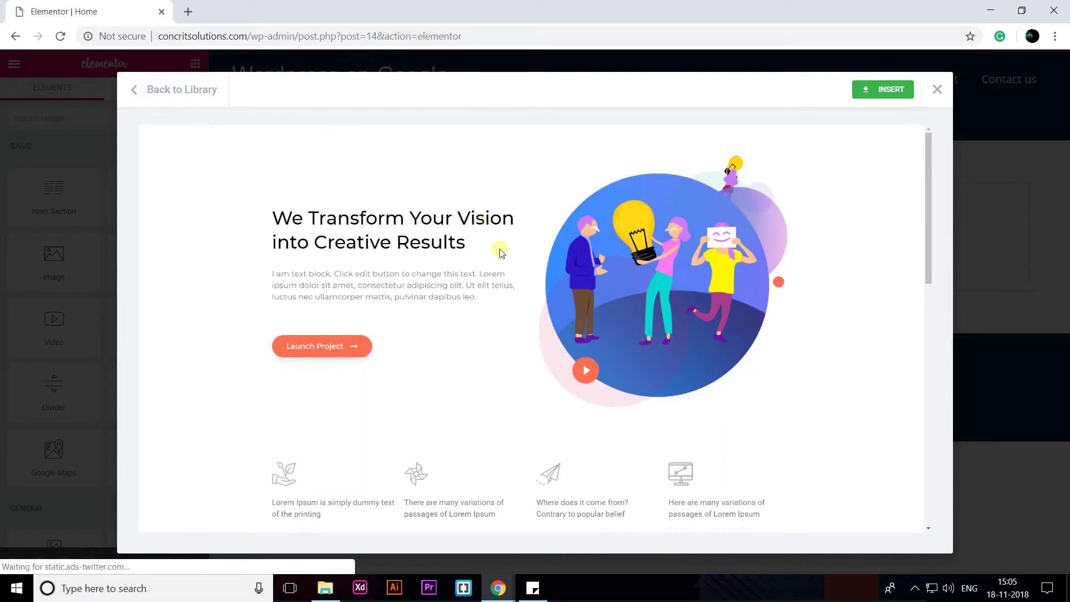
Look through the whole previewed template and insert it into the Home page.
scroll(522, 268, down, 2)
scroll(522, 268, down, 4)
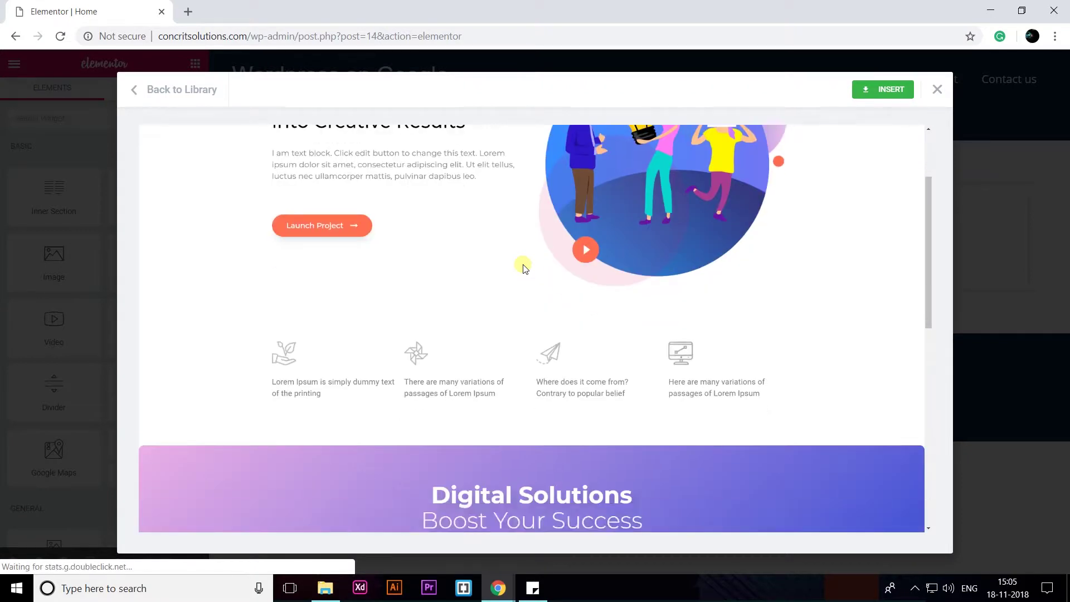
scroll(671, 309, down, 8)
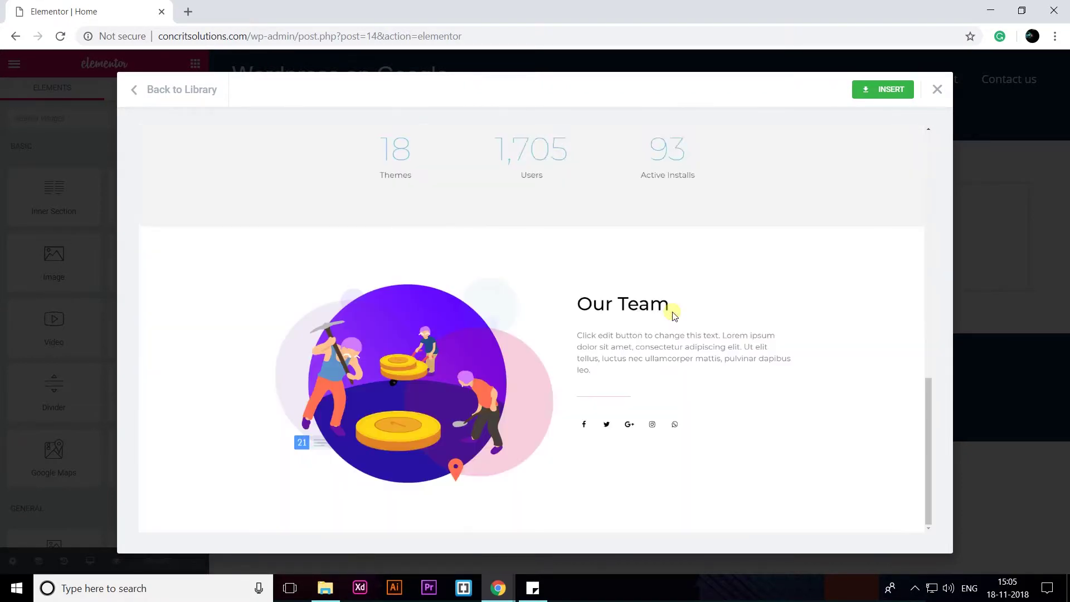
scroll(677, 313, up, 9)
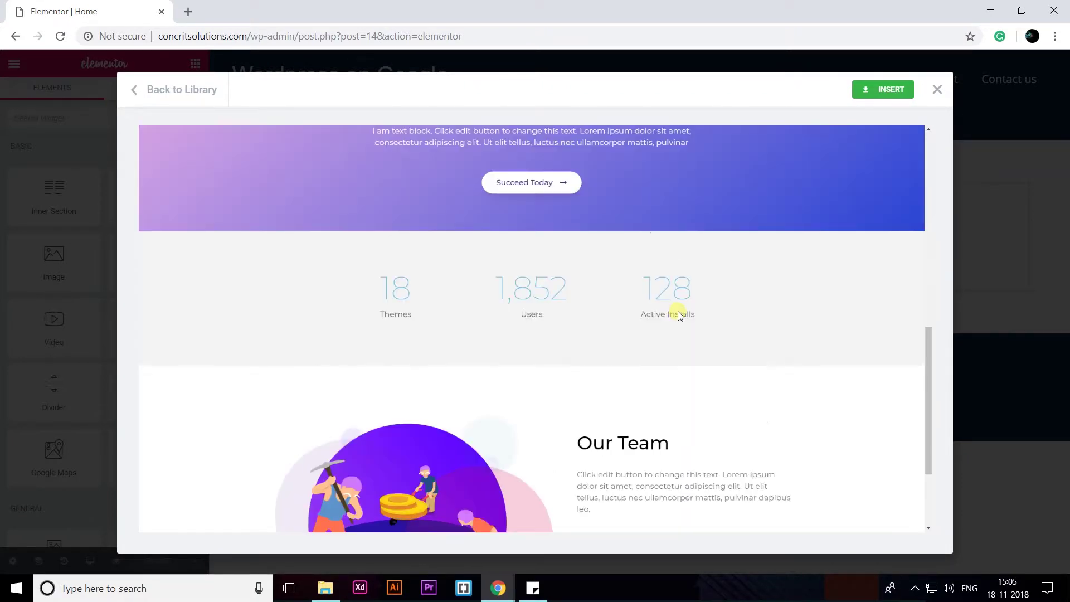
scroll(684, 308, up, 4)
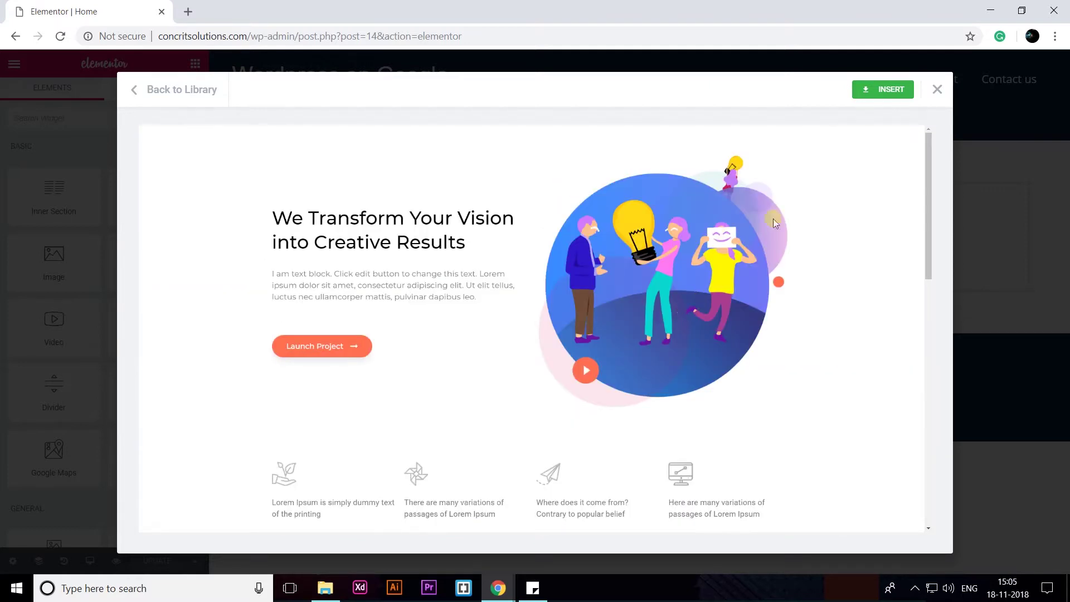
click(886, 91)
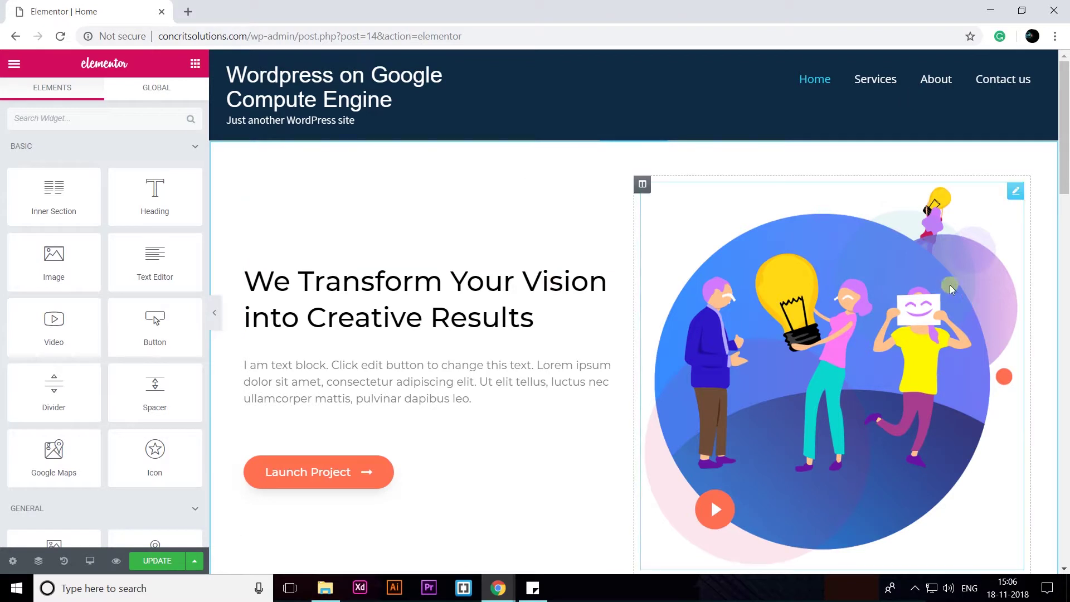
Review the inserted template's sections down to the footer and update the Home page.
scroll(720, 372, down, 1)
scroll(719, 371, down, 8)
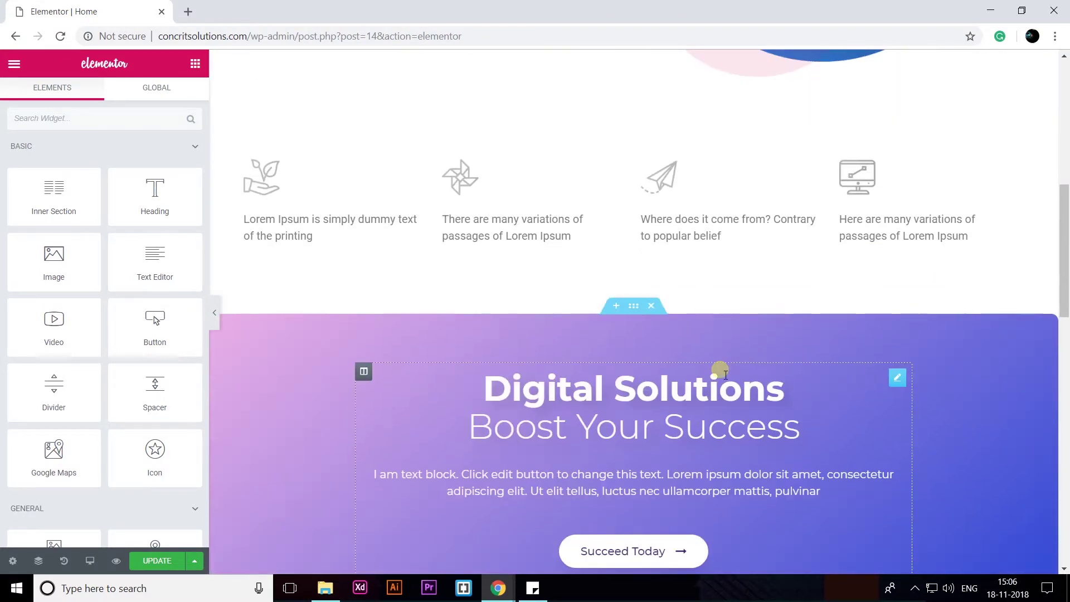
scroll(755, 460, down, 8)
scroll(755, 464, down, 5)
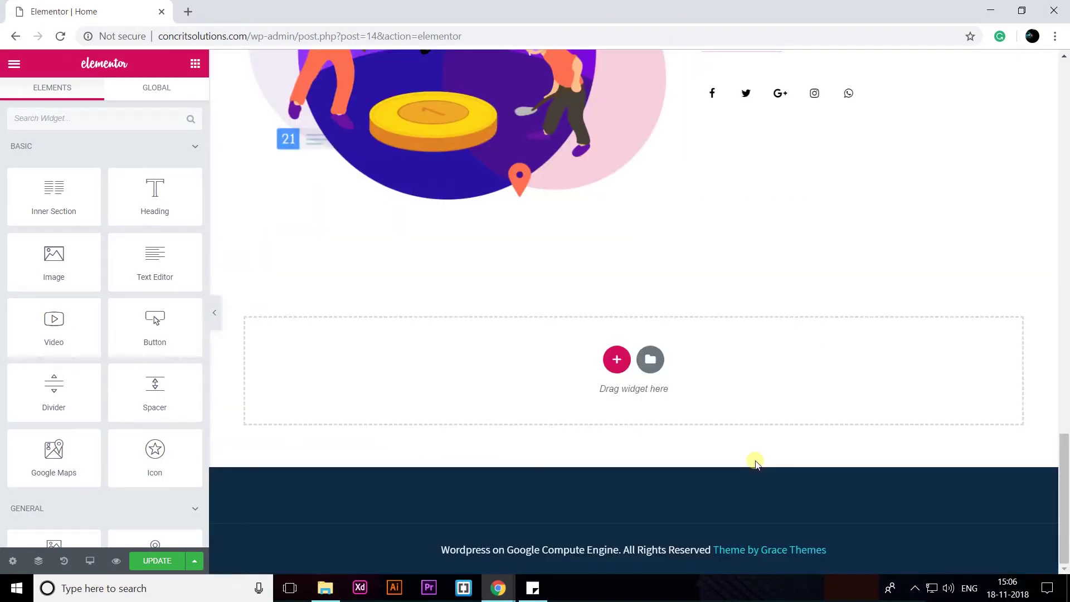
scroll(755, 462, up, 5)
scroll(296, 386, up, 4)
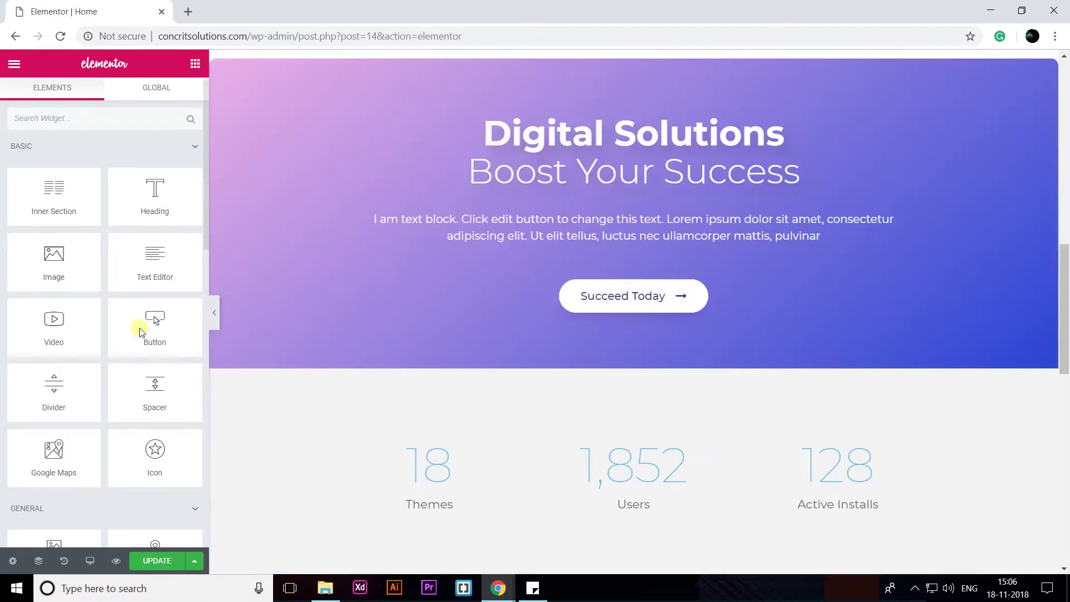
drag(62, 274, 112, 284)
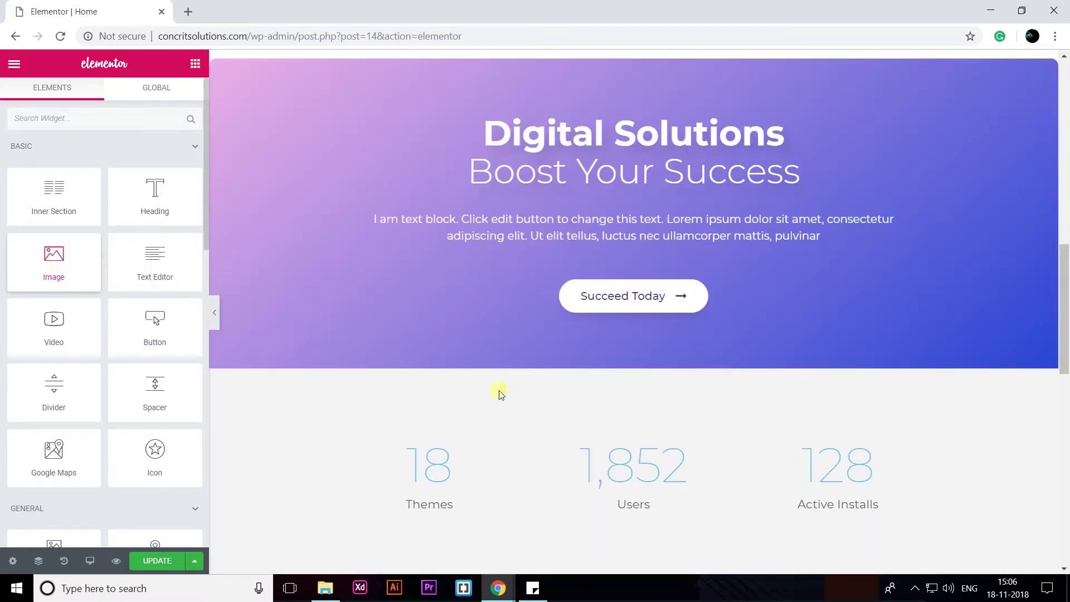
scroll(596, 245, up, 7)
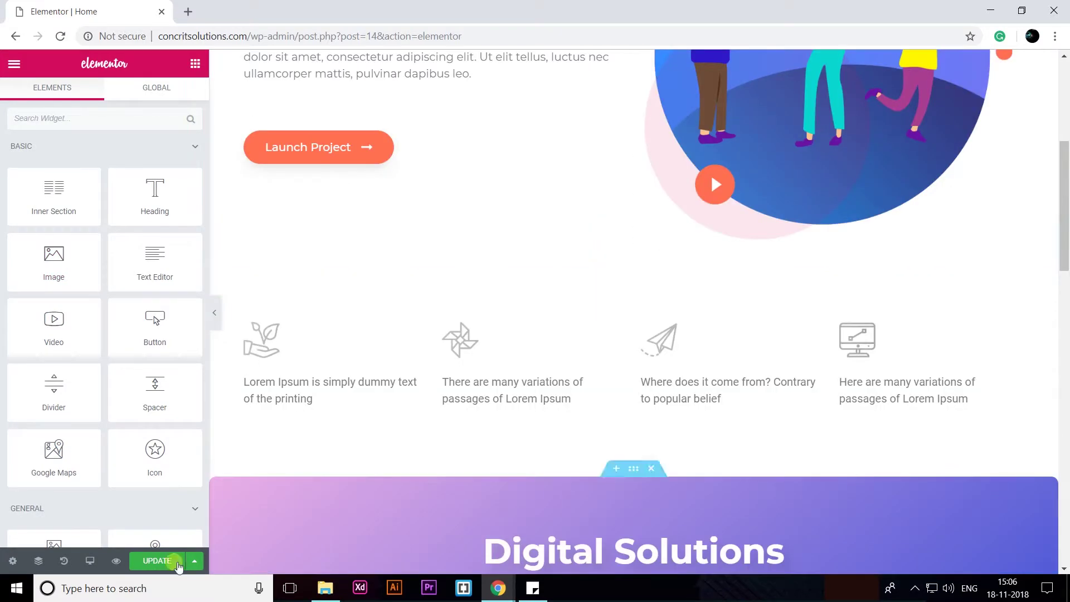
click(154, 566)
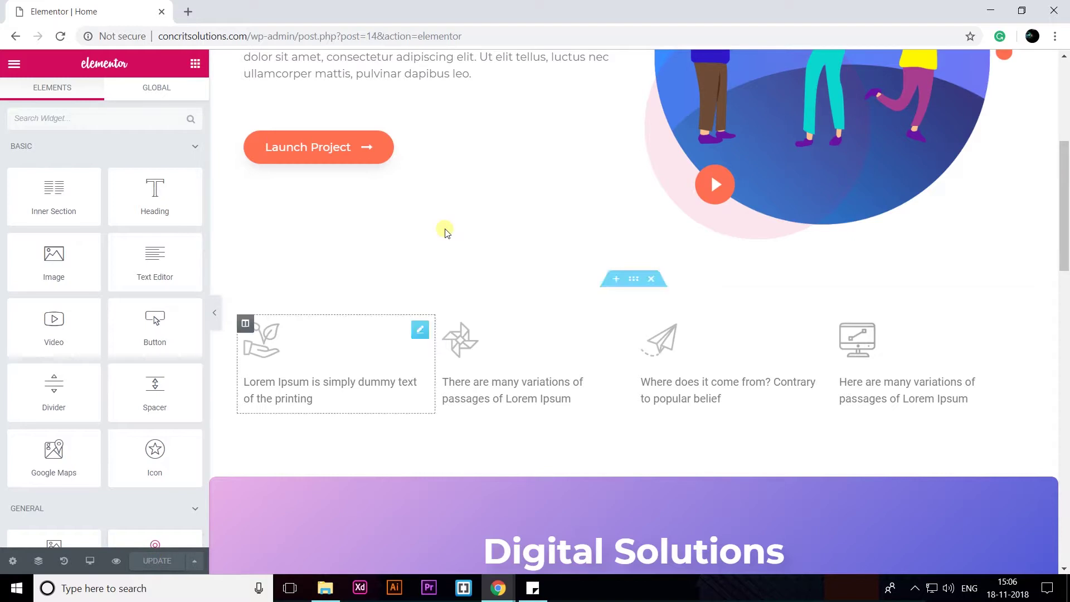
Open concritsolutions.com in a new browser tab and look through the live homepage down to its footer.
scroll(446, 231, up, 5)
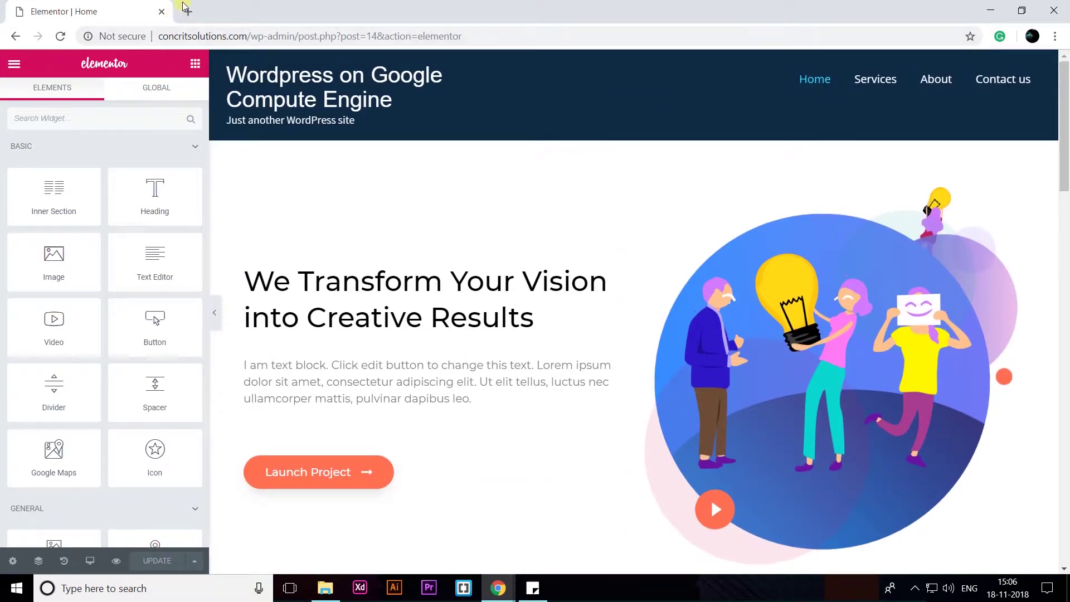
click(188, 8)
text(con)
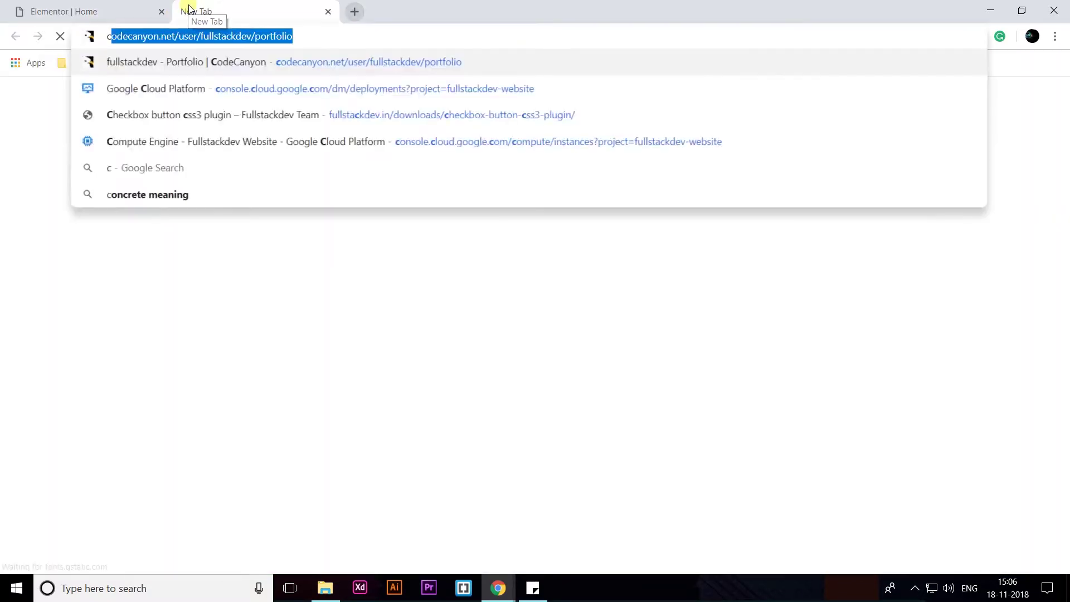
text(critsolutions.com)
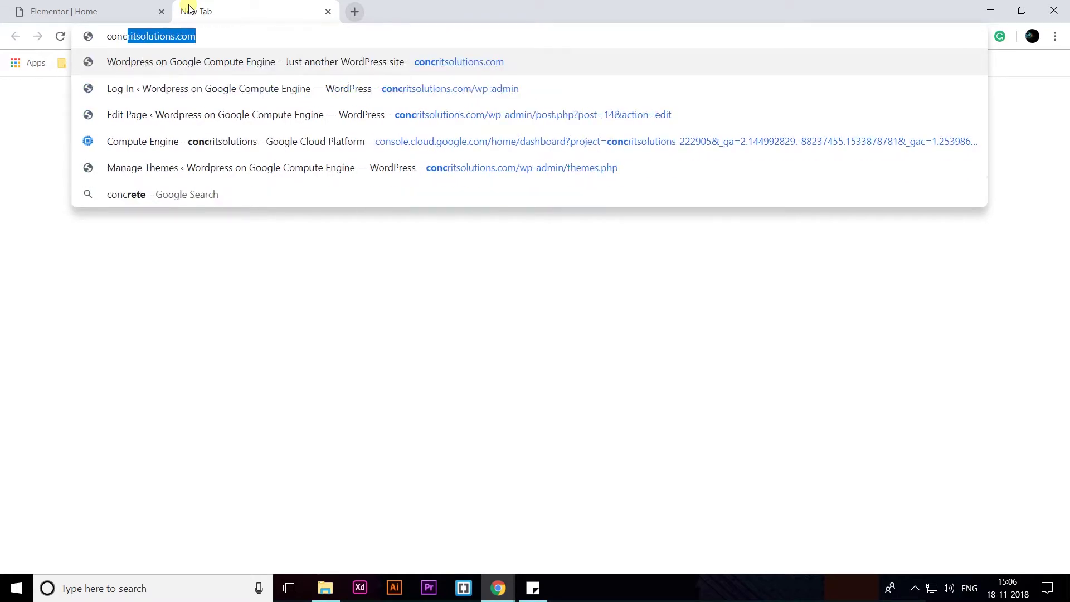
key(Return)
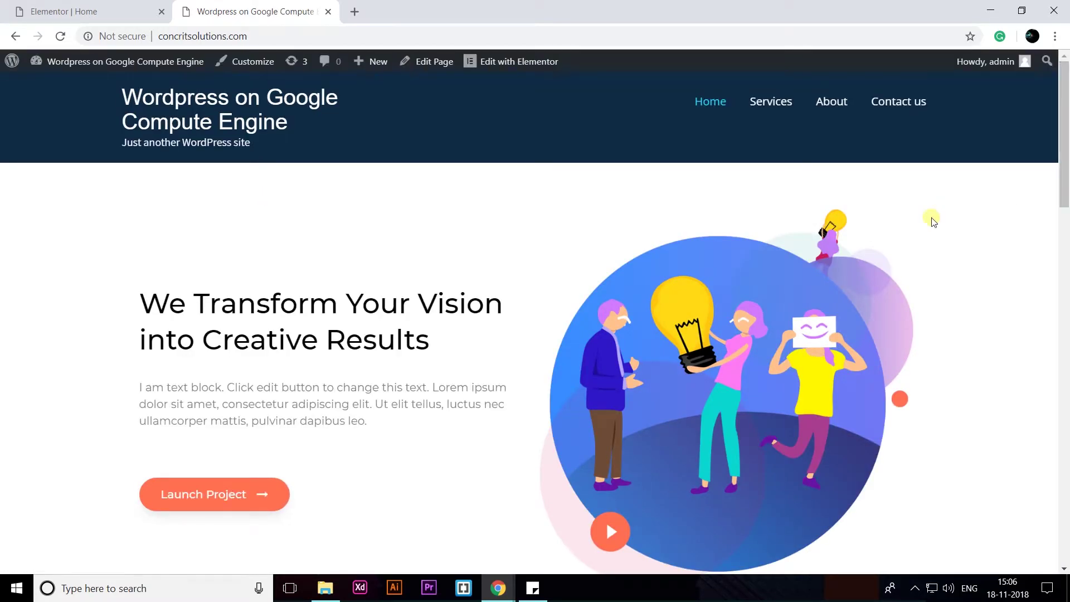
scroll(931, 219, down, 8)
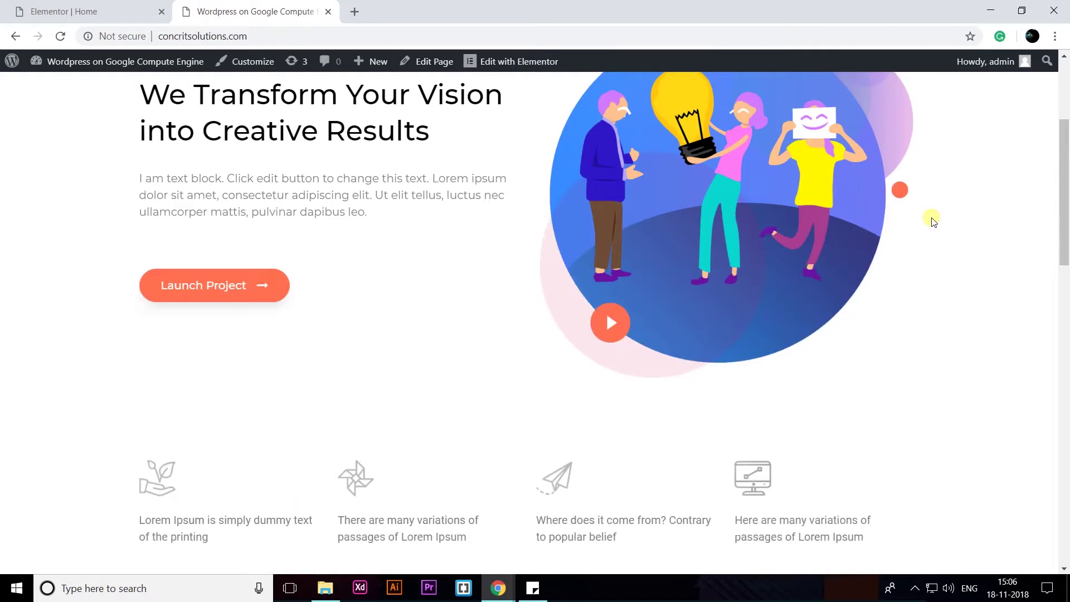
scroll(932, 219, down, 13)
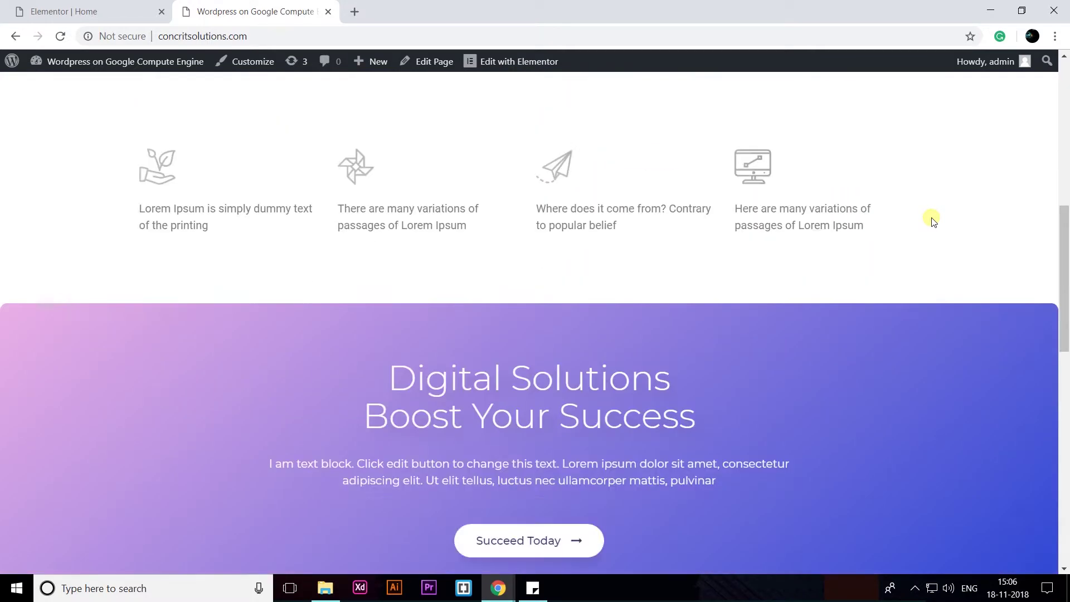
scroll(932, 239, down, 3)
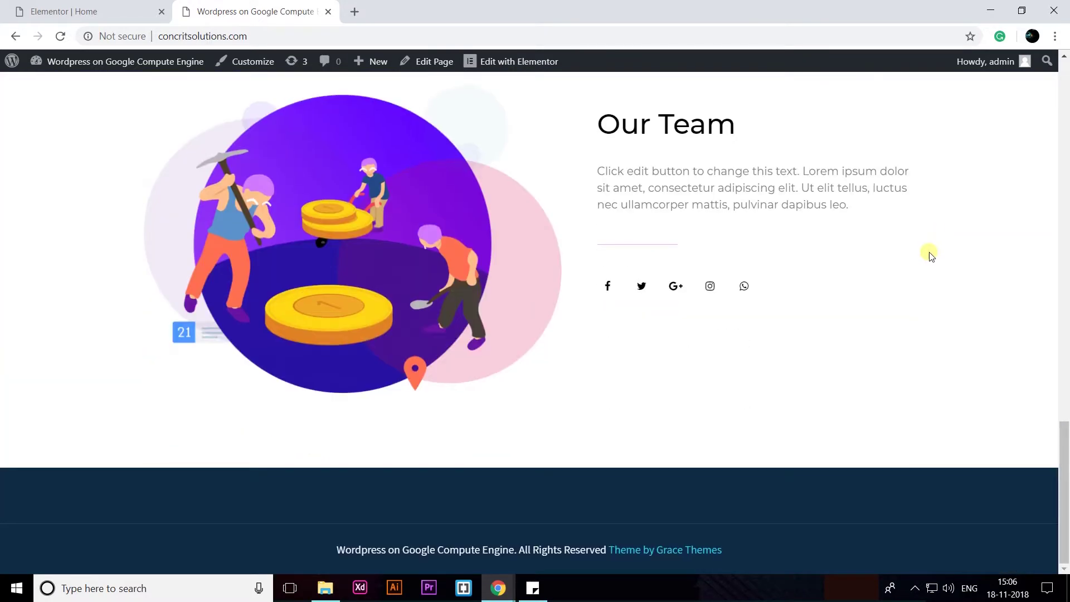
scroll(934, 272, up, 9)
scroll(934, 272, up, 12)
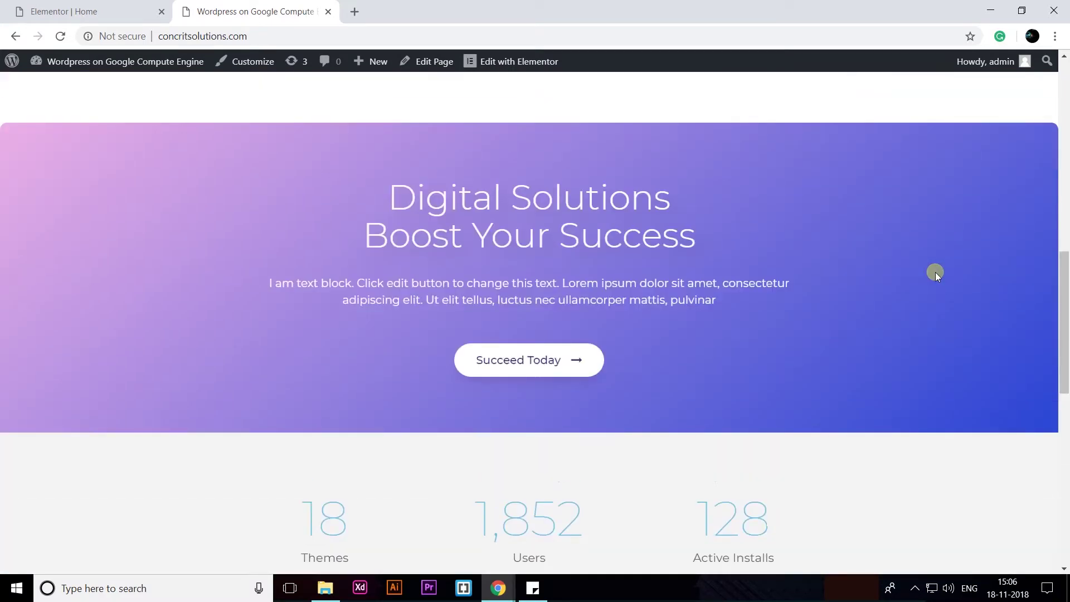
scroll(525, 293, up, 3)
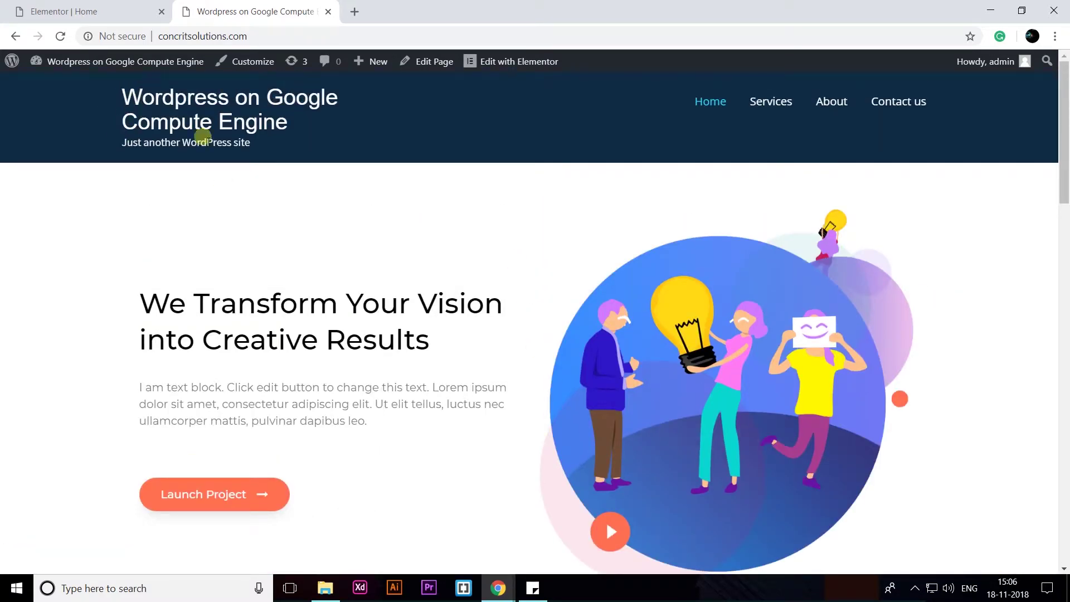
Customize the site identity: clear the tagline, set the site title to "Company Logo", and publish the changes.
click(245, 63)
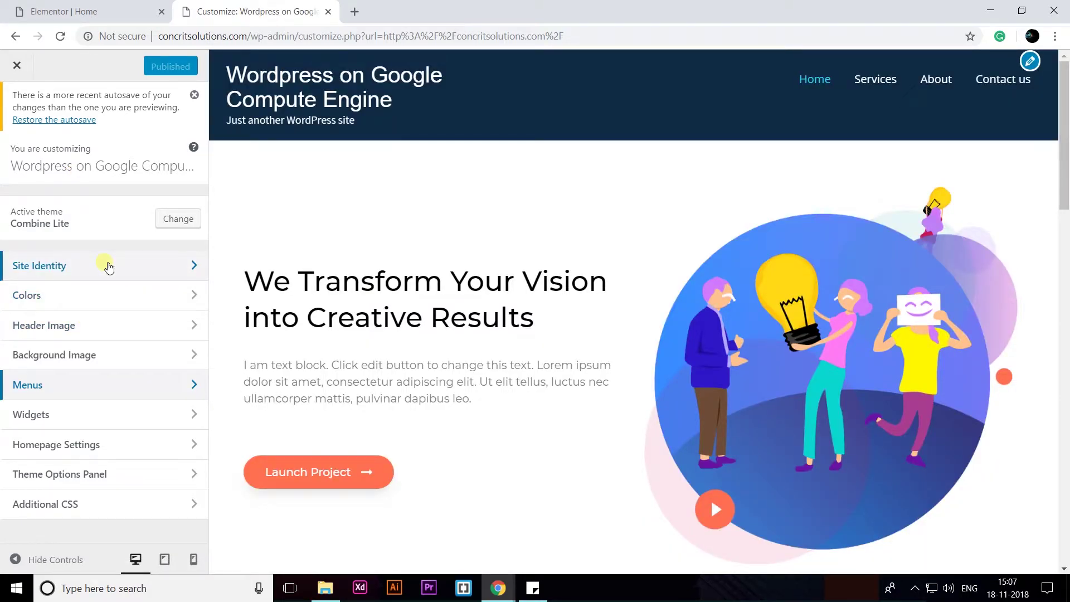
click(112, 268)
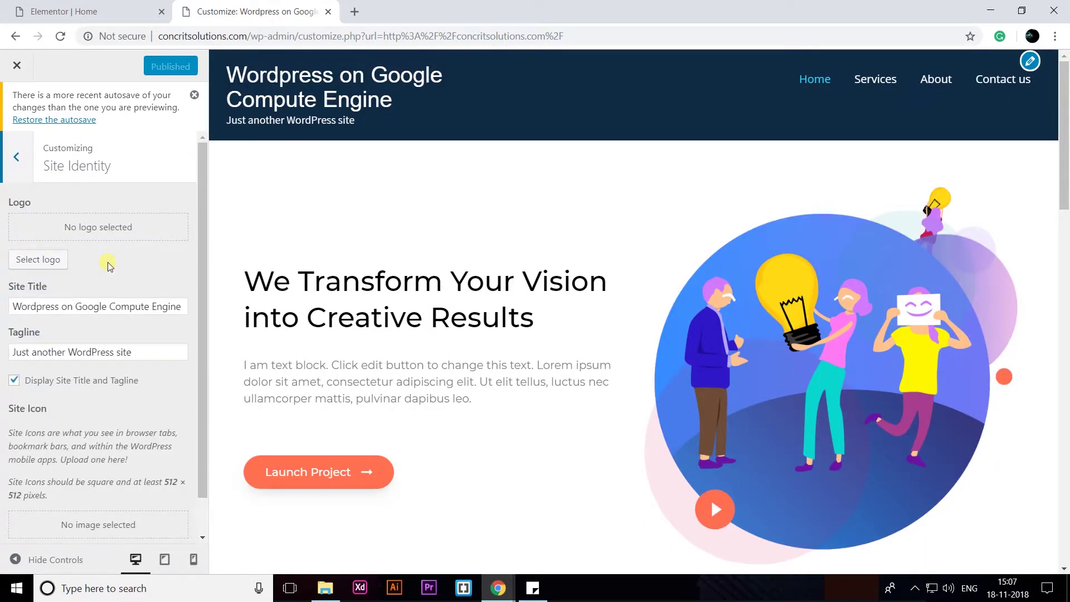
drag(139, 353, 3, 347)
key(BackSpace)
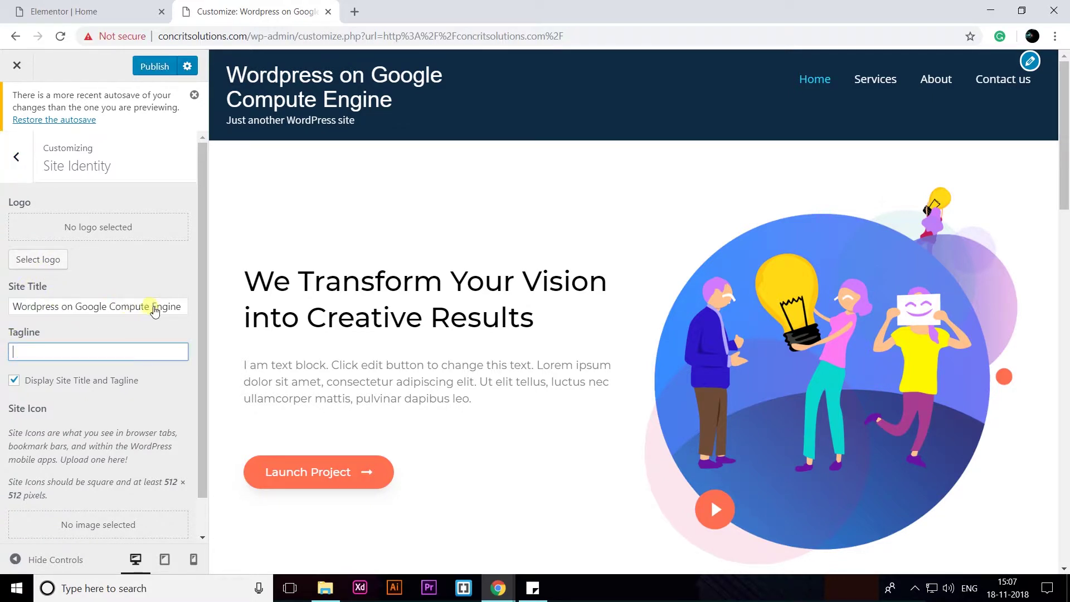
drag(190, 265, 11, 258)
text(Company Logo)
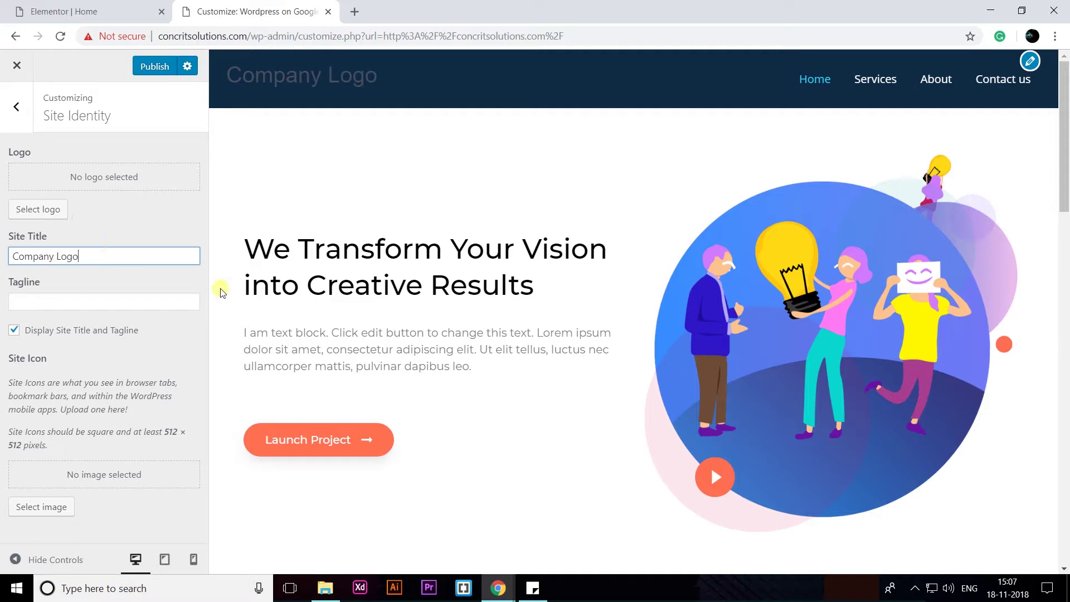
click(157, 67)
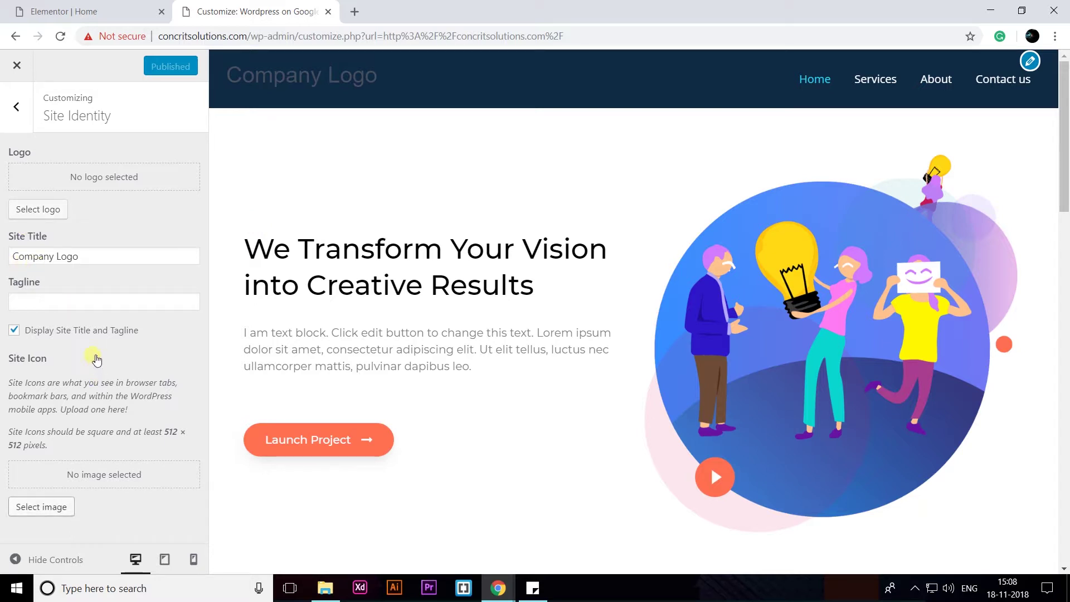
click(47, 509)
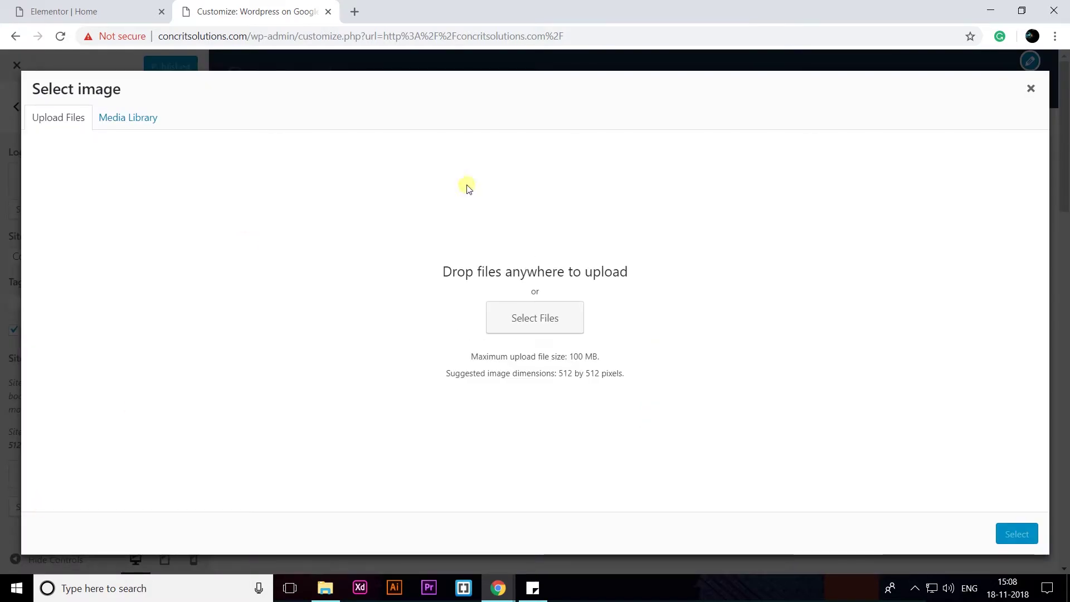
click(568, 316)
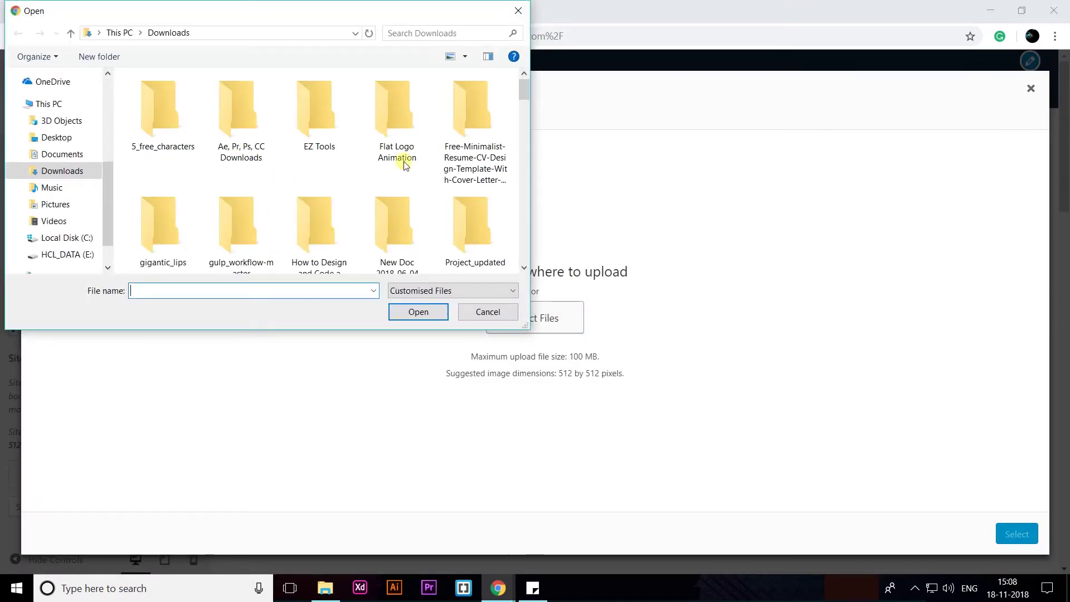
click(518, 11)
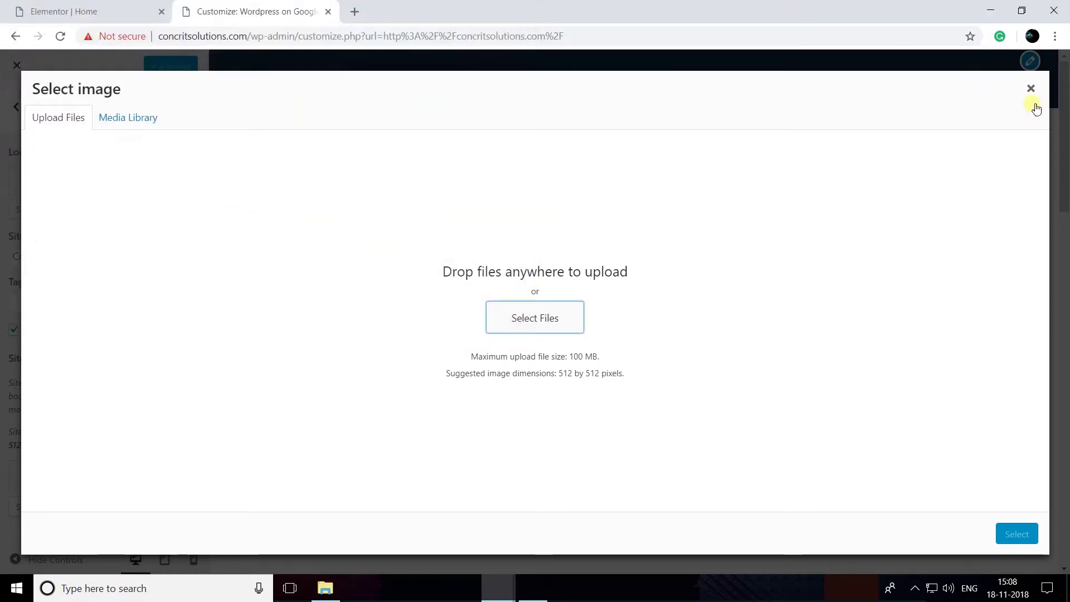
click(1030, 89)
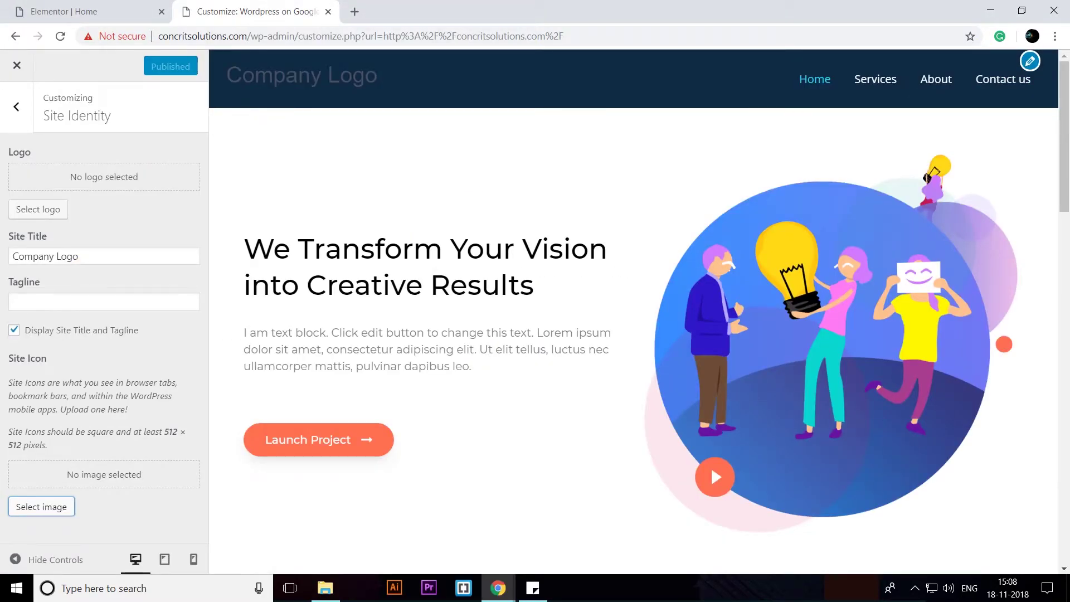
Leave the customizer and check the live homepage, the Services page and the Contact us page.
click(6, 71)
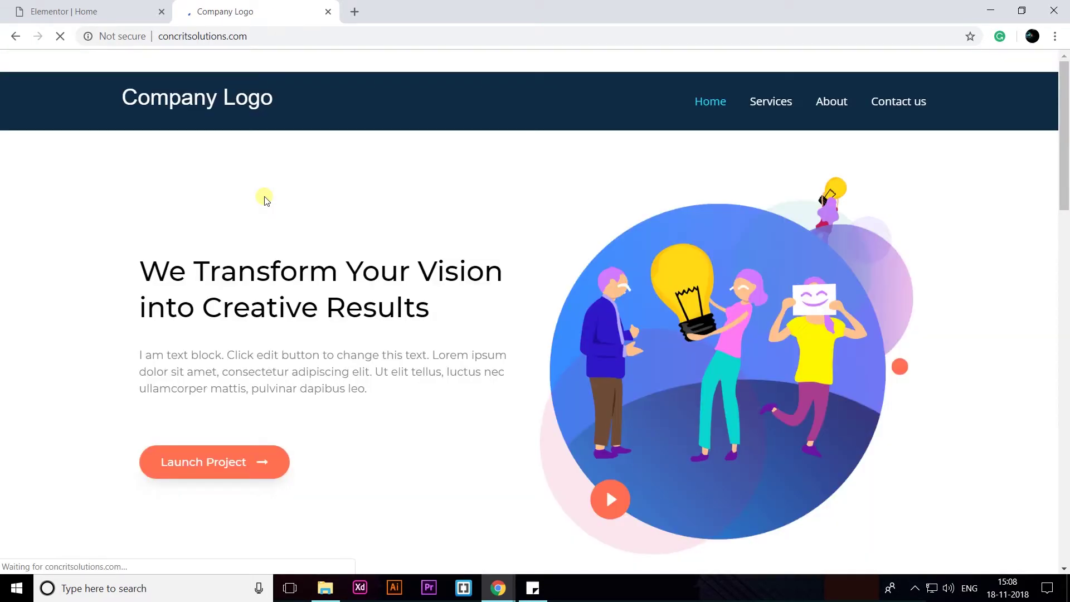
scroll(265, 199, down, 7)
scroll(265, 199, down, 10)
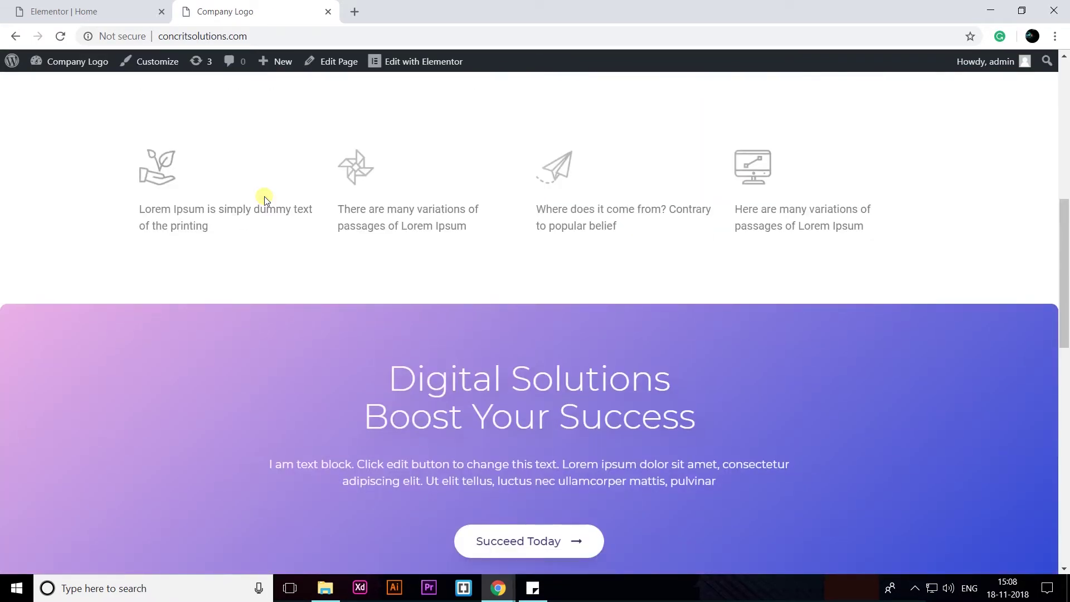
scroll(264, 196, up, 3)
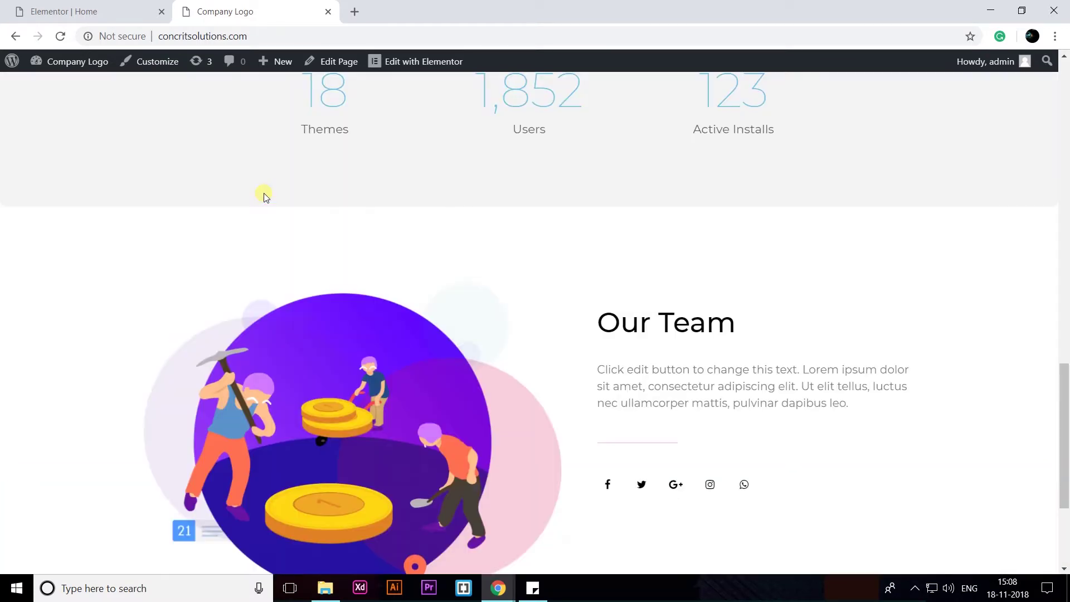
scroll(263, 192, up, 12)
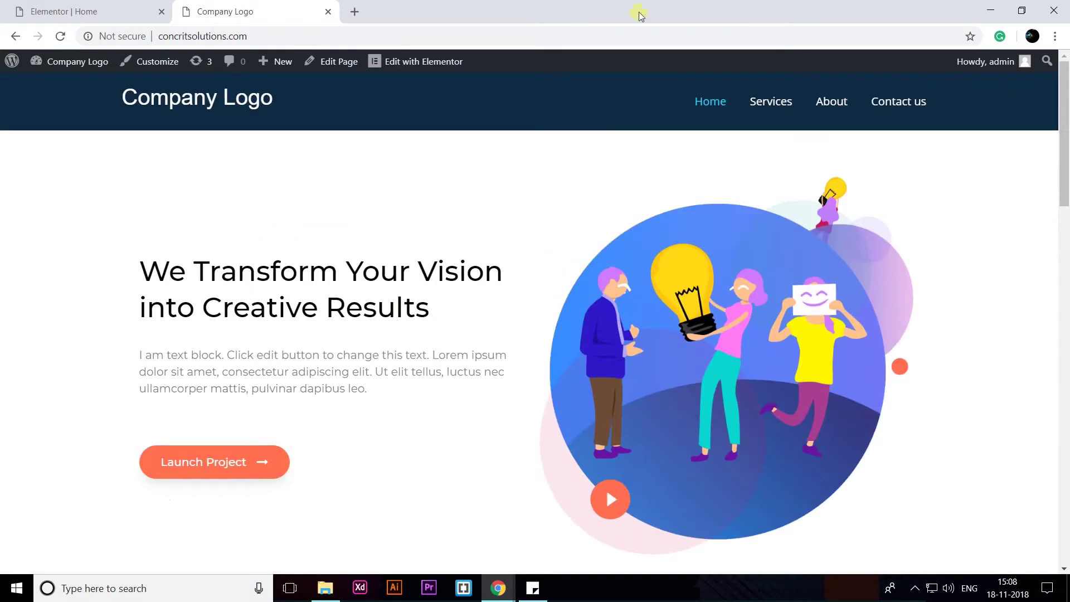
click(775, 103)
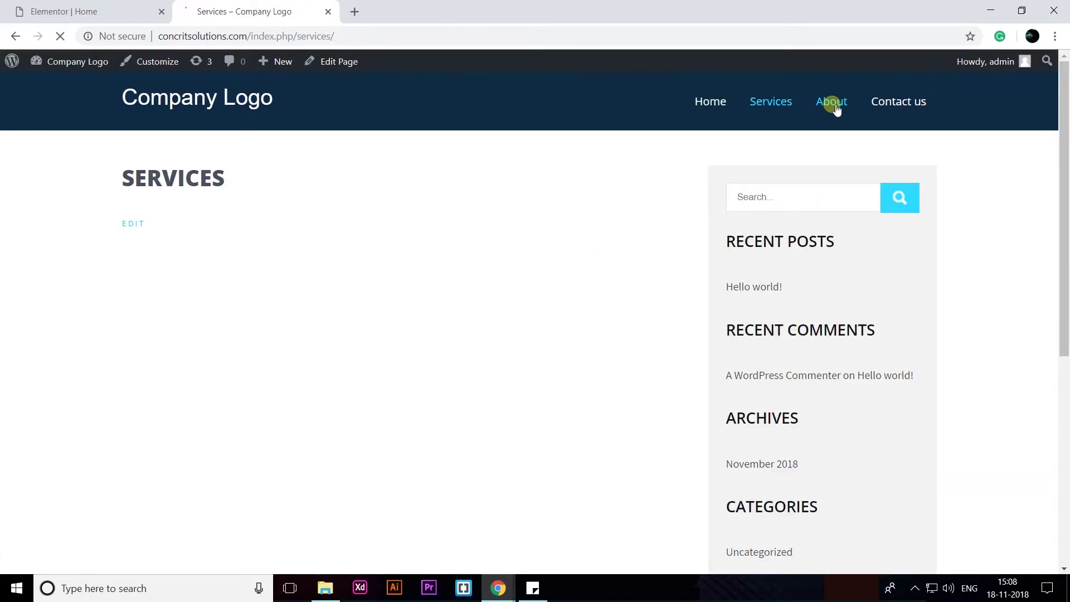
click(903, 103)
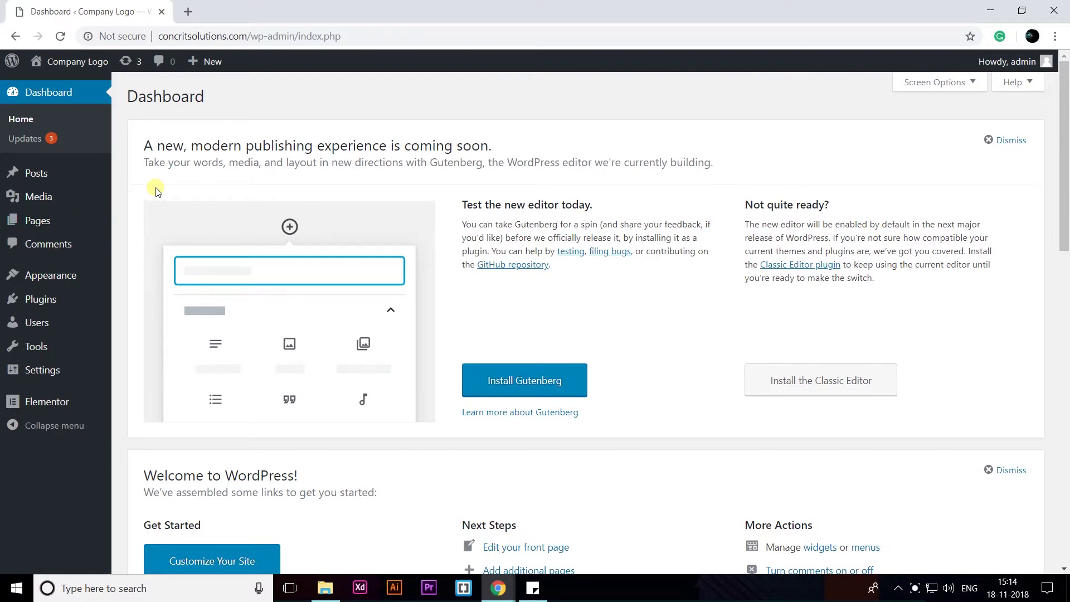
Open the Services page for editing, set its template to Elementor Full Width, and update the page.
click(48, 225)
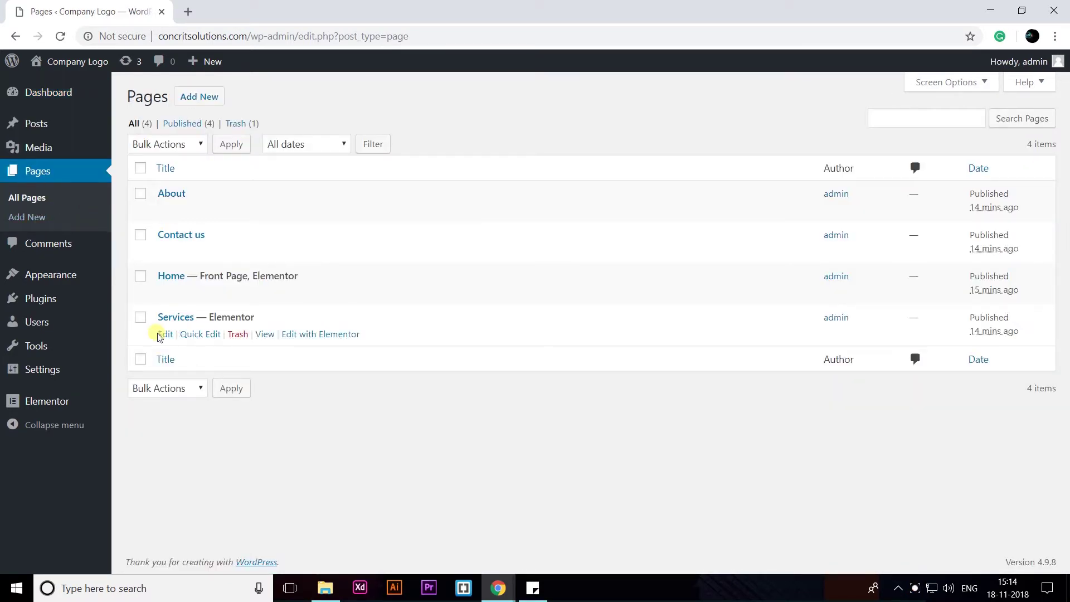
click(163, 334)
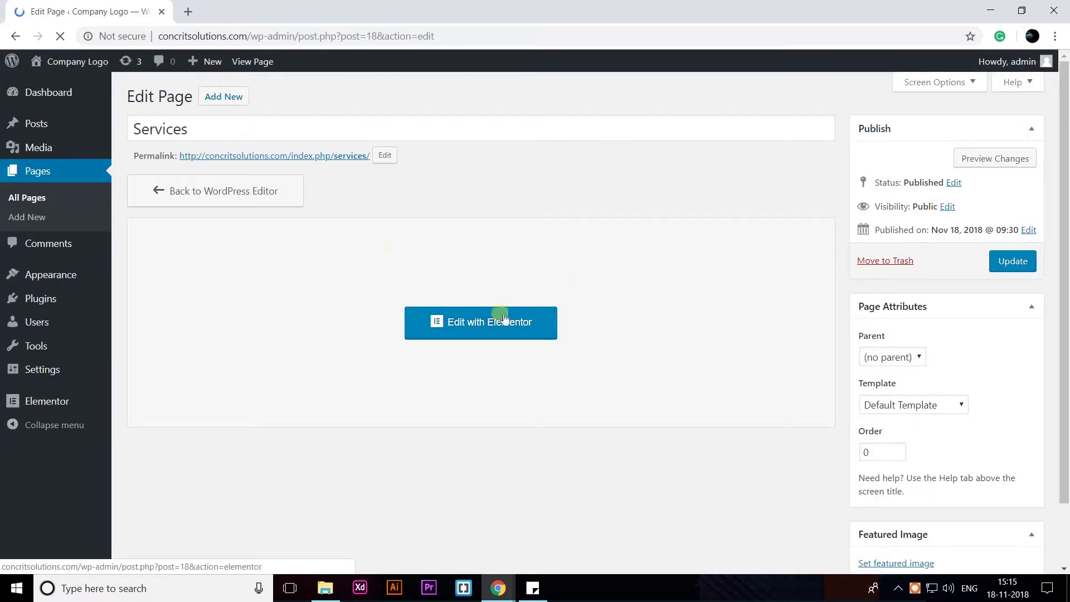
click(497, 326)
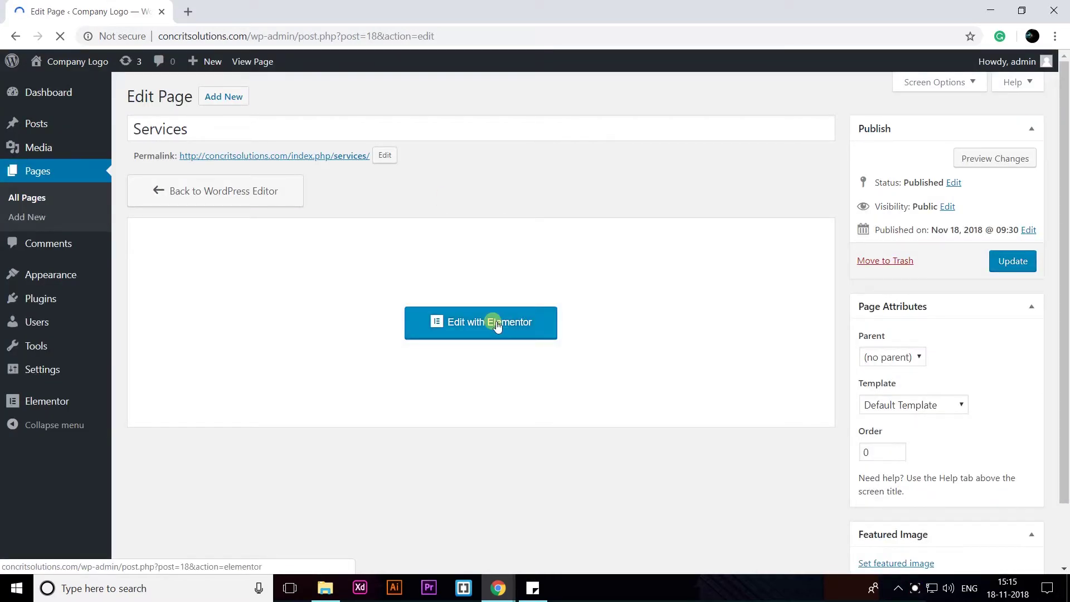
click(924, 407)
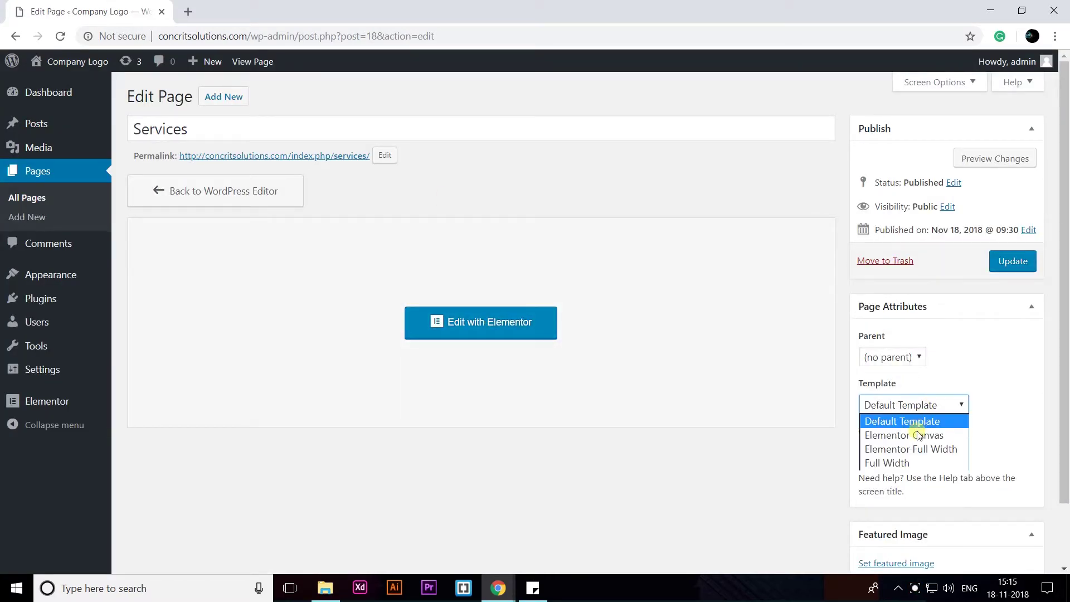
click(917, 448)
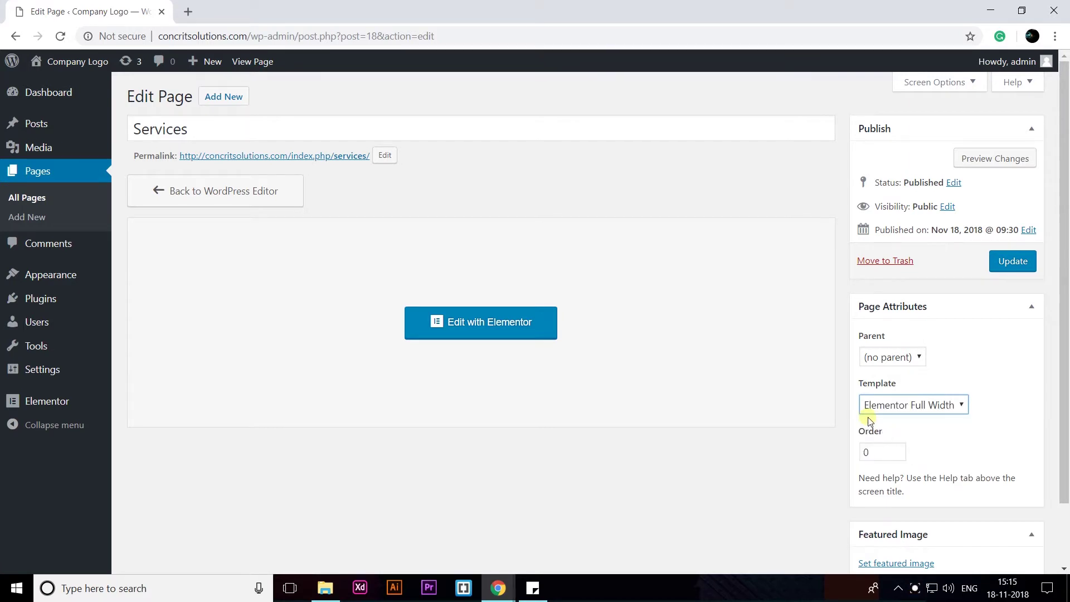
click(1012, 261)
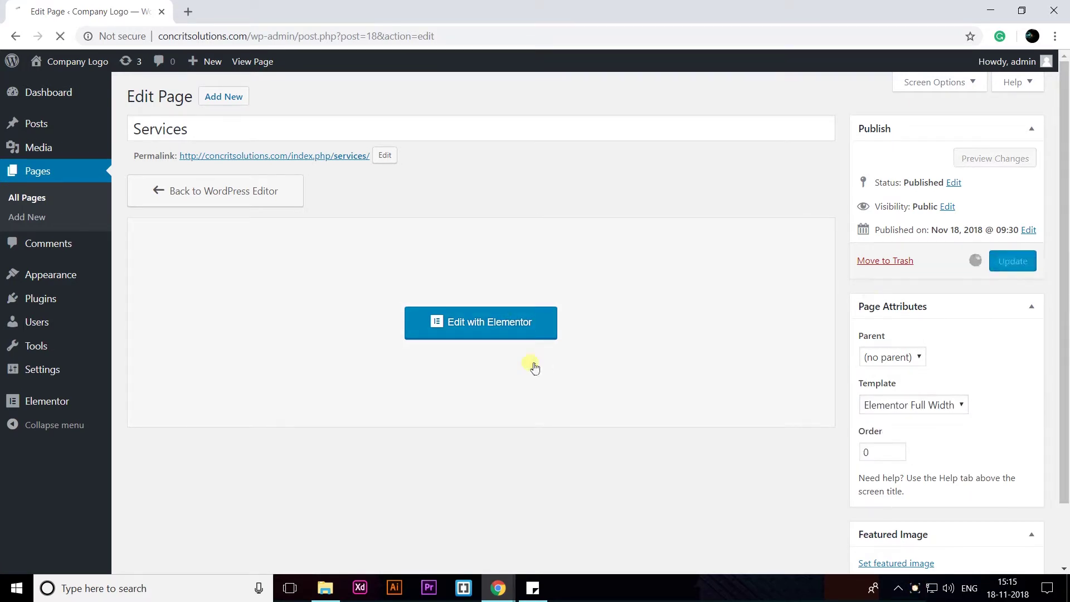
Edit the Services page with Elementor and add a section with two equal columns.
click(478, 370)
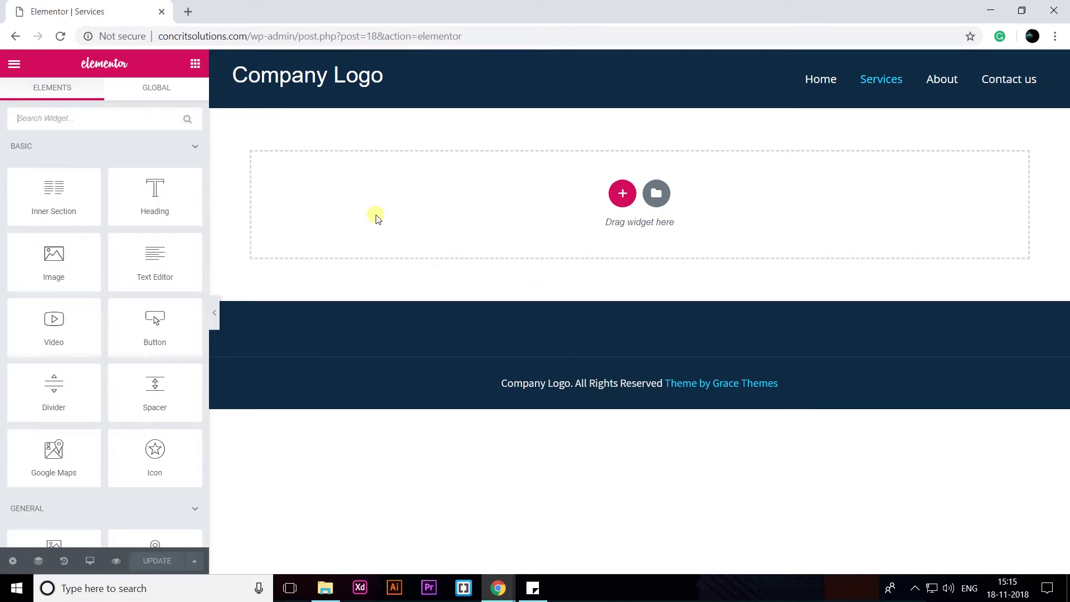
click(623, 192)
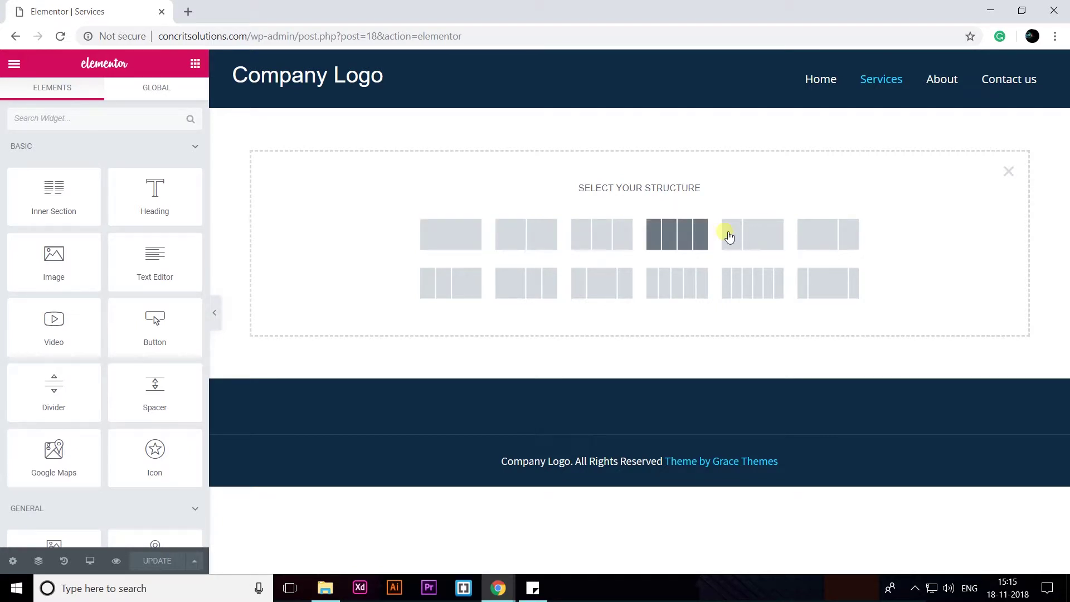
click(529, 235)
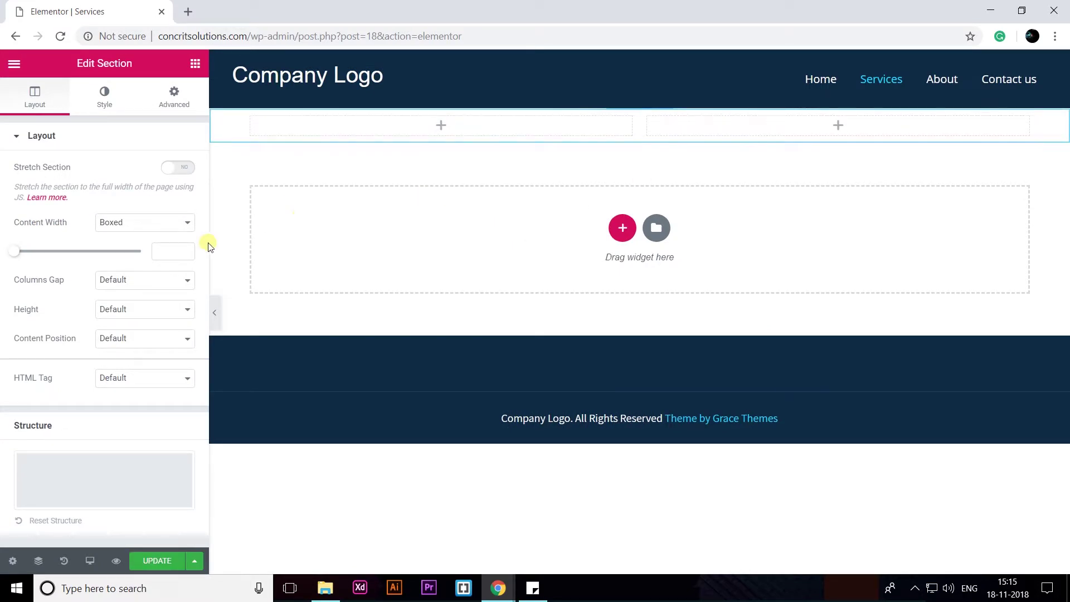
Add an Image widget to the left column of the new two-column section.
click(511, 133)
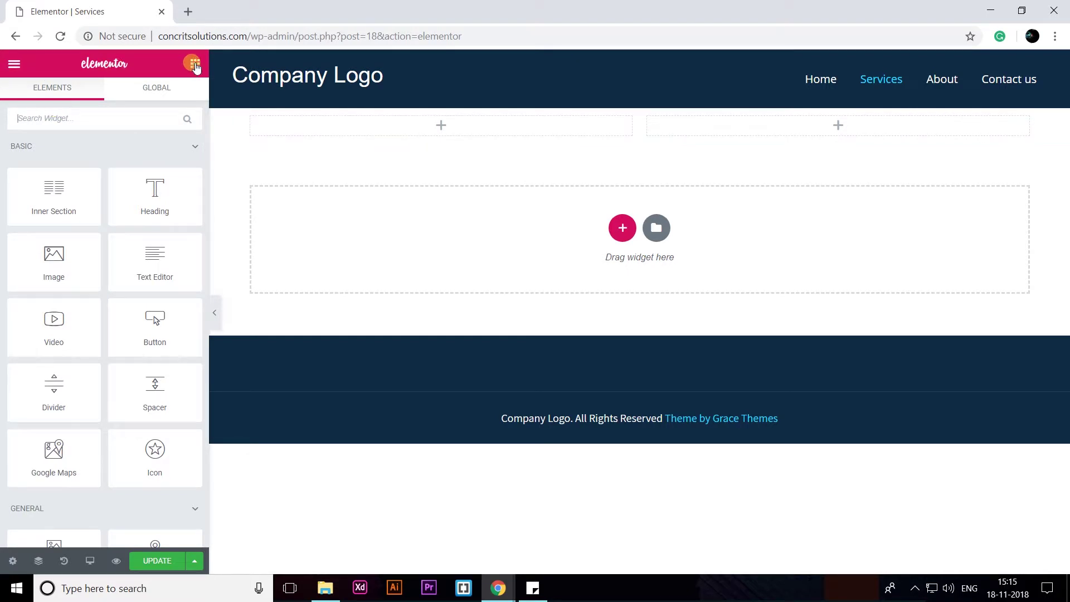
drag(74, 272, 424, 138)
drag(423, 138, 420, 138)
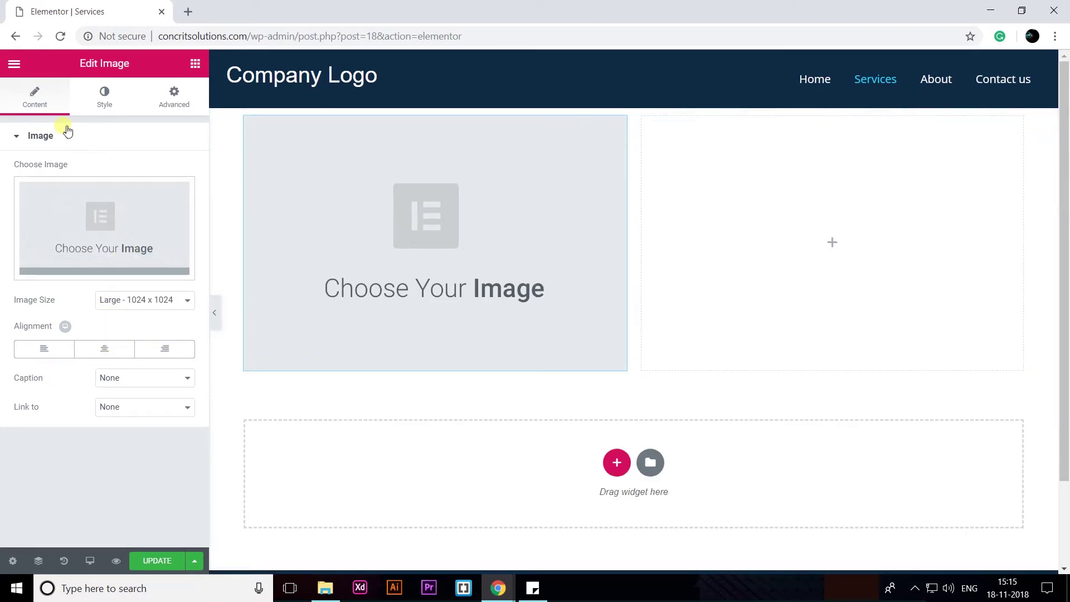
Add a Text Editor widget to the empty right column of the two-column section.
click(742, 203)
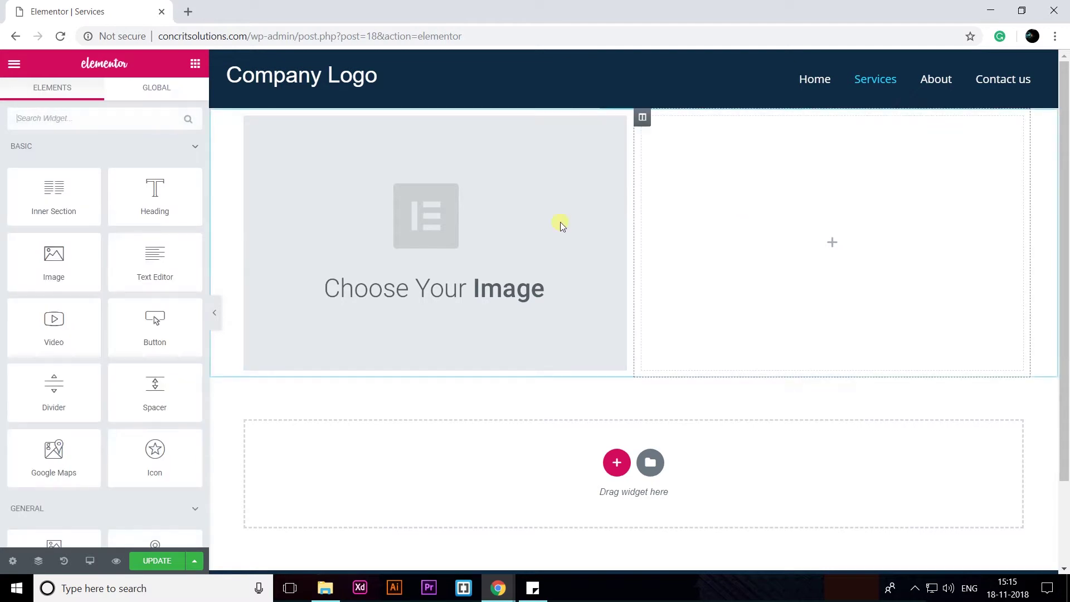
drag(162, 277, 796, 274)
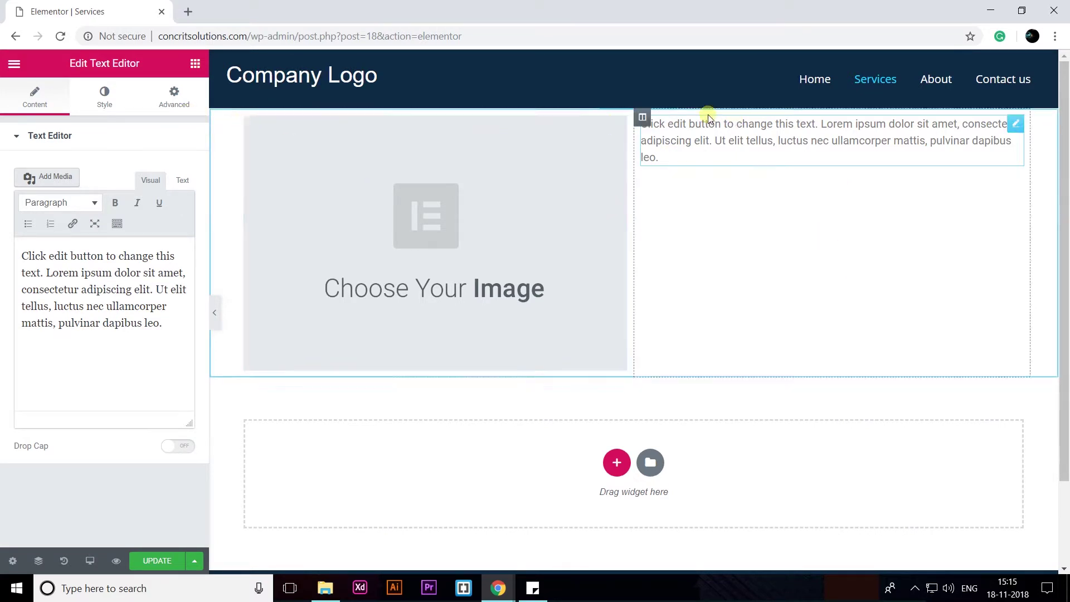
Delete the placeholder image widget and the emptied left column of the section.
right_click(619, 124)
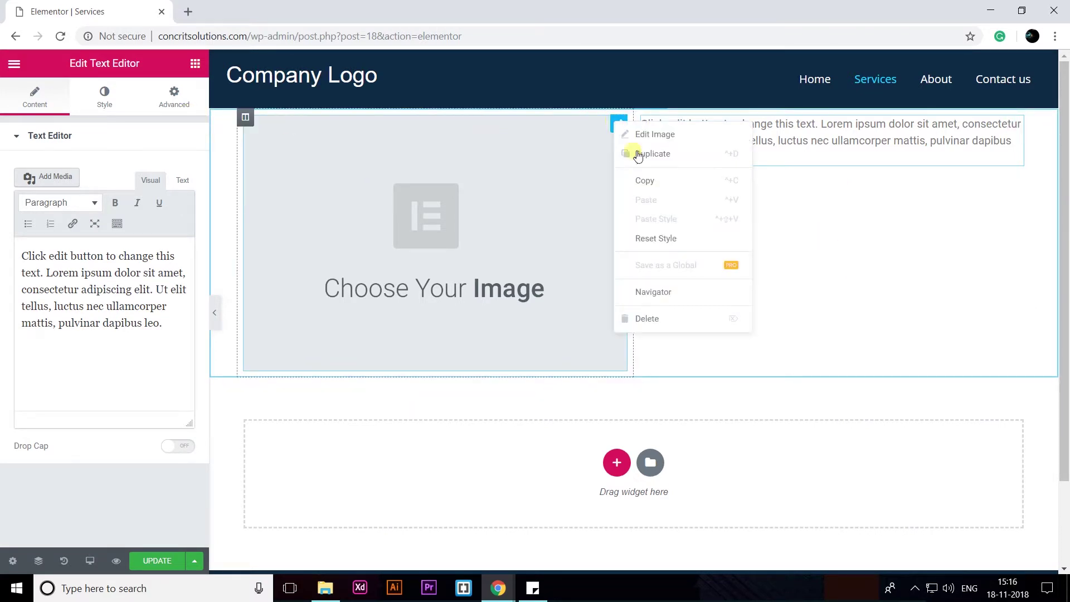
click(652, 318)
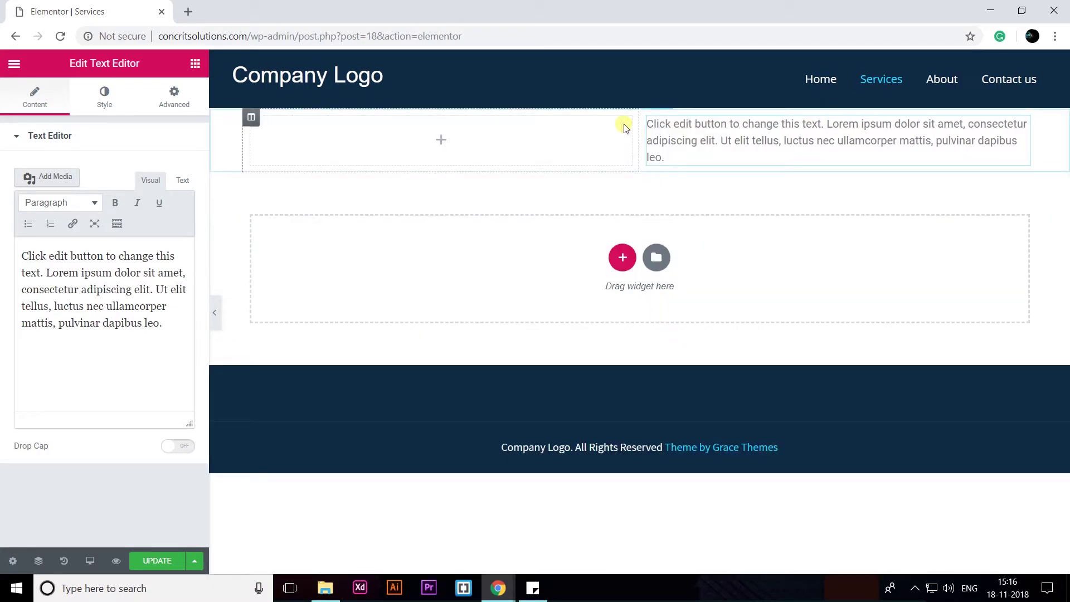
right_click(252, 120)
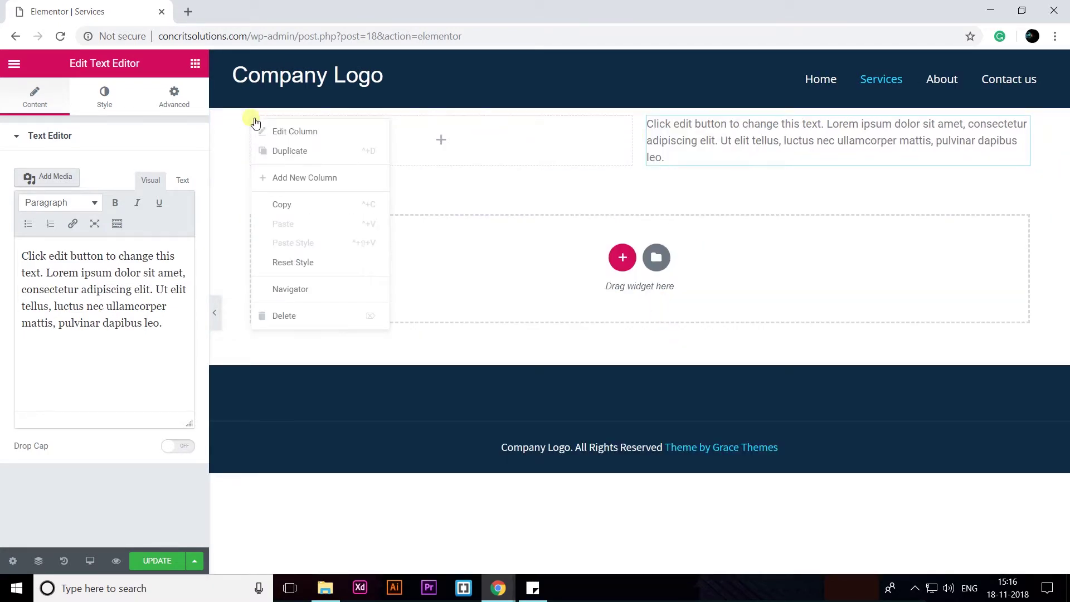
click(293, 310)
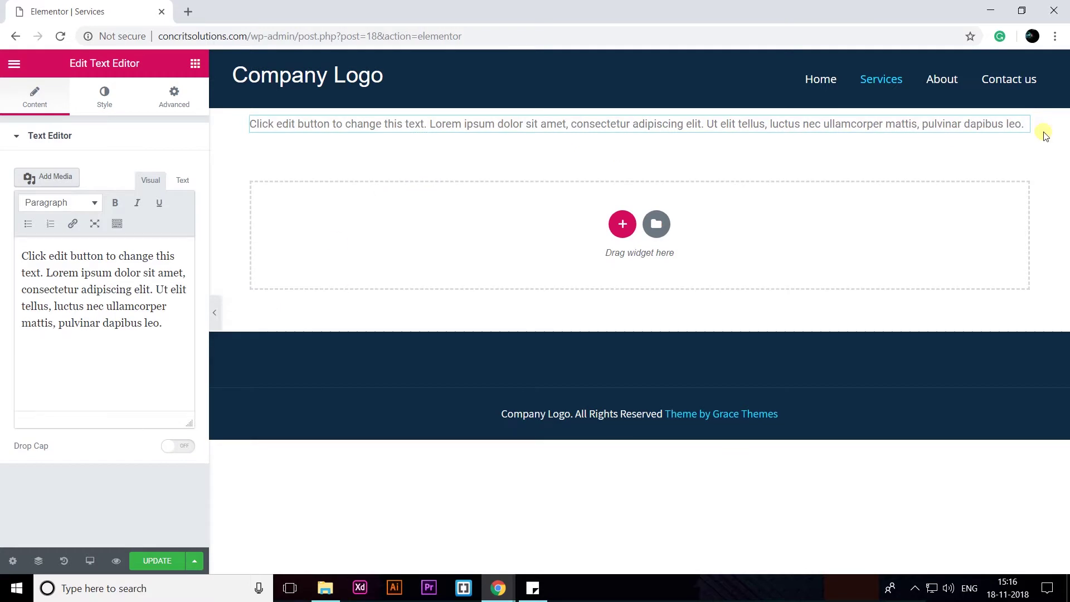
Delete the remaining text widget and the empty section that contained it.
right_click(1023, 129)
click(962, 324)
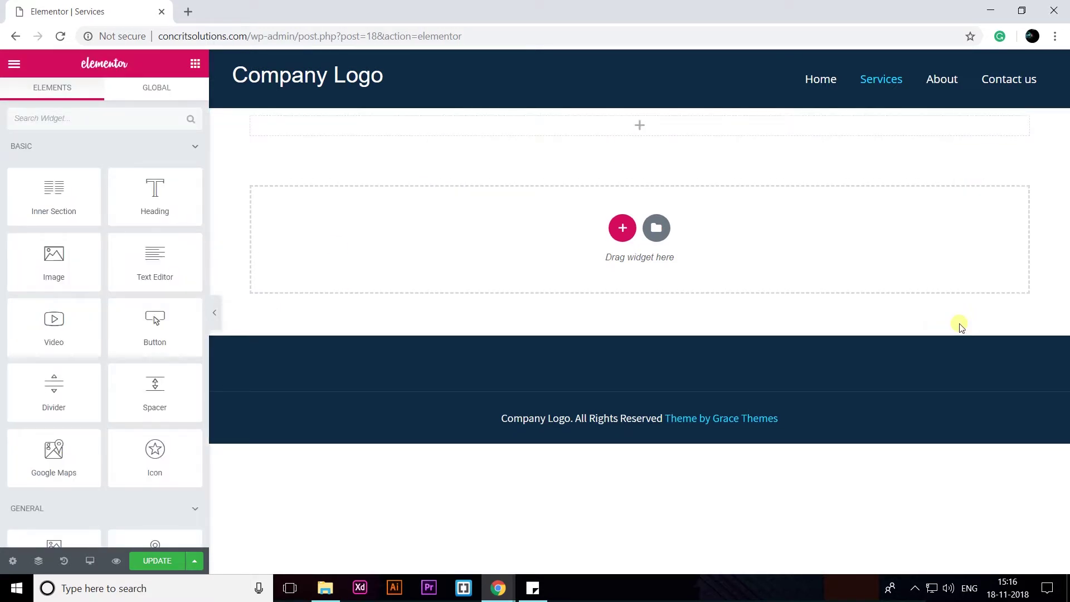
right_click(225, 134)
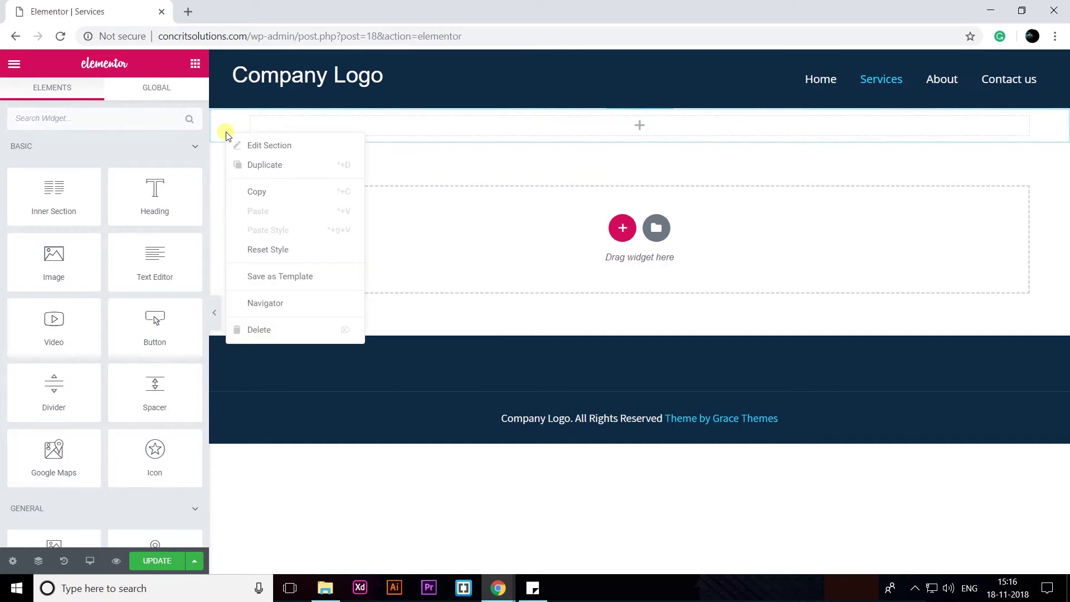
click(291, 328)
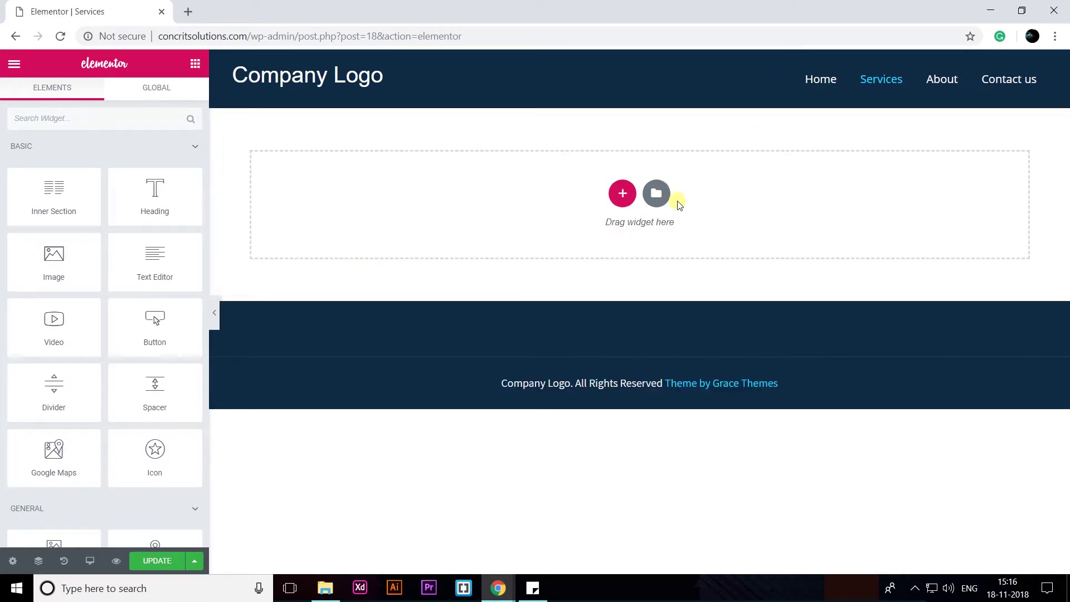
Open the Elementor template library and search its page templates for "SERVICE".
click(656, 193)
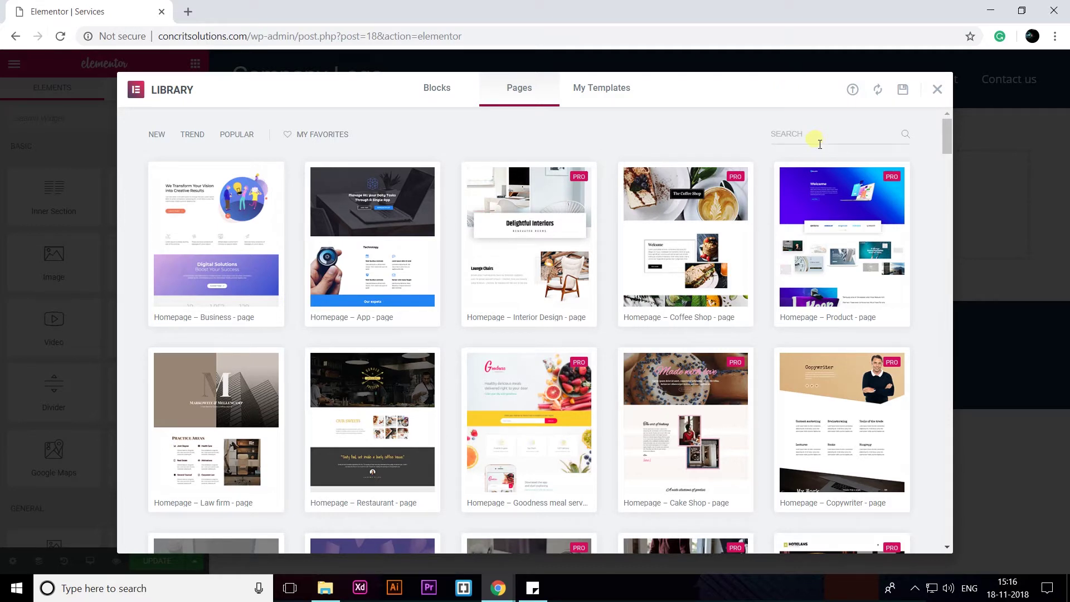
text(SERV)
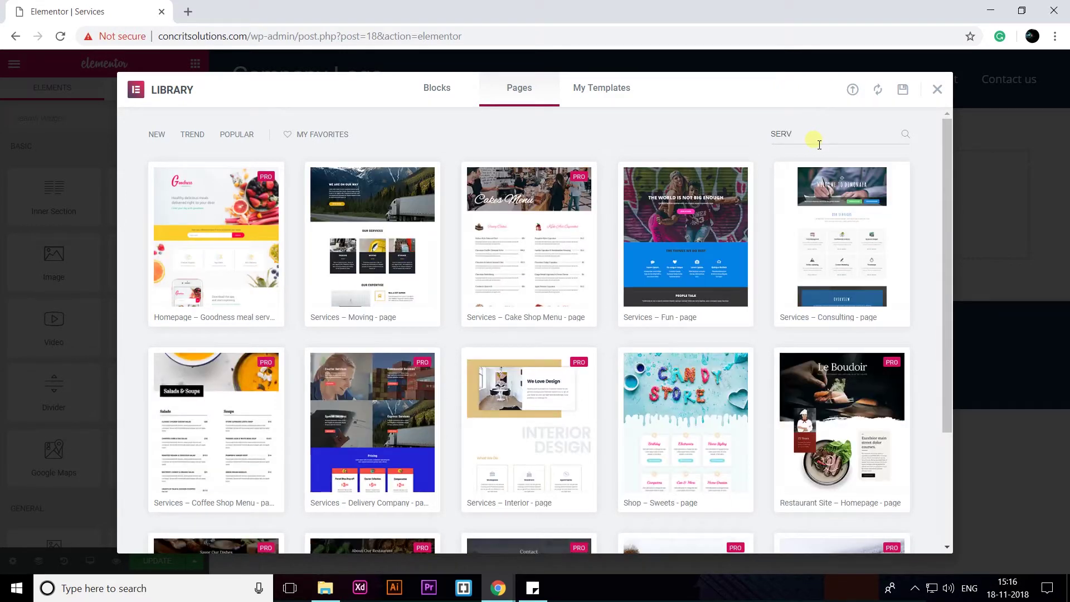
text(ICE)
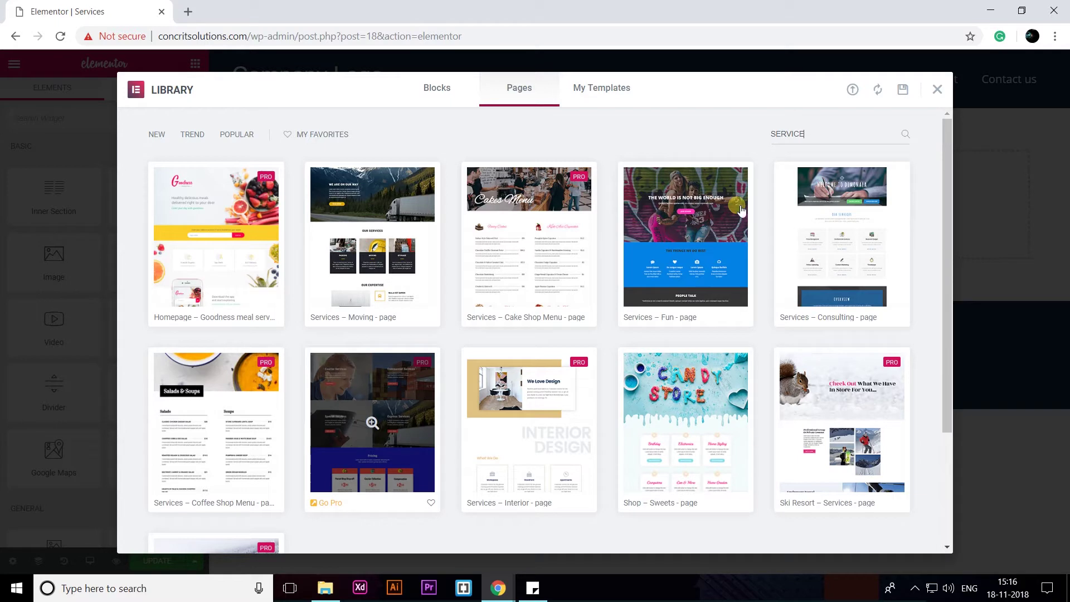
Preview the full Services – Moving page template and insert it into the Services page.
click(388, 240)
scroll(636, 387, down, 5)
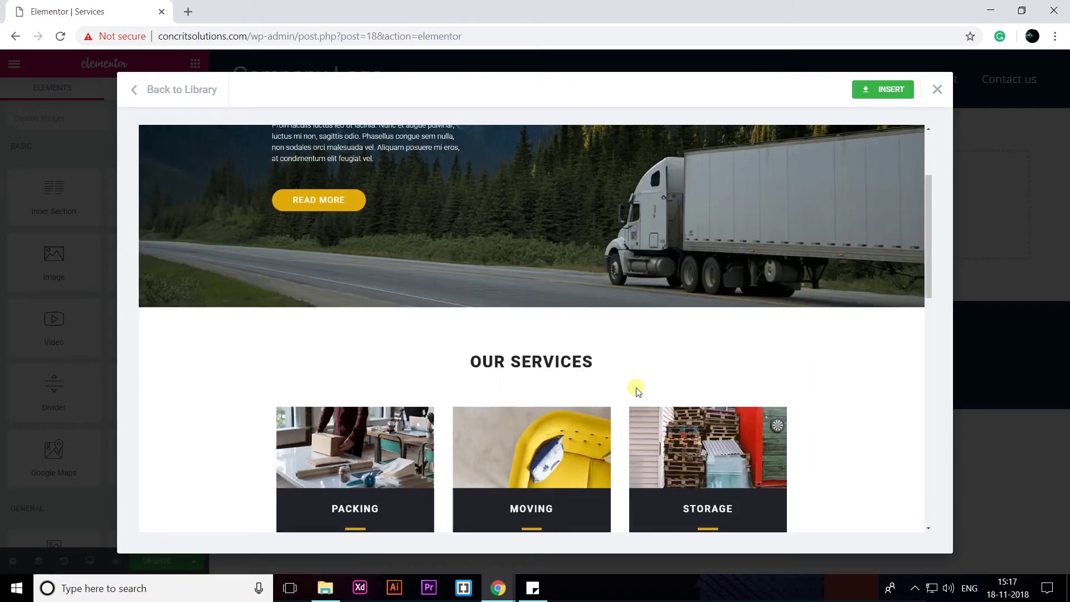
scroll(637, 386, down, 2)
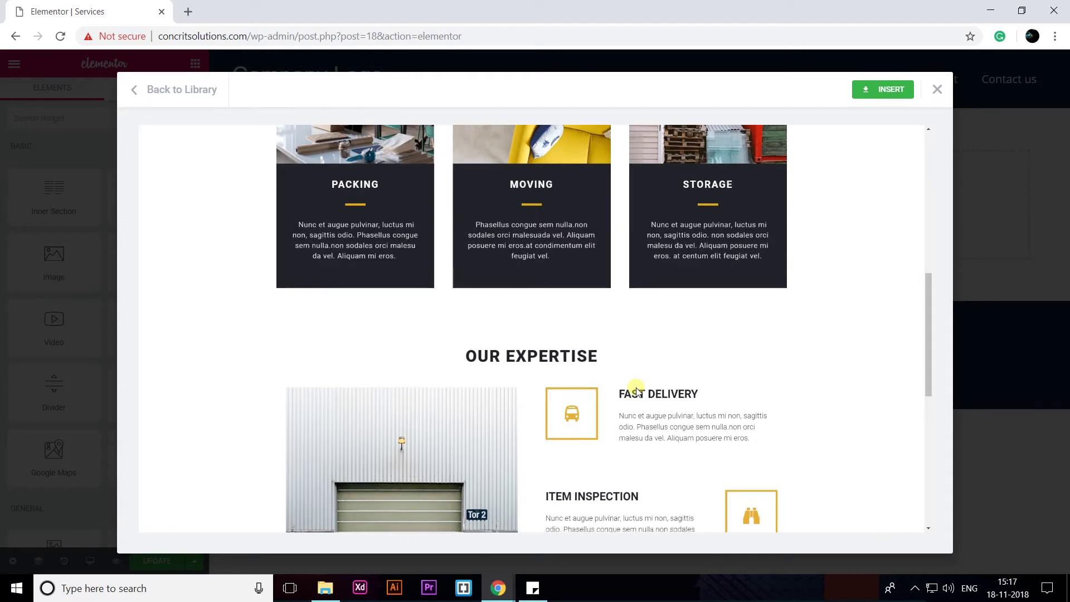
scroll(636, 386, down, 3)
scroll(637, 389, down, 3)
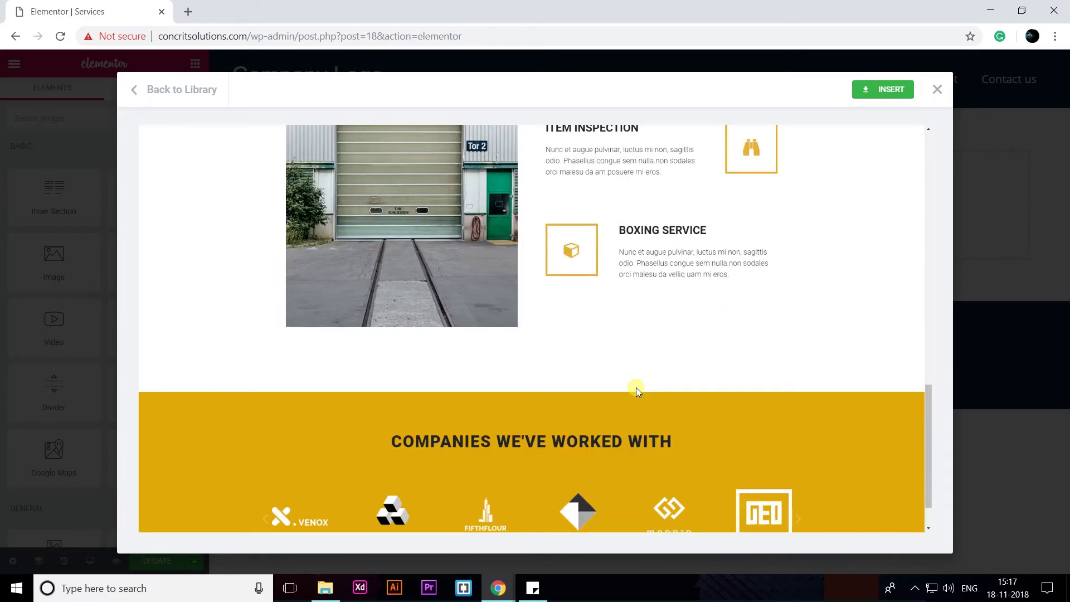
scroll(636, 387, down, 1)
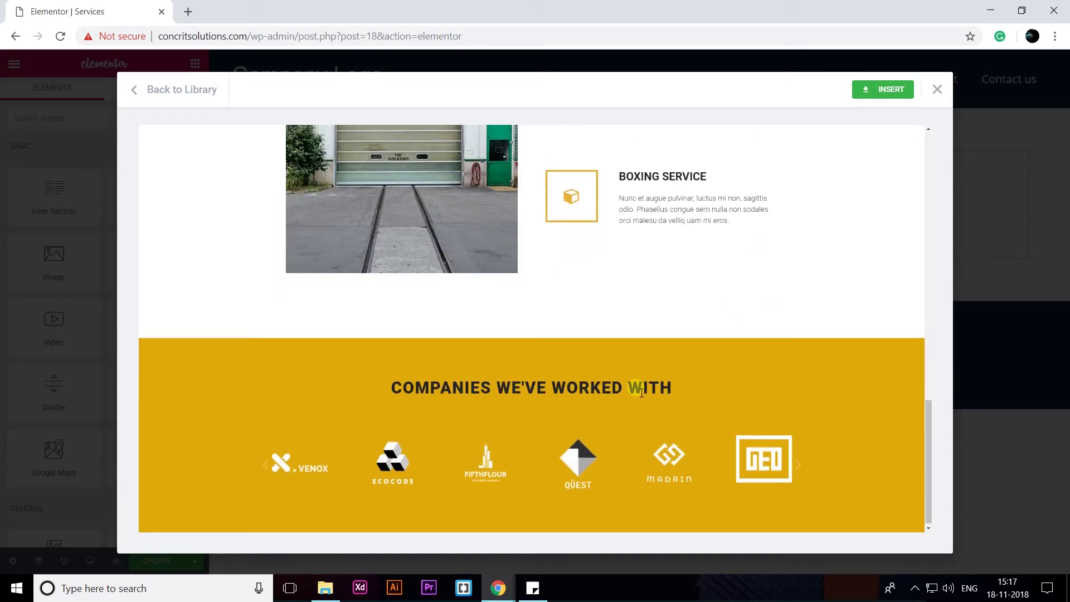
scroll(843, 225, up, 7)
click(890, 90)
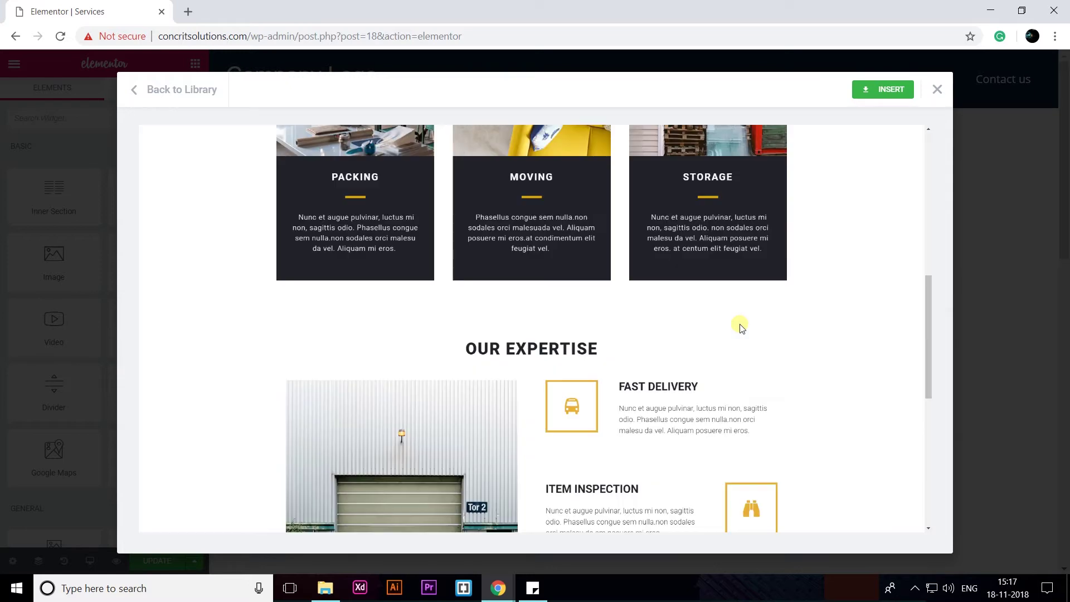
key(Escape)
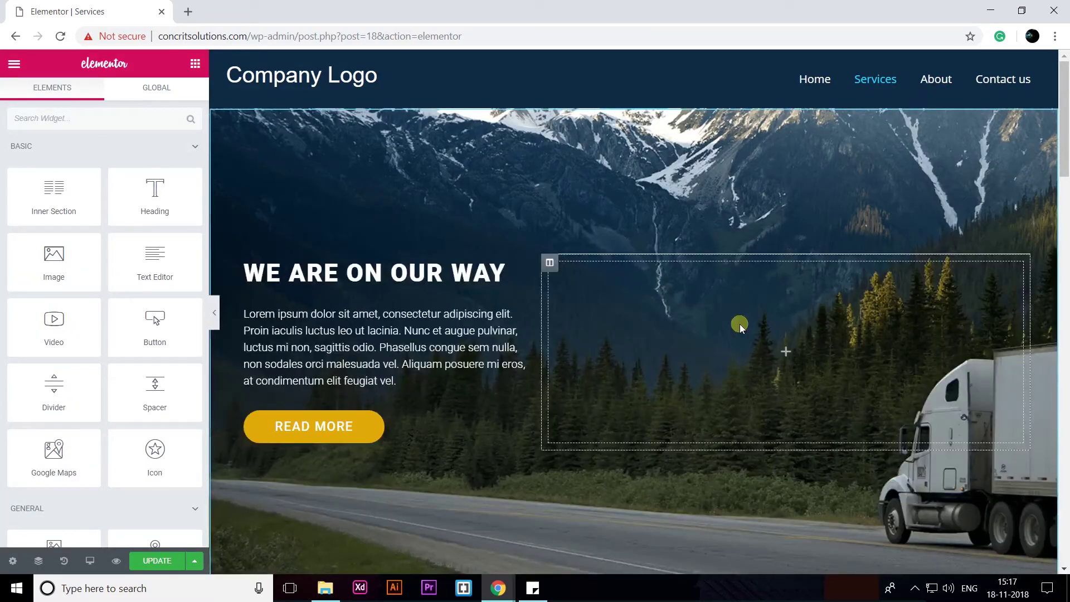
Look through the inserted template from hero section to company logos, and update the Services page.
scroll(509, 496, down, 3)
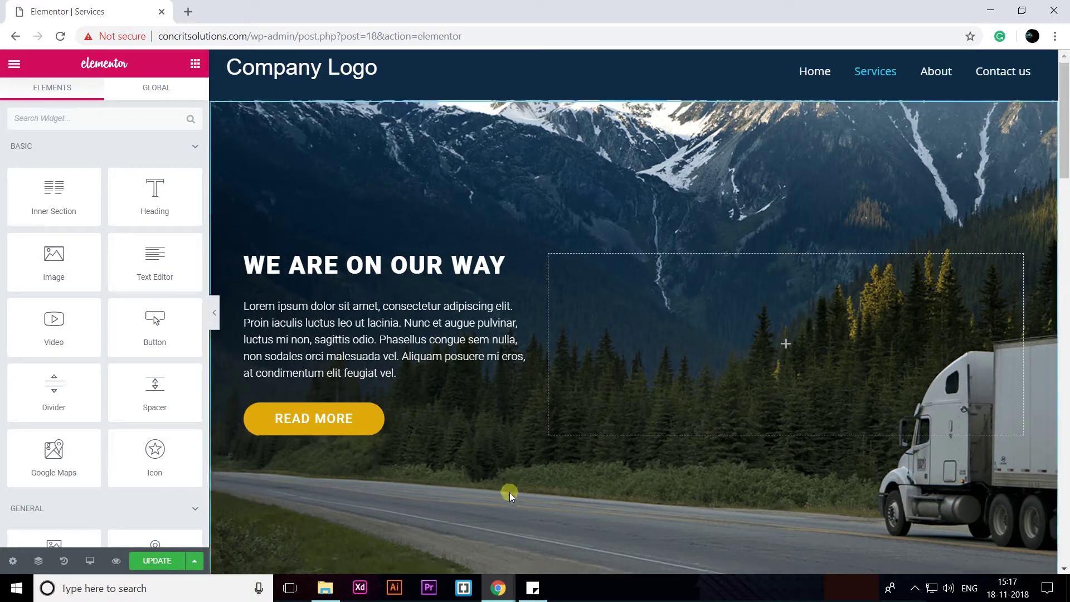
scroll(546, 423, down, 4)
scroll(546, 423, down, 7)
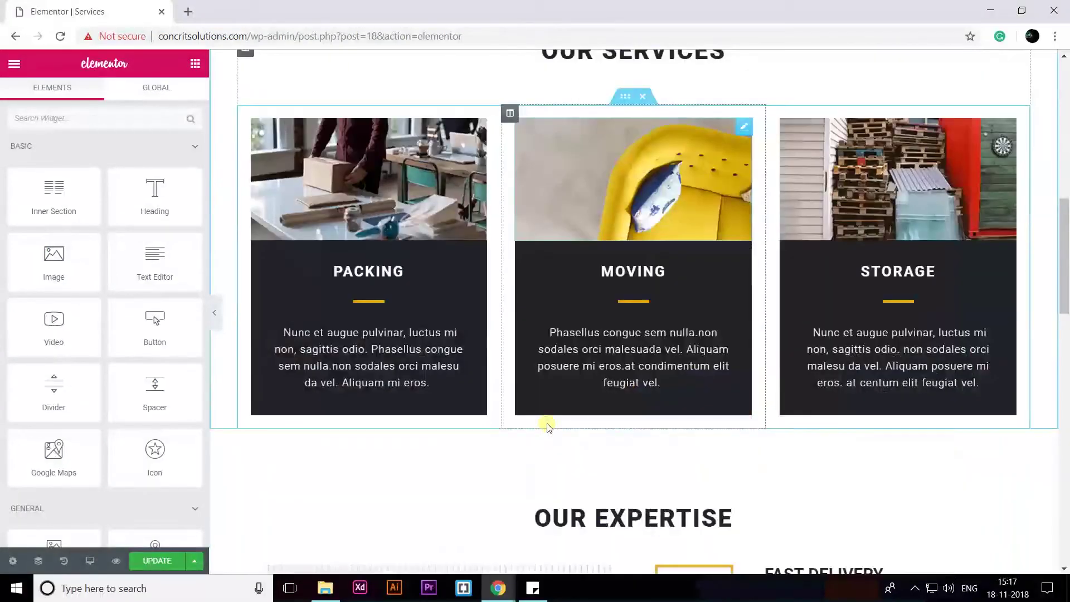
scroll(547, 423, down, 18)
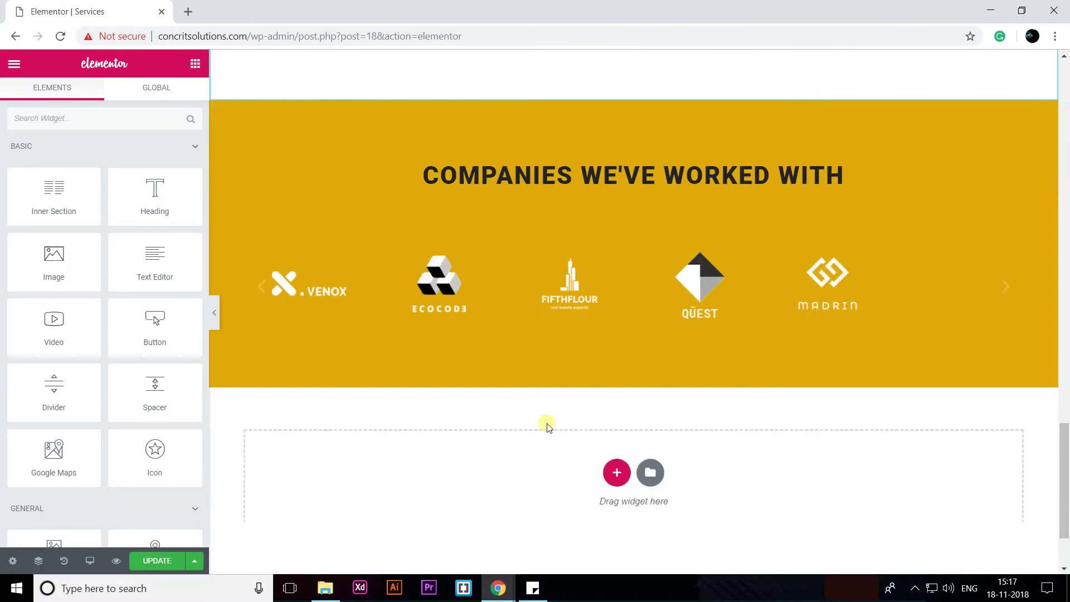
scroll(560, 427, up, 20)
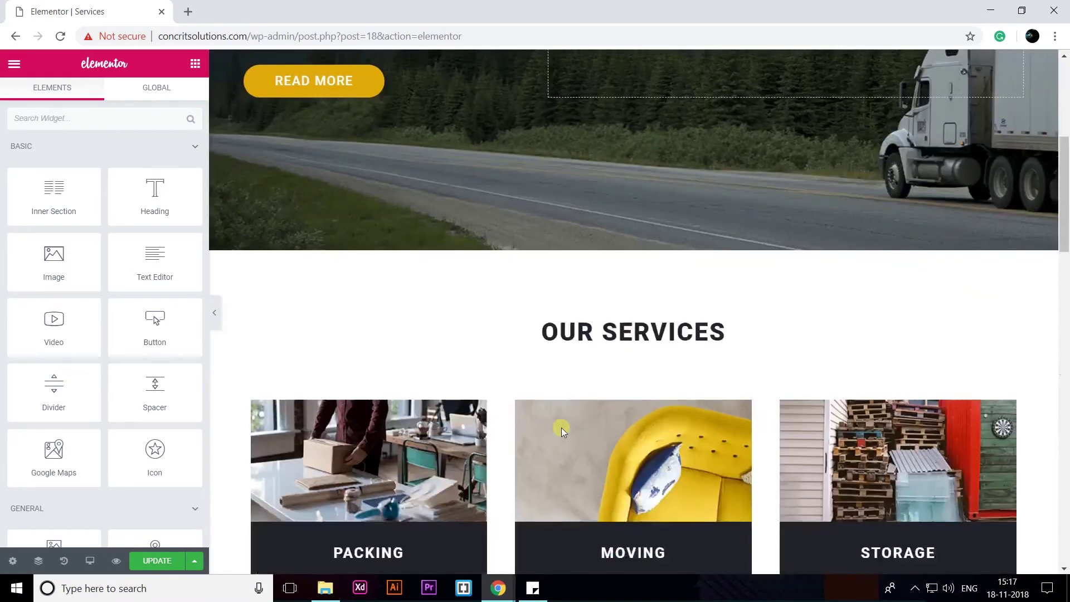
scroll(560, 427, up, 6)
click(159, 561)
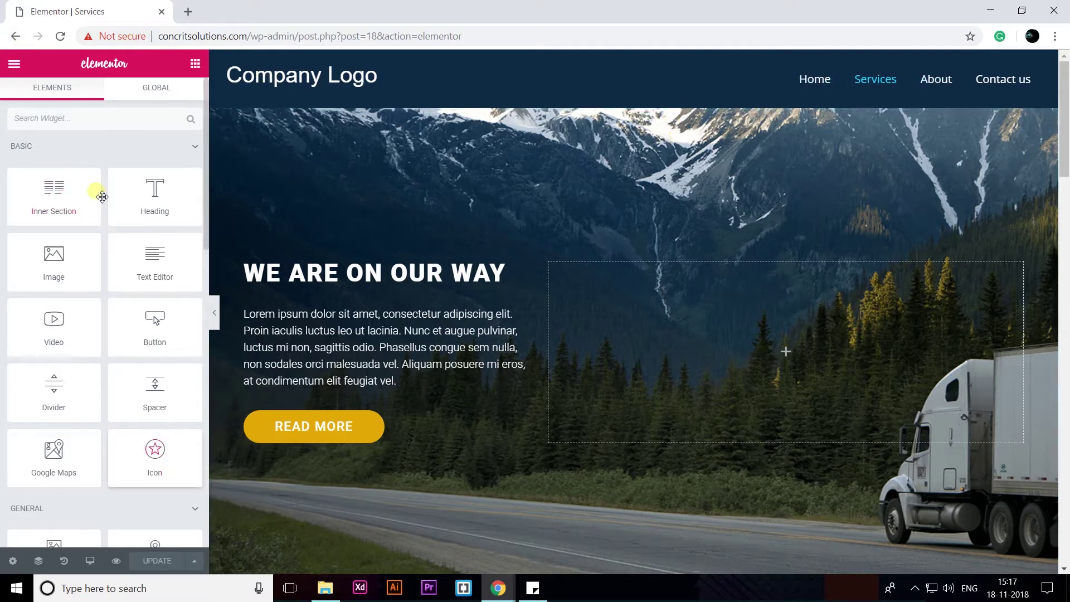
Return to the WordPress page list, open the About page, set its template to Elementor Full Width, and update it.
click(12, 37)
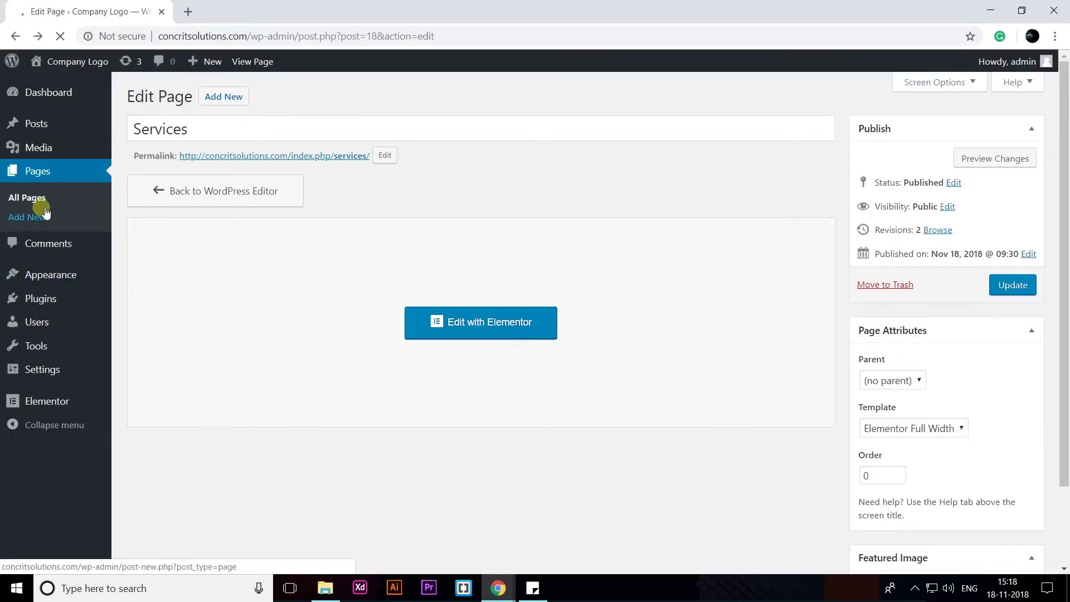
click(38, 200)
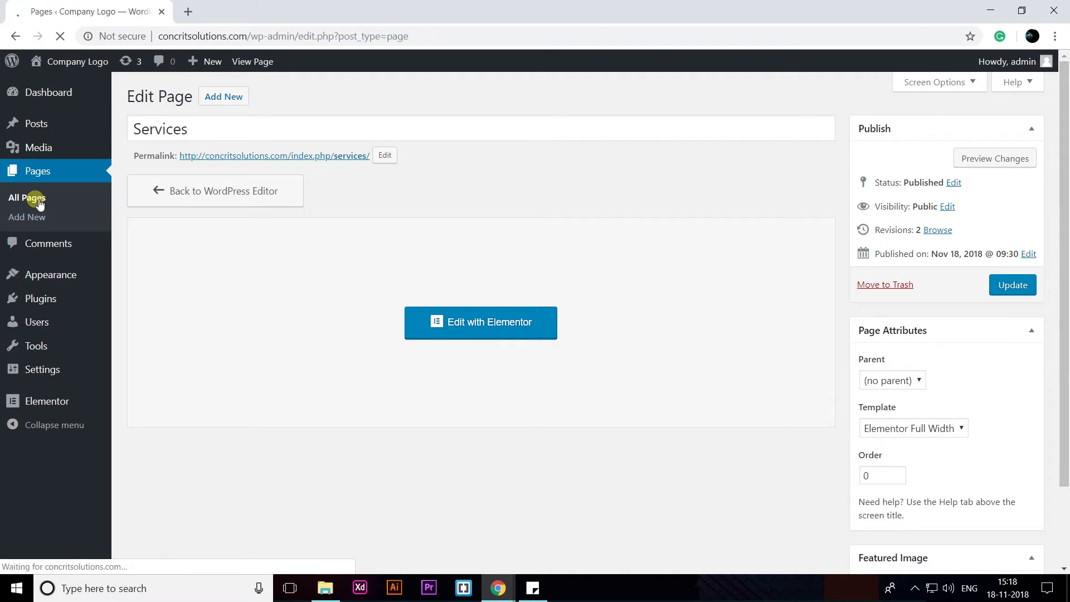
click(168, 211)
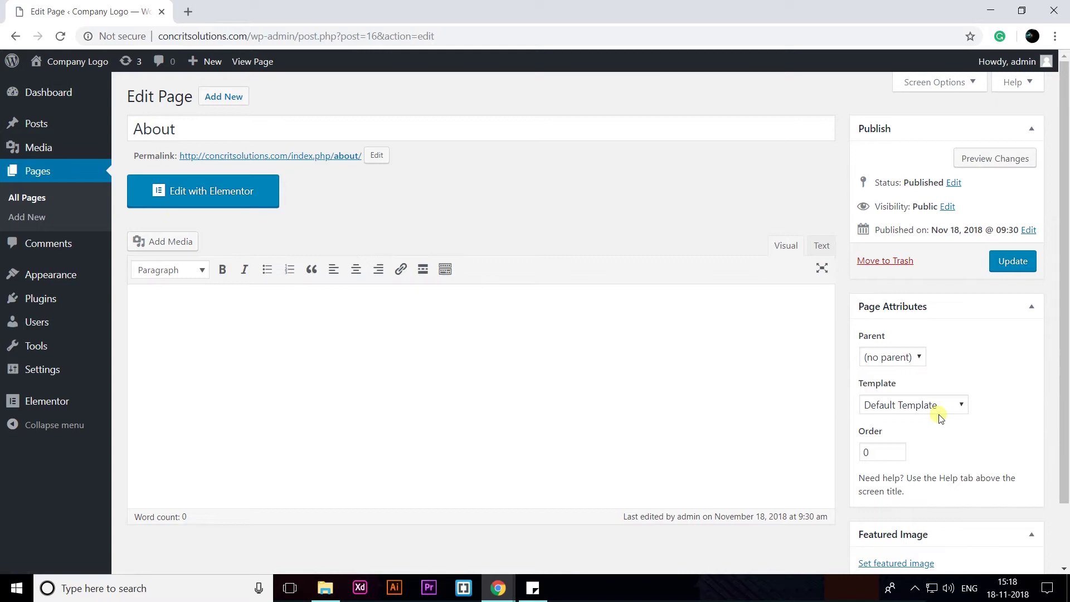
click(941, 415)
click(933, 449)
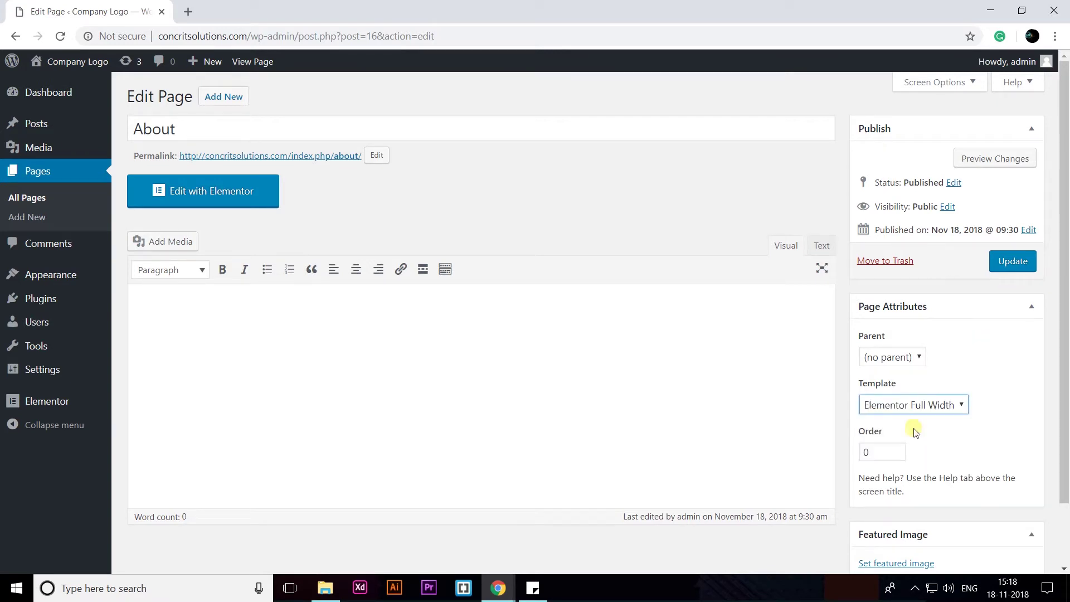
click(1024, 259)
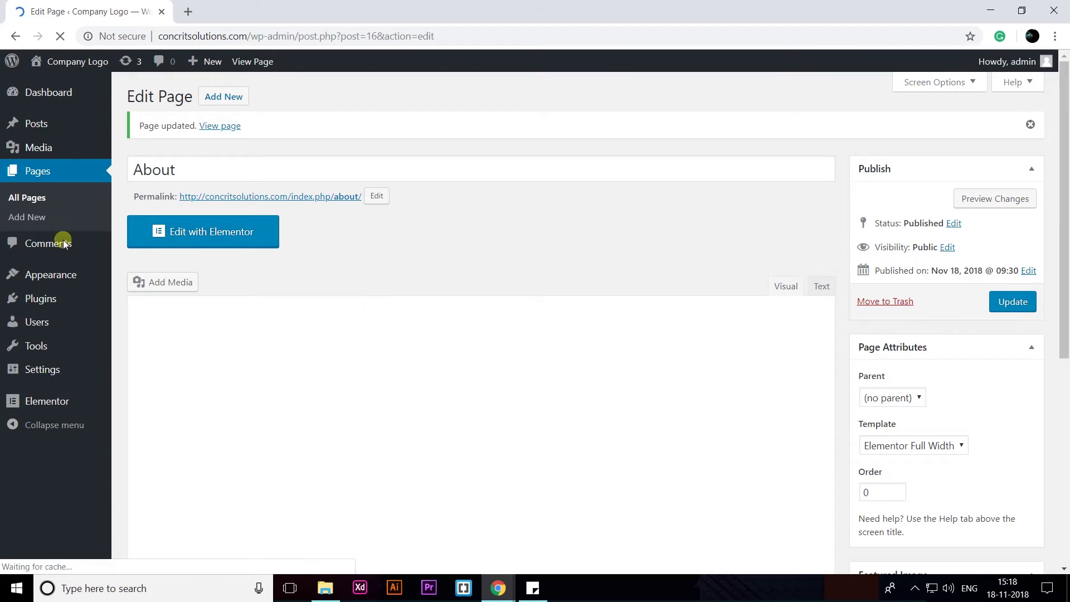
Edit the About page with Elementor, search the template library for "ABOU" and insert the About – Startup page template.
click(220, 231)
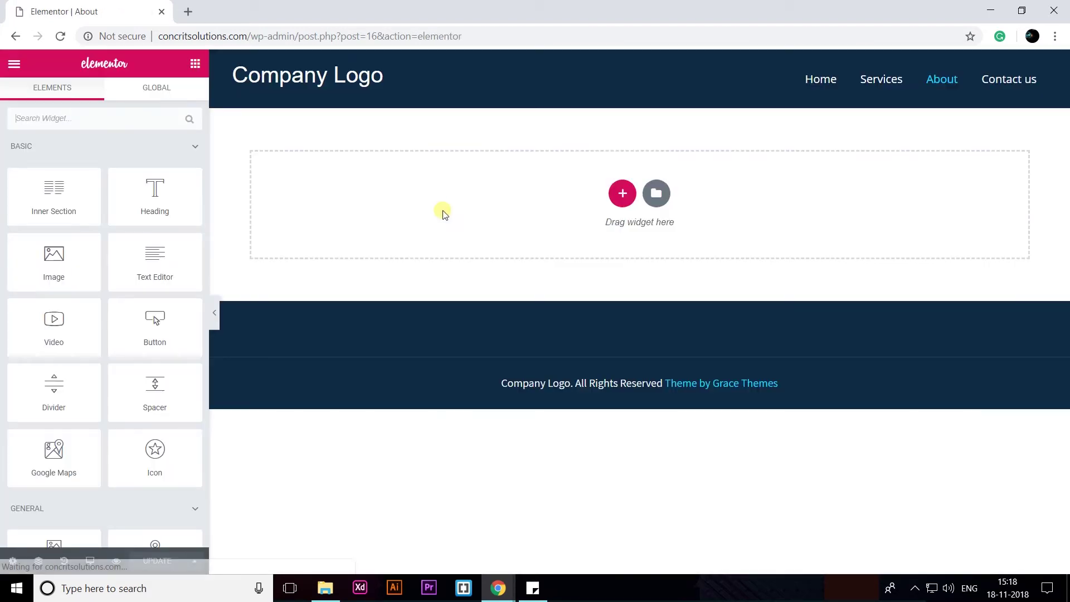
click(656, 193)
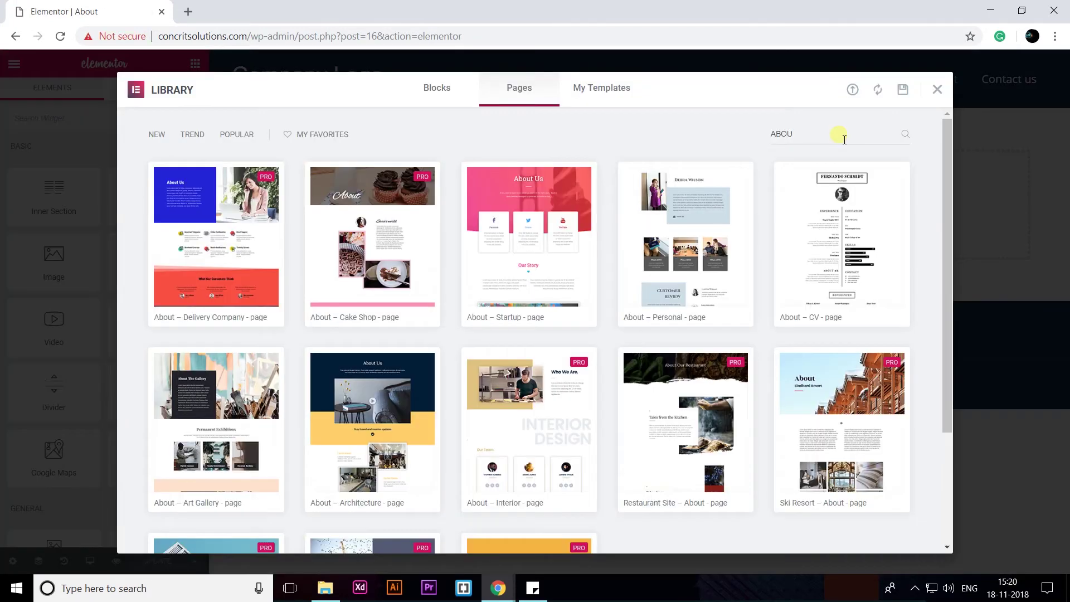
click(517, 202)
click(890, 92)
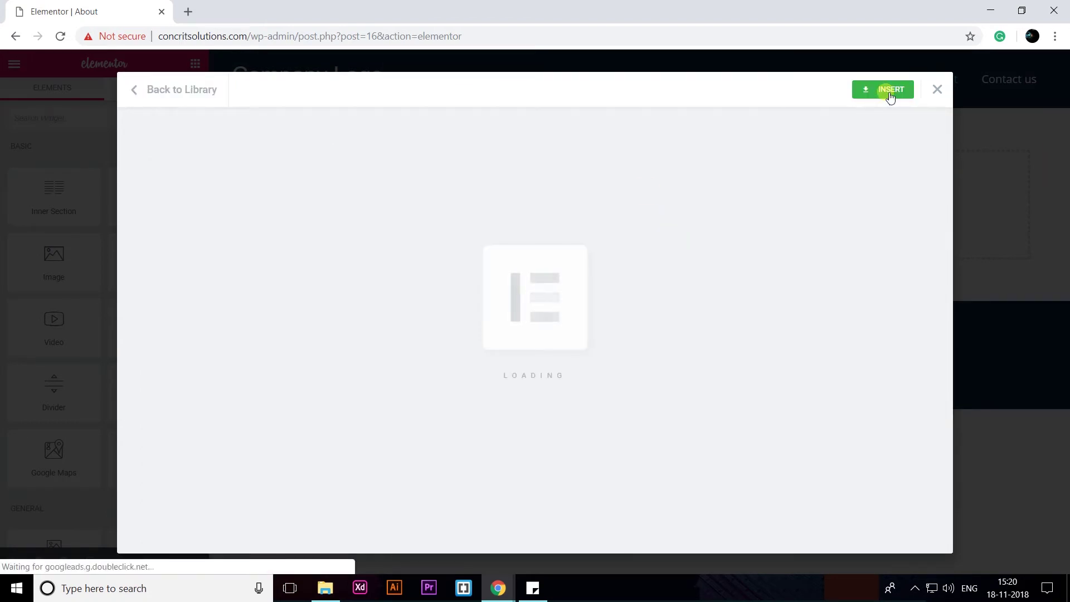
scroll(991, 287, down, 20)
scroll(1061, 295, up, 8)
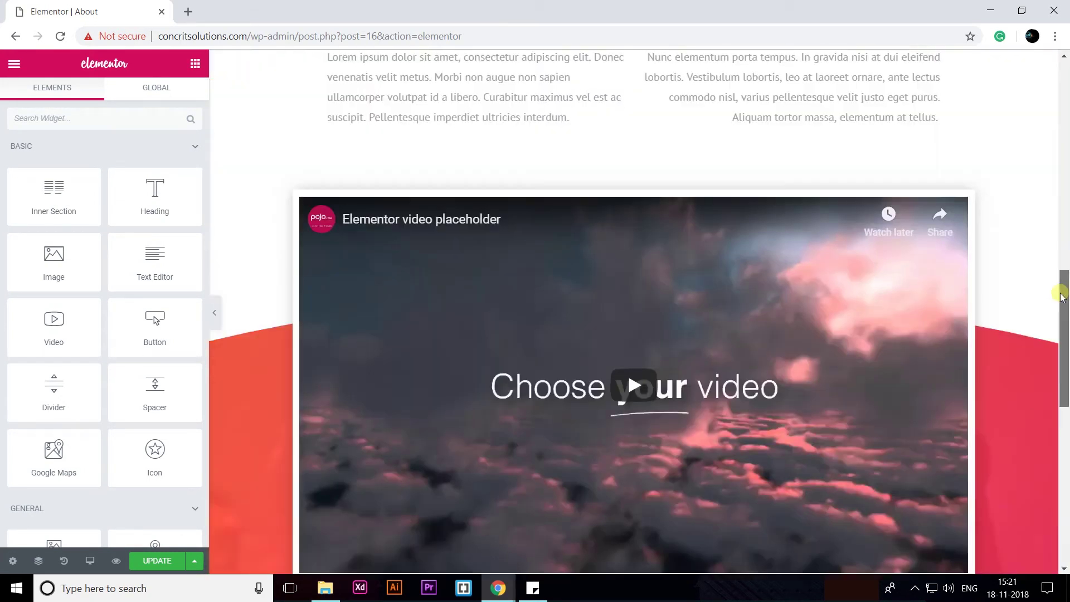
scroll(1062, 296, up, 15)
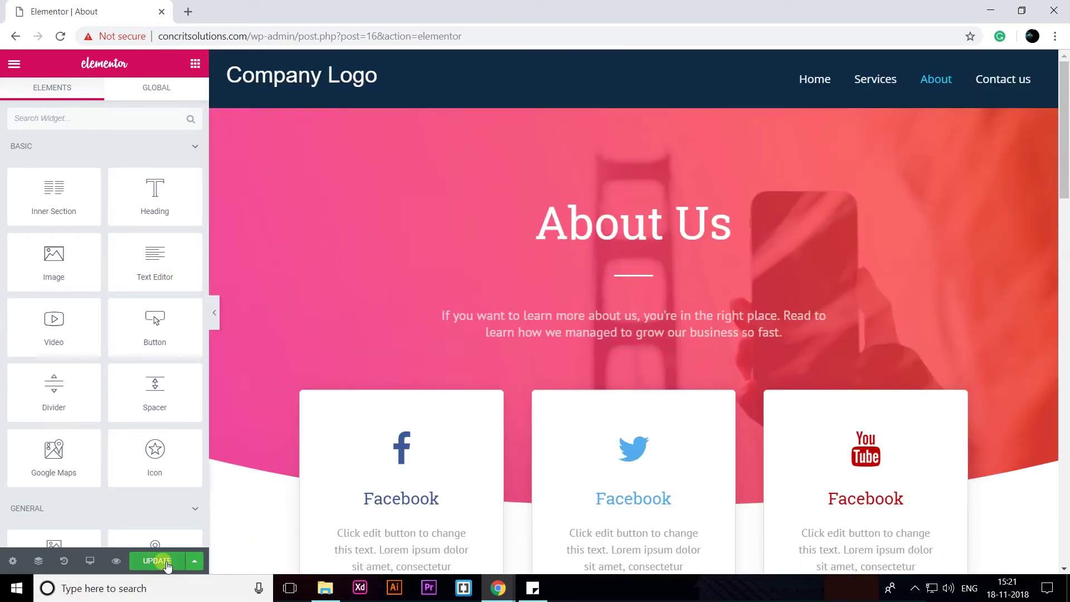
Edit the About Us hero section and set its background overlay gradient to green #61ce70 with second color blue #4054b2.
right_click(307, 129)
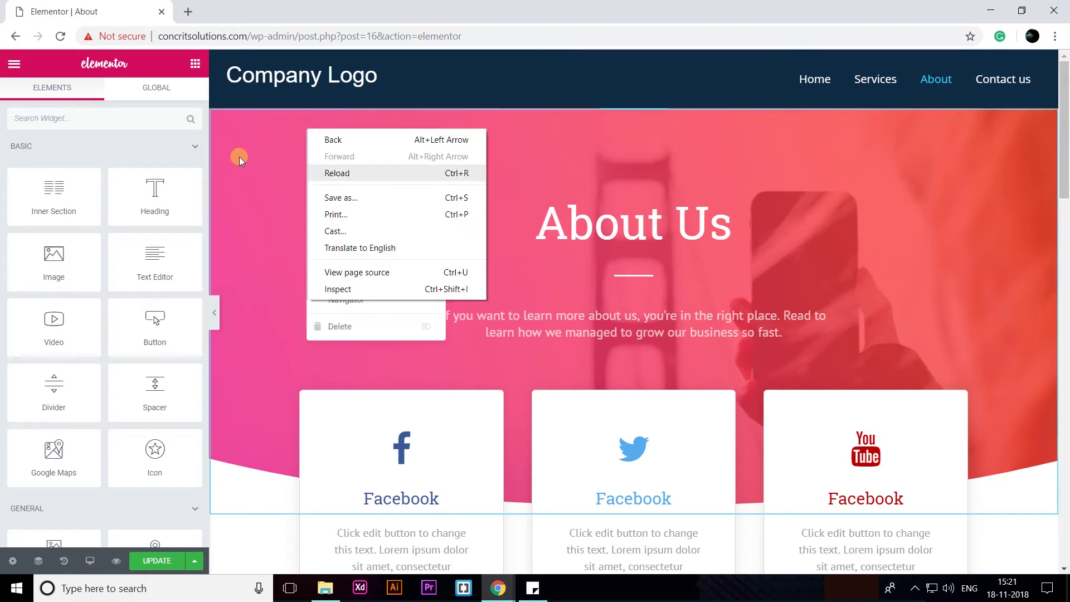
right_click(253, 146)
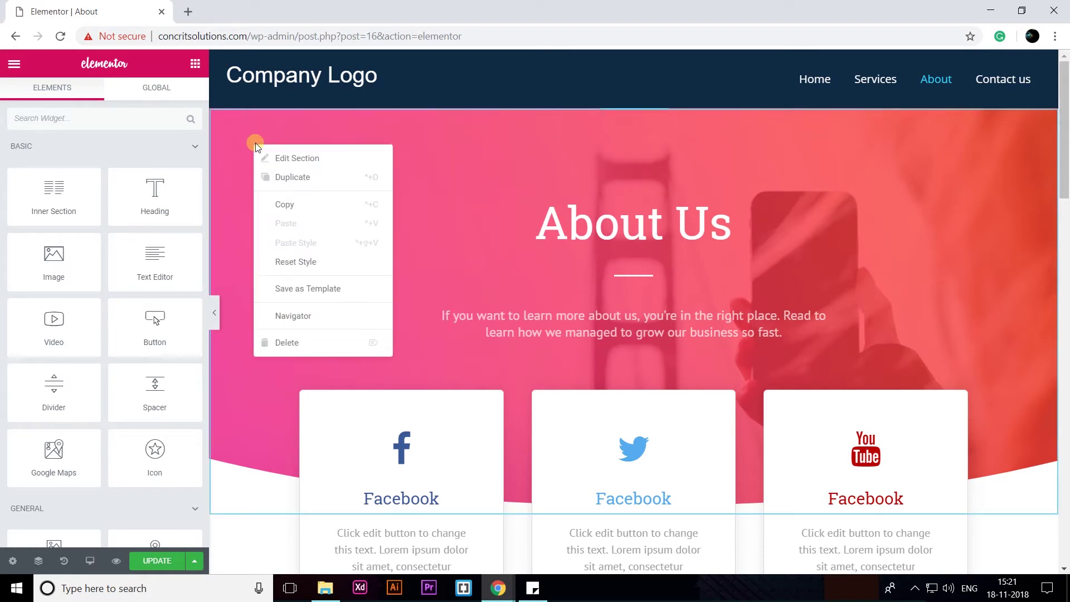
click(293, 160)
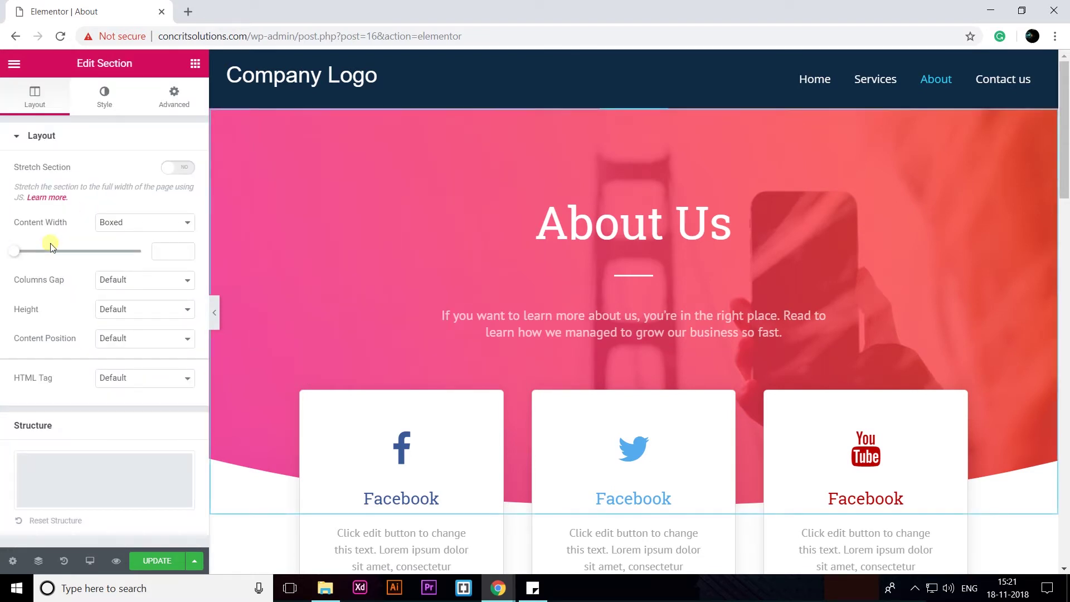
click(104, 95)
scroll(78, 427, down, 2)
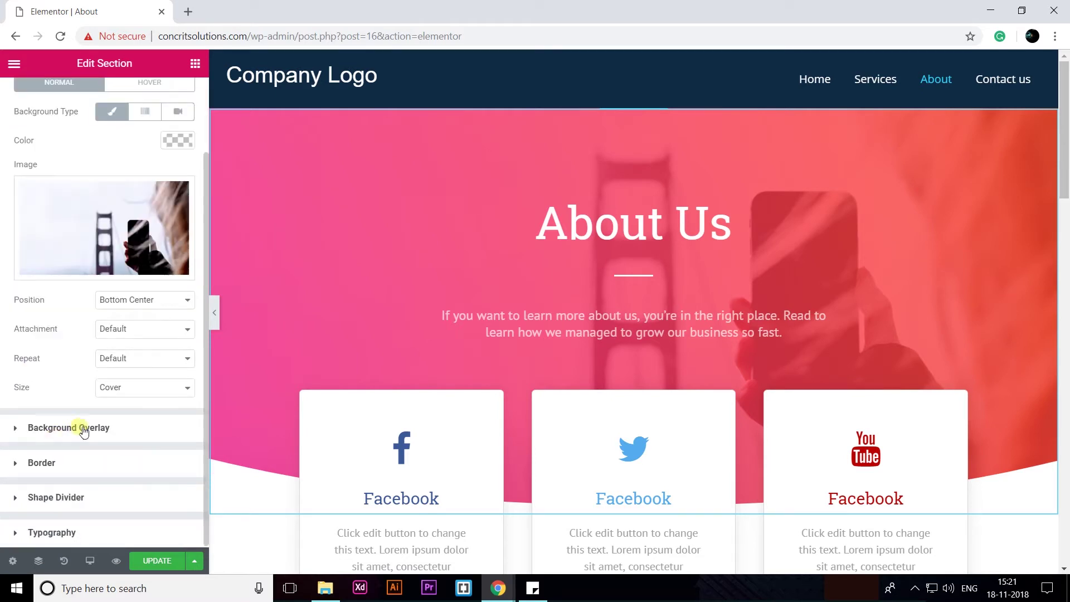
click(123, 428)
click(182, 263)
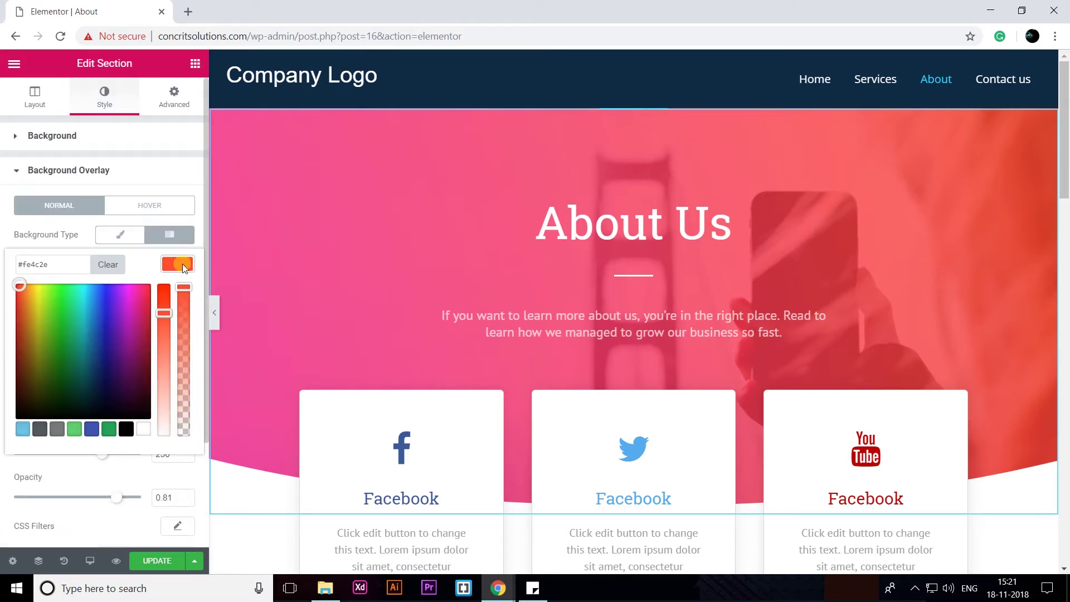
click(76, 429)
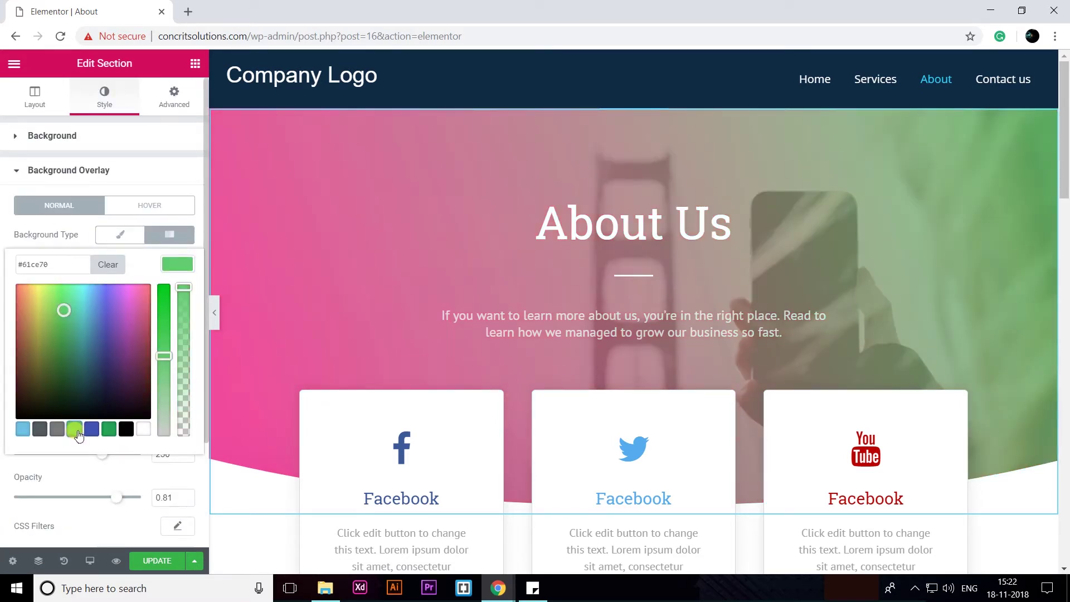
click(167, 480)
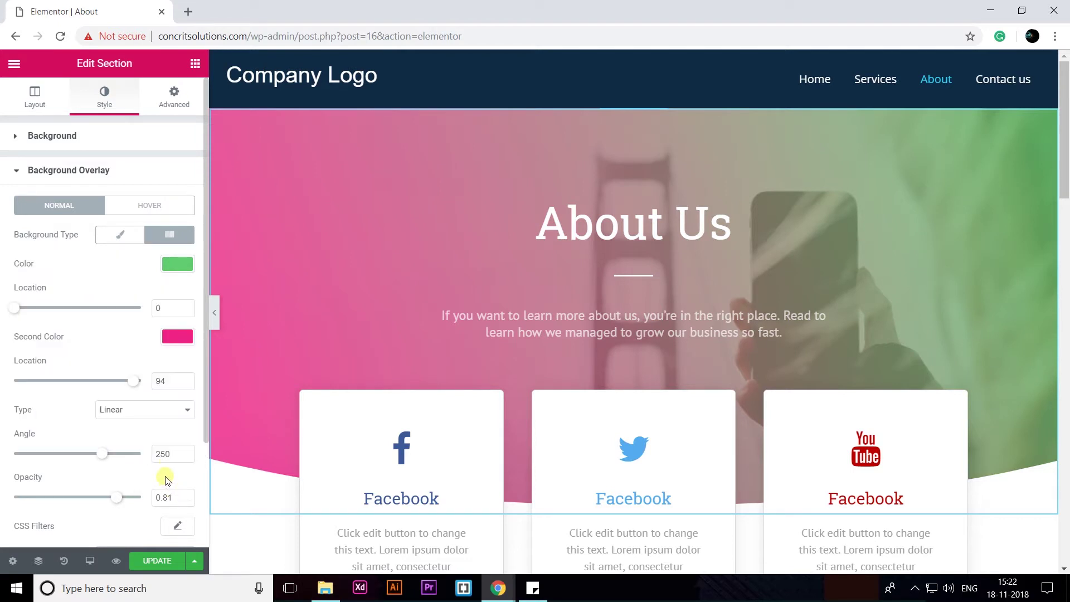
click(182, 338)
click(92, 503)
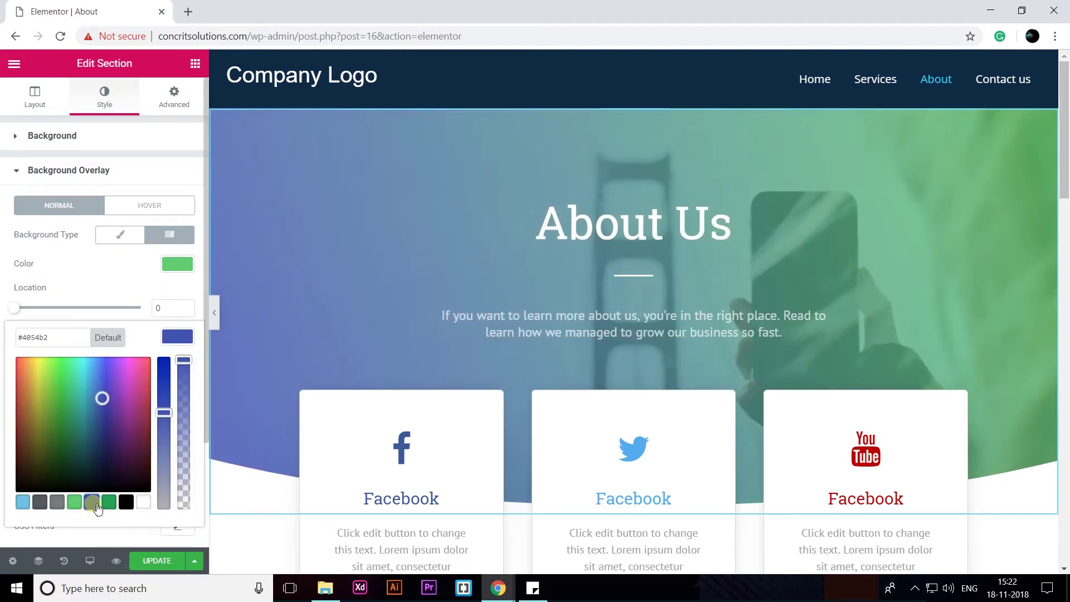
Try light blue #6ec1e4 as the hero overlay's second color, and restore #4054b2.
click(172, 263)
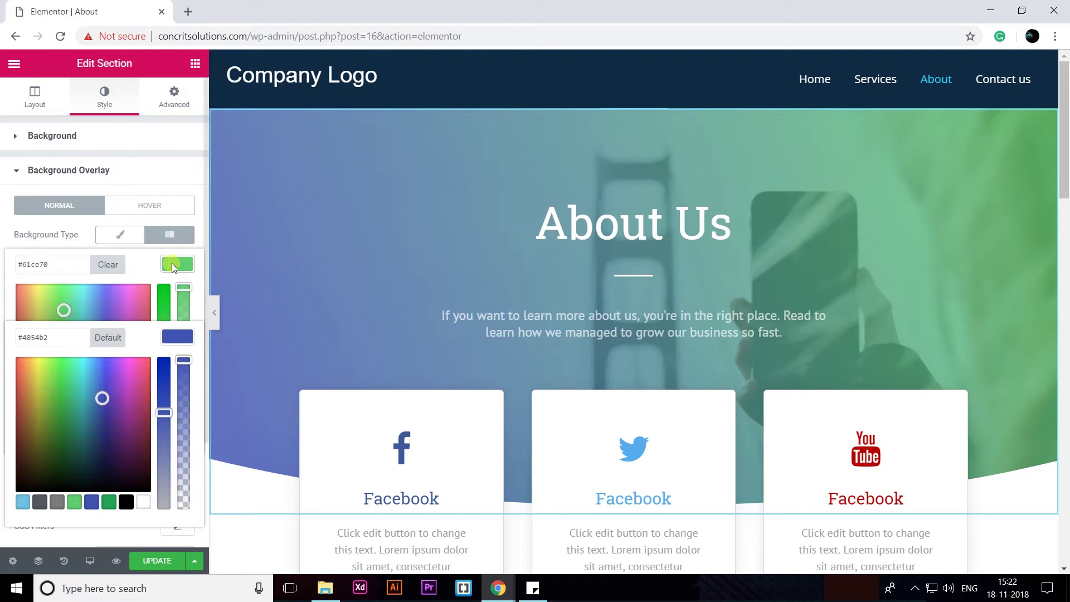
click(23, 503)
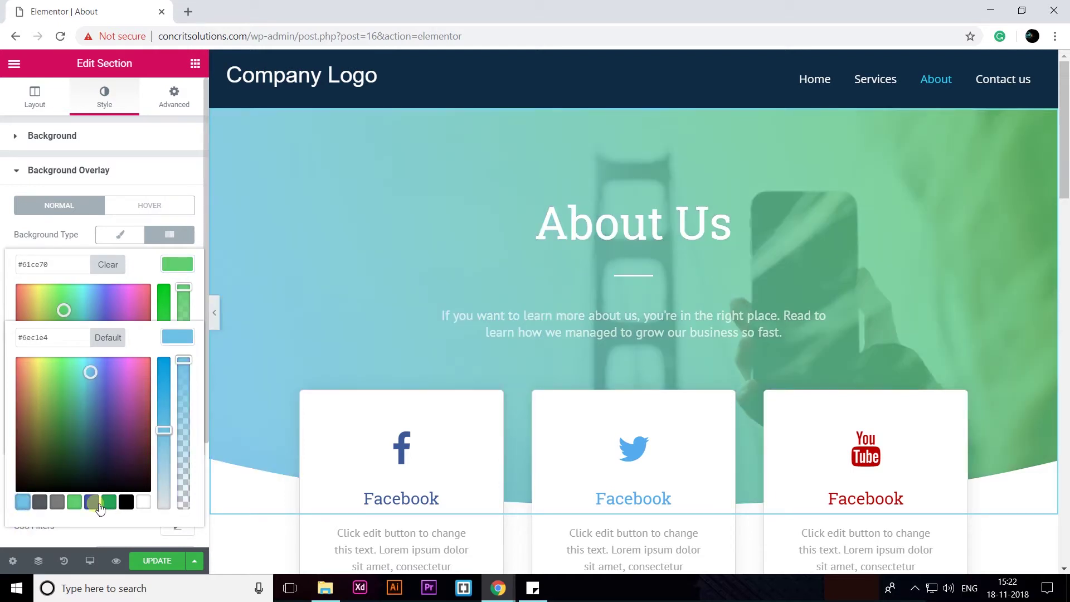
click(92, 503)
click(175, 266)
click(176, 266)
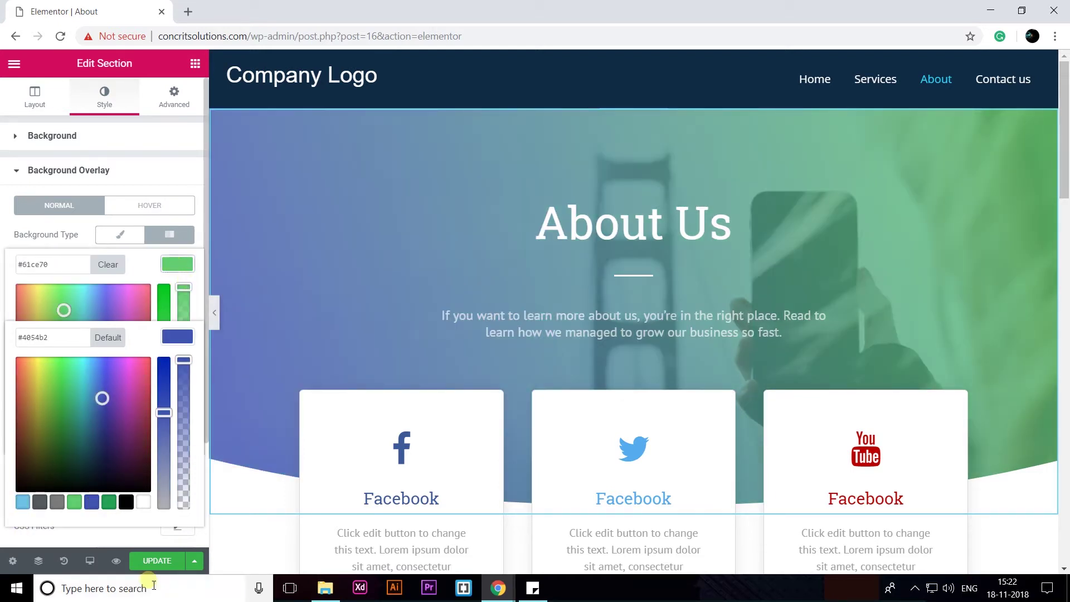
click(156, 506)
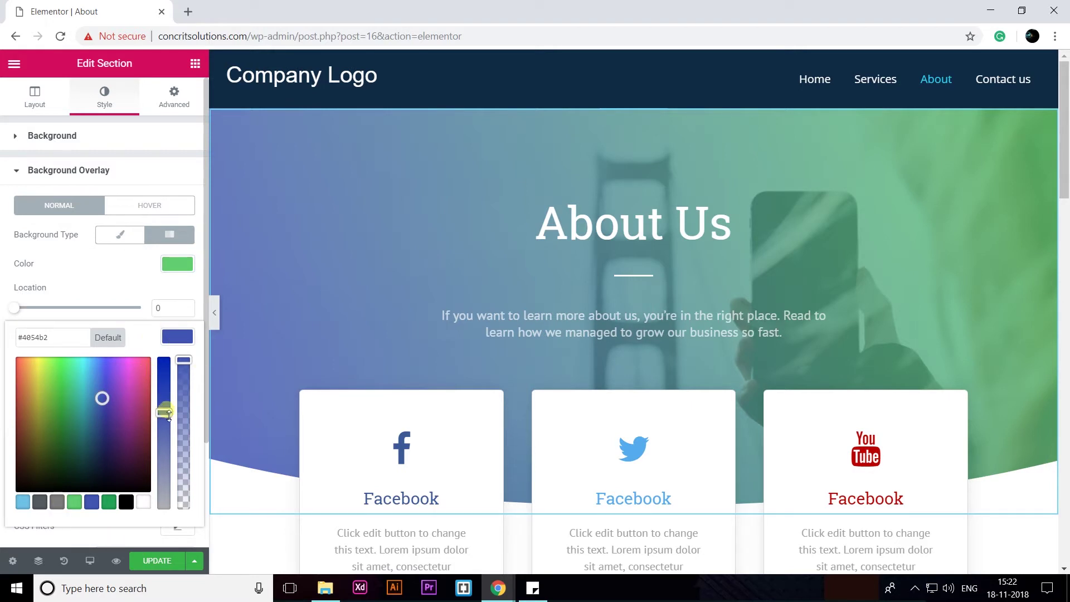
Set the first gradient color of the hero section's background overlay to light blue #6ec1e4.
scroll(168, 415, down, 2)
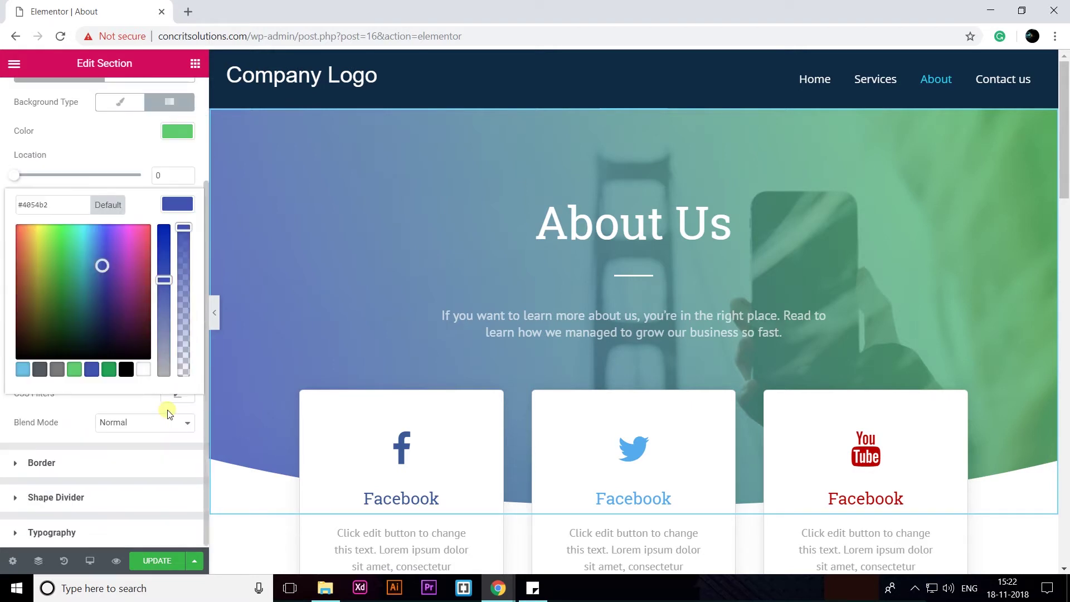
click(184, 205)
scroll(173, 262, up, 2)
click(174, 262)
click(23, 429)
Edit the section behind the video and set its background overlay's first gradient color to light blue #6ec1e4.
scroll(370, 418, down, 10)
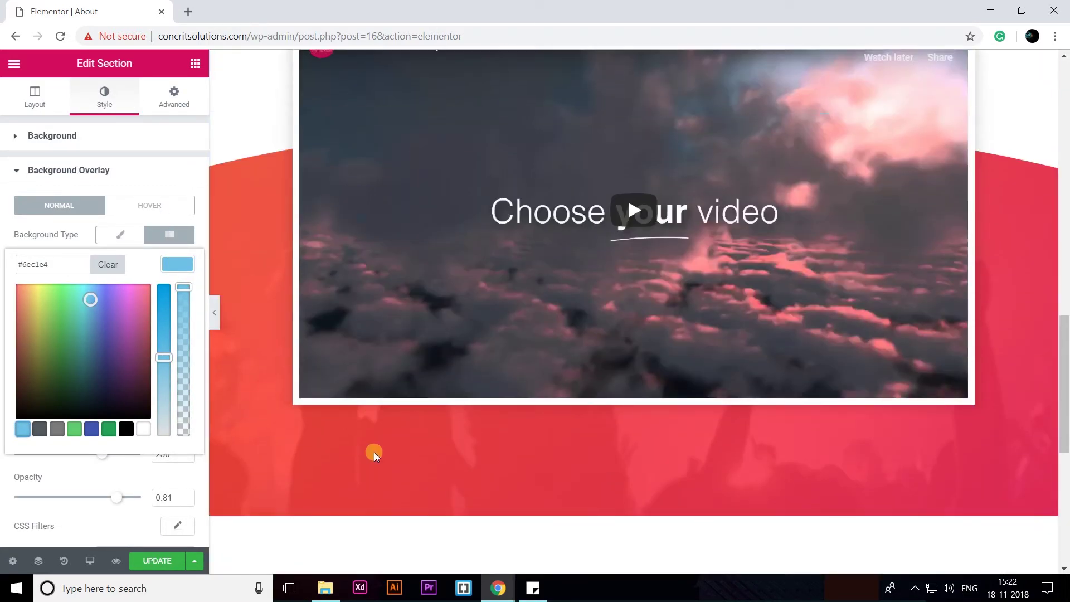
right_click(373, 453)
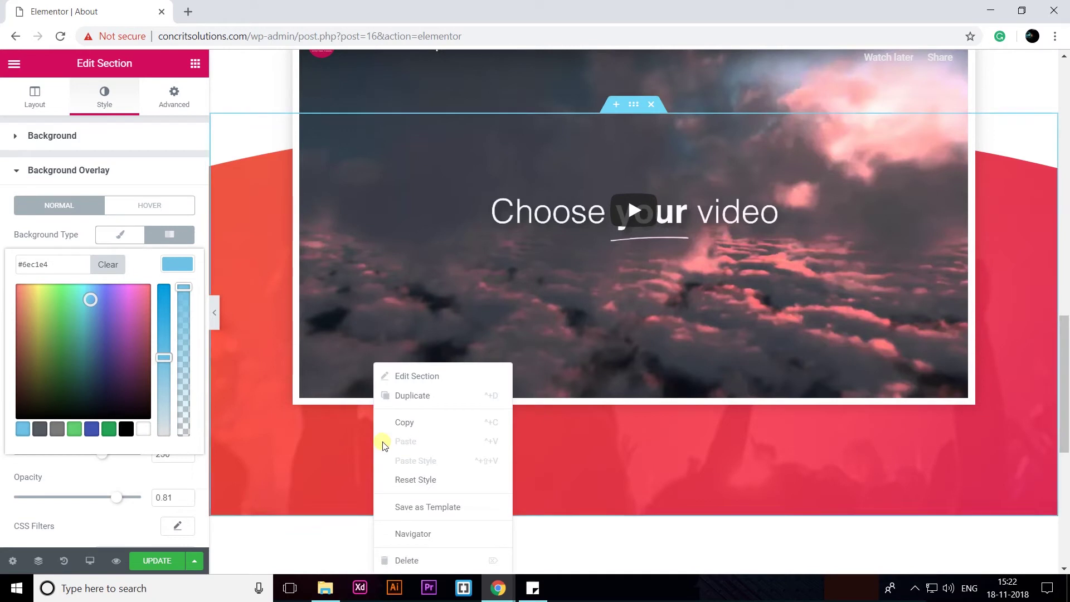
click(410, 375)
click(101, 92)
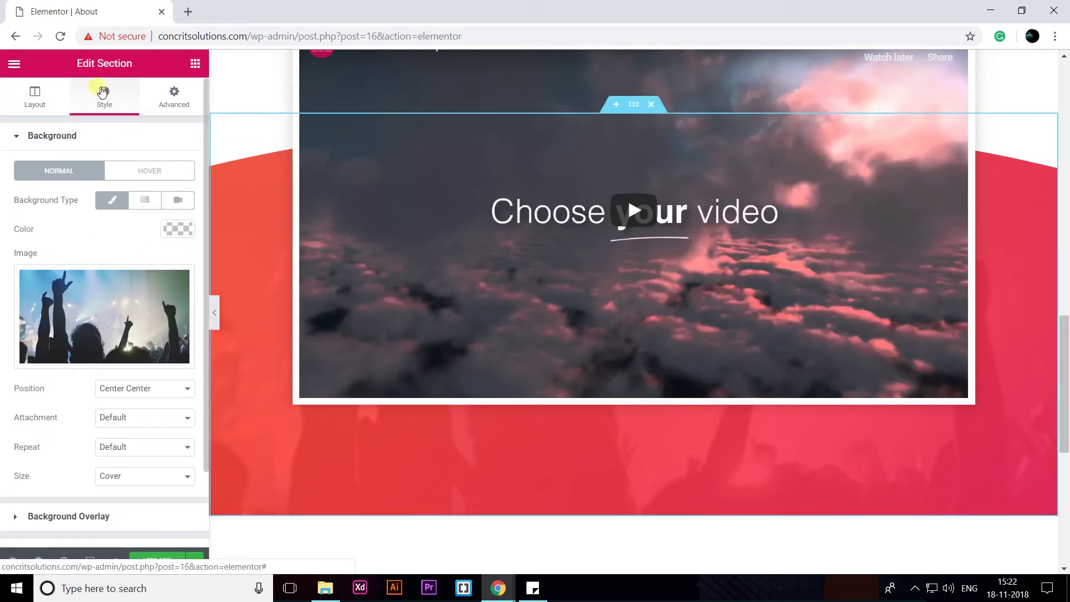
scroll(105, 440, down, 2)
click(106, 432)
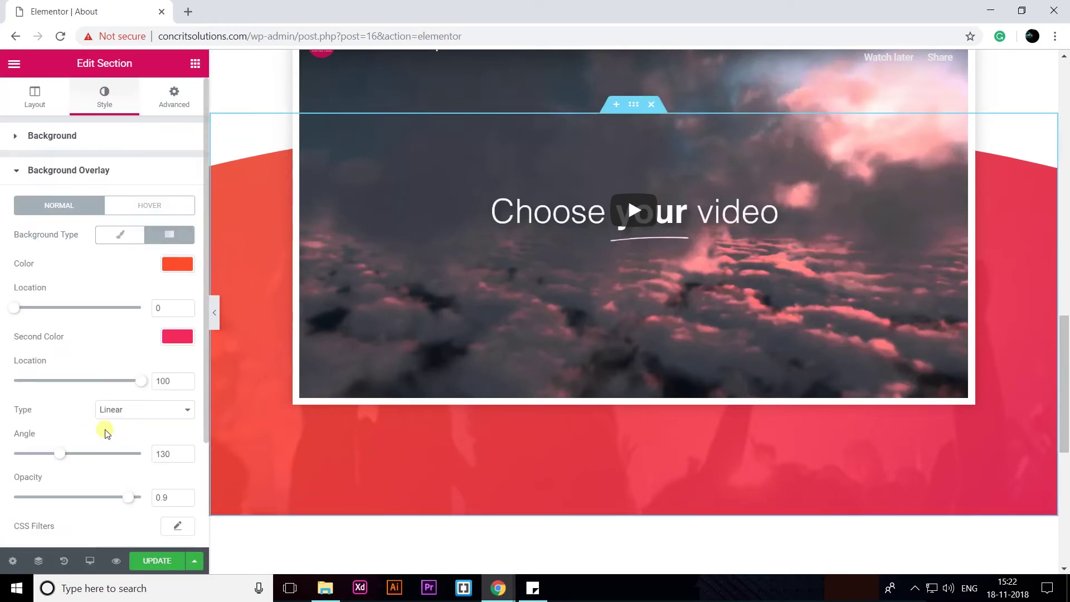
click(177, 265)
click(23, 428)
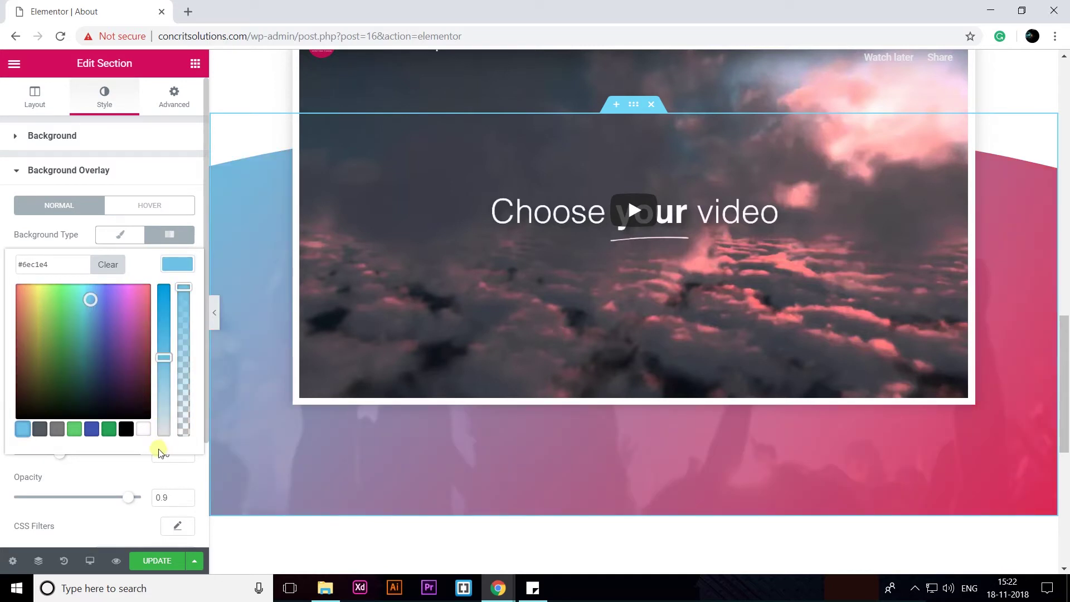
click(127, 471)
Set the second gradient color of the video section's background overlay to blue #4054b2.
click(177, 337)
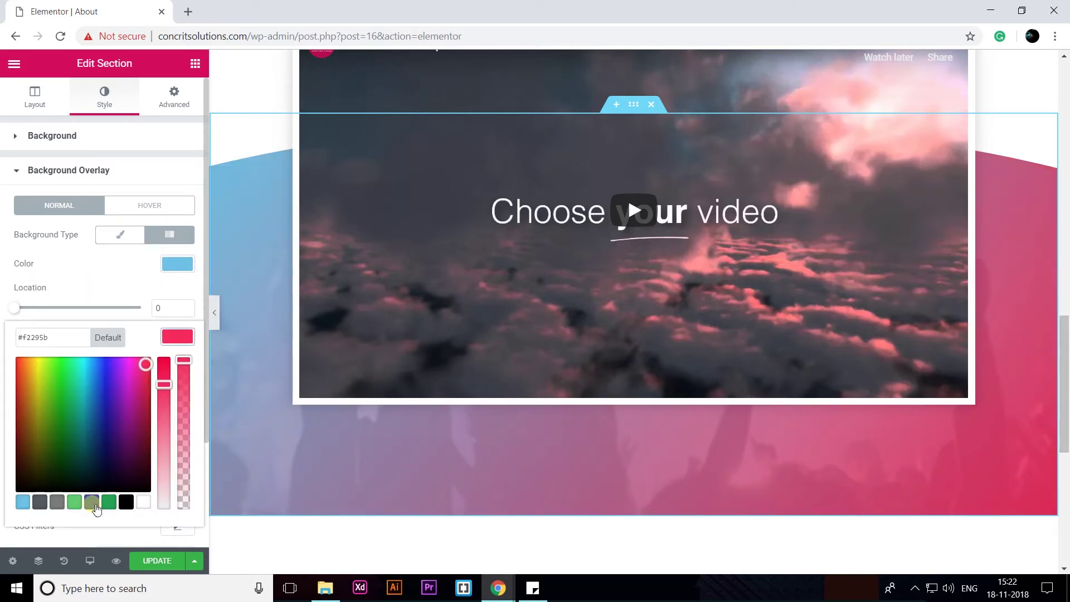
click(92, 503)
click(109, 536)
Look over the recolored About page and update it.
scroll(373, 461, down, 8)
scroll(373, 461, up, 15)
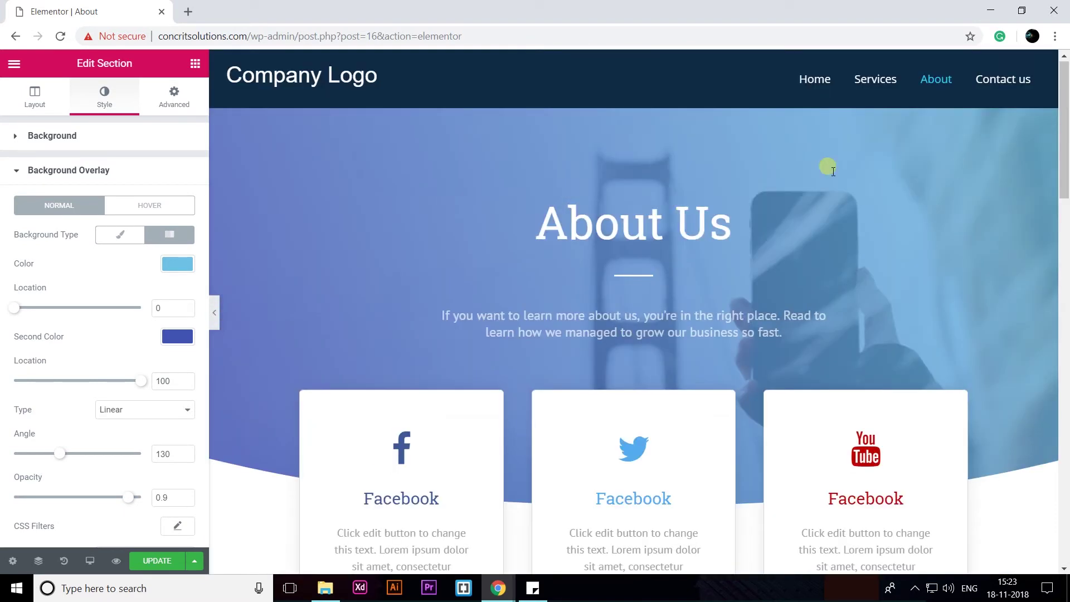
scroll(544, 318, down, 7)
scroll(369, 305, up, 4)
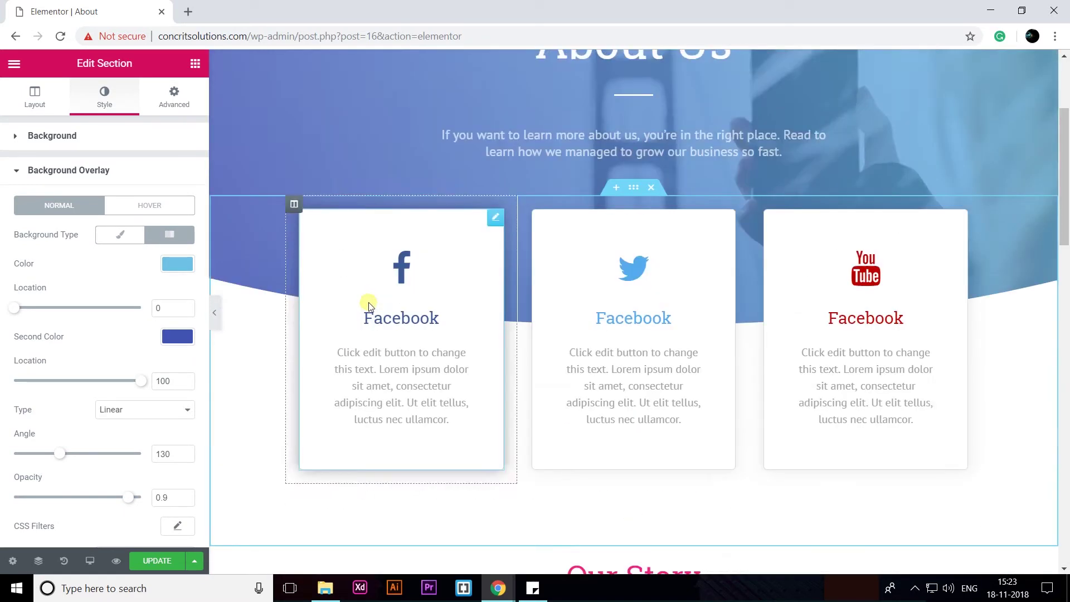
scroll(369, 305, up, 3)
click(156, 560)
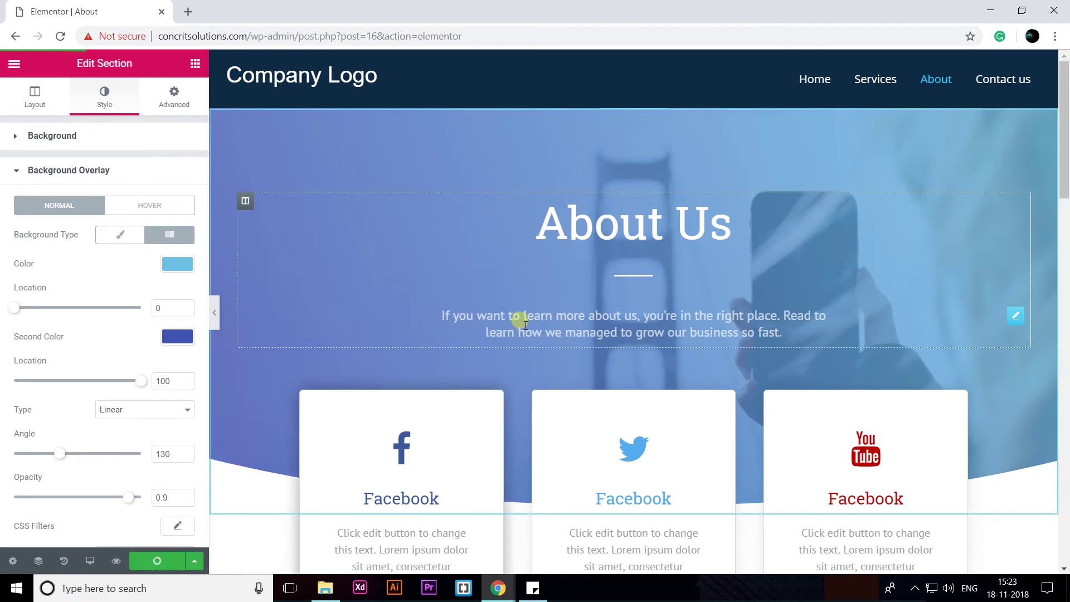
Return to the WordPress page list, open the Contact us page, set its template to Elementor Full Width, and update it.
click(15, 37)
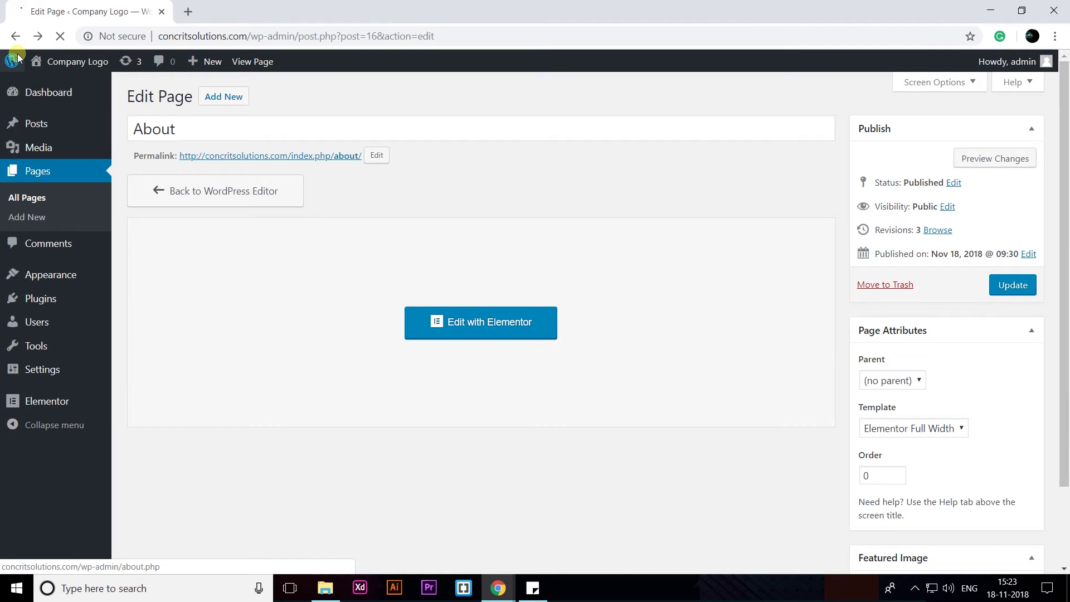
click(40, 172)
click(165, 252)
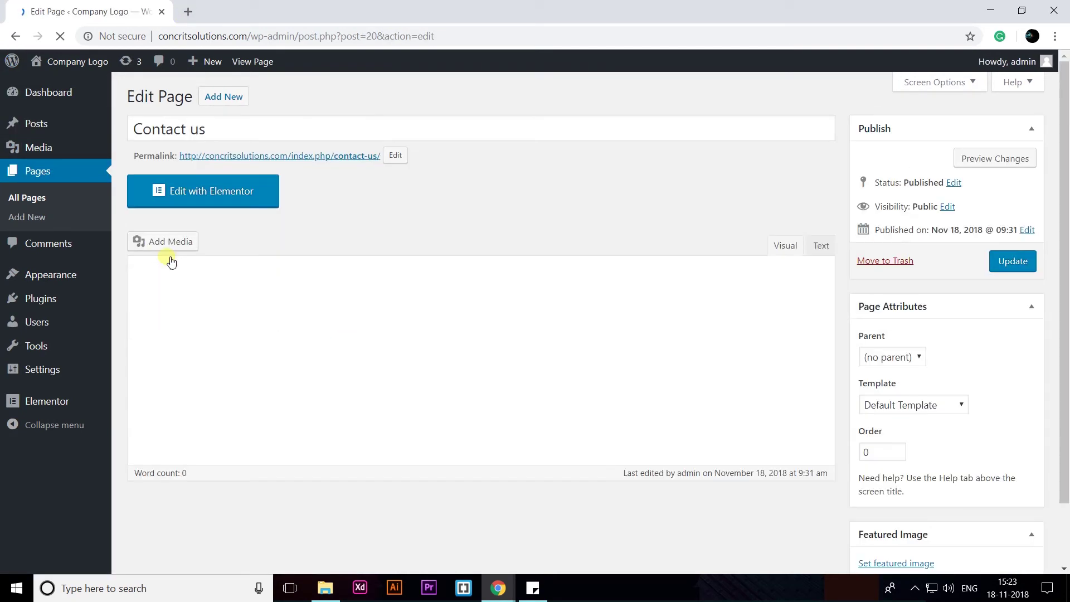
click(942, 405)
click(922, 451)
click(1026, 265)
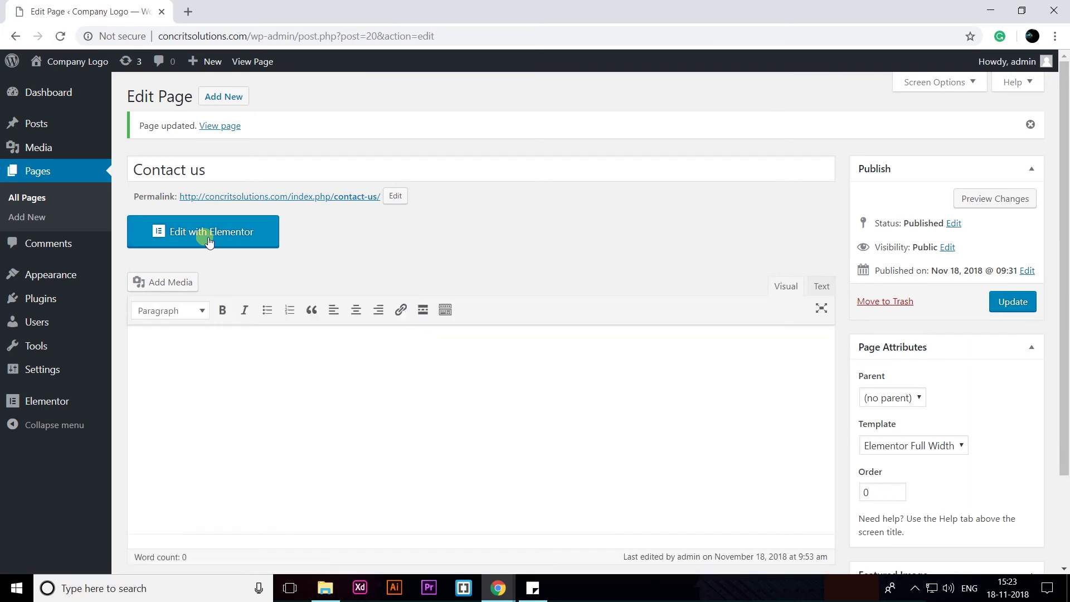
Edit the Contact us page with Elementor and search the page template library for "cont".
click(209, 233)
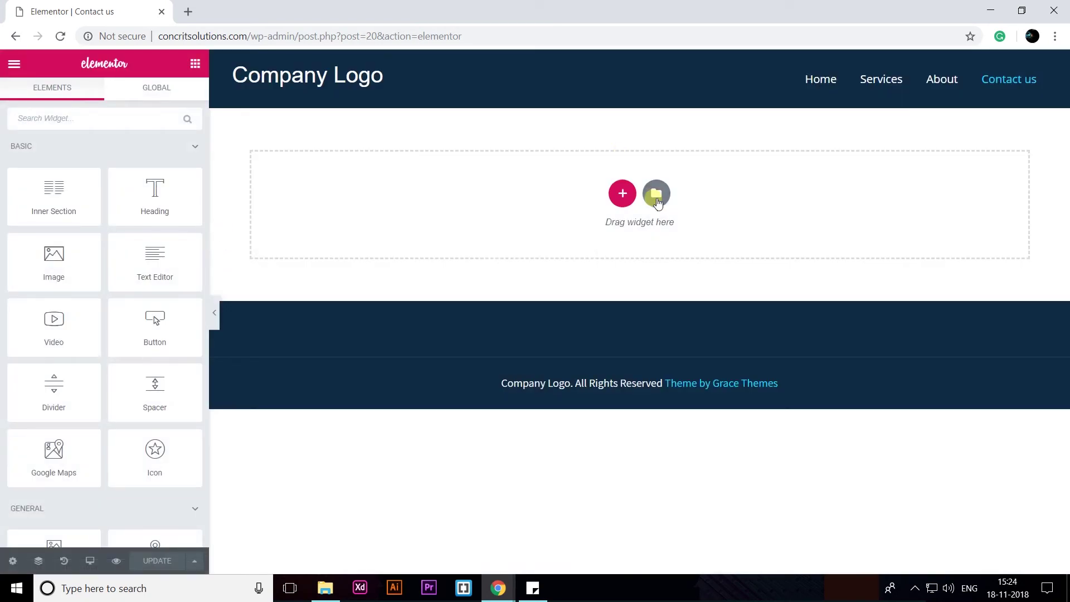
click(657, 195)
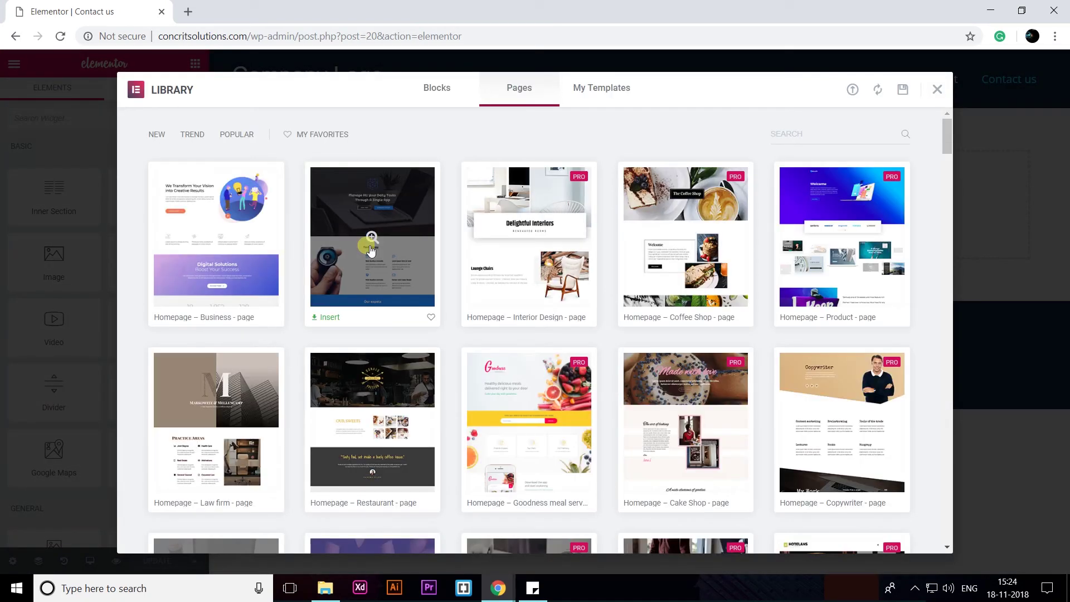
click(843, 140)
text(cont)
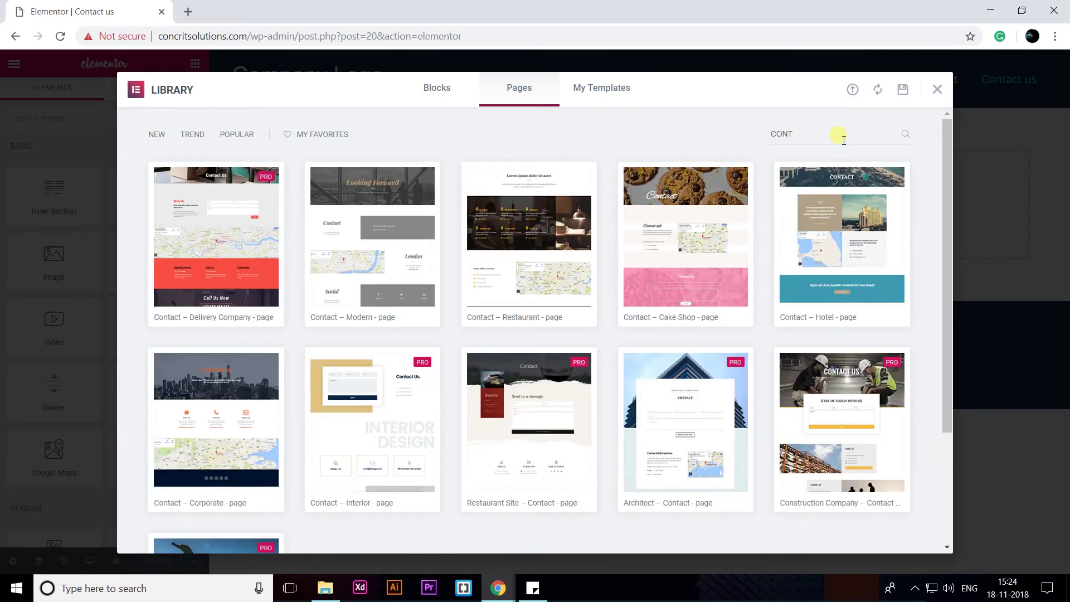
Preview the full Contact – Corporate page template and insert it into the Contact us page.
click(210, 411)
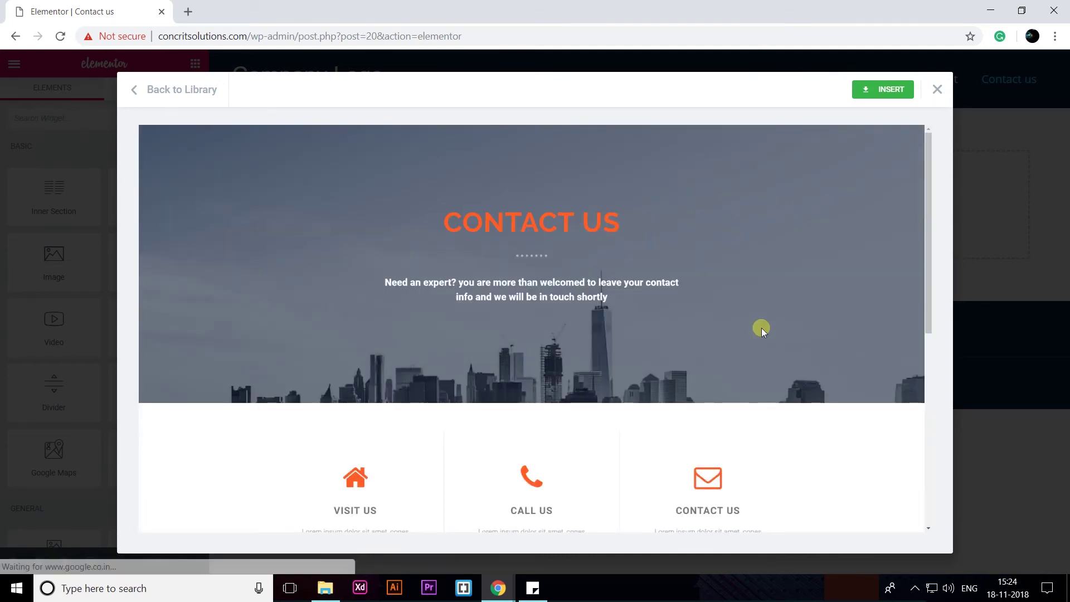
scroll(768, 326, down, 4)
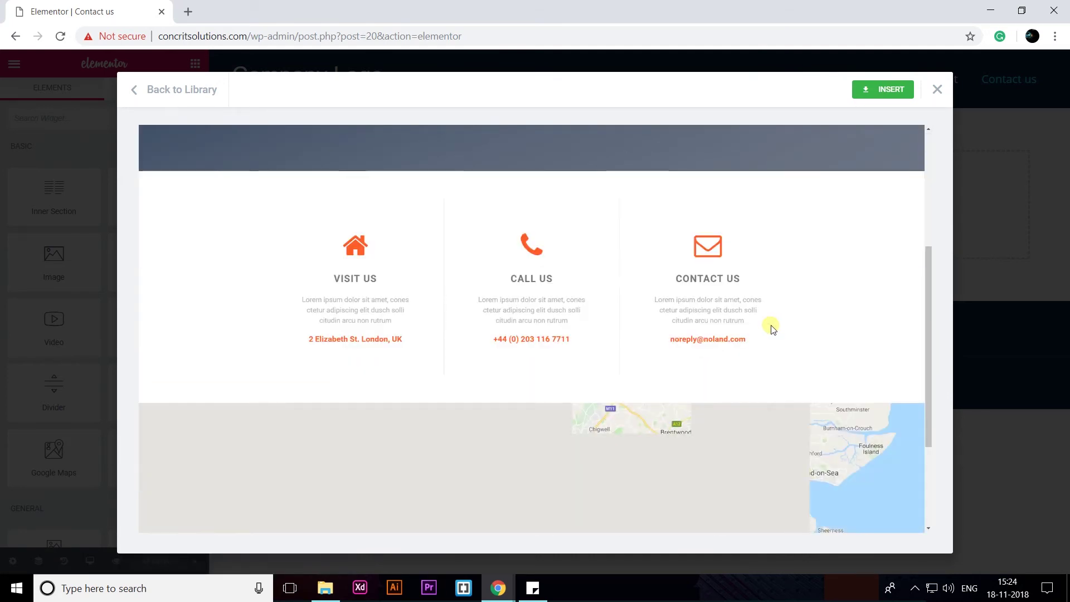
scroll(772, 328, down, 3)
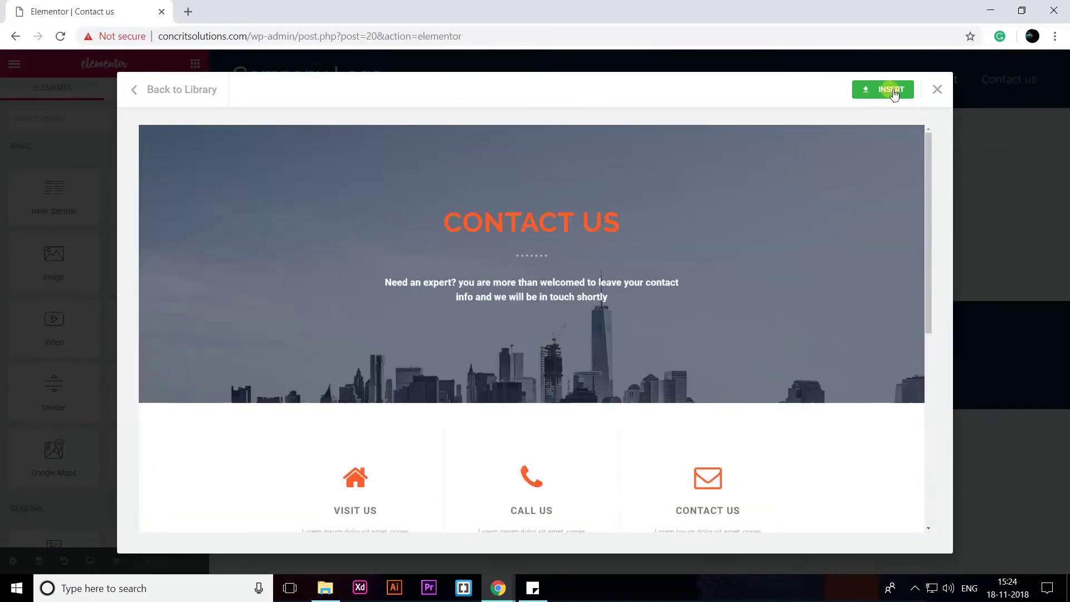
click(891, 90)
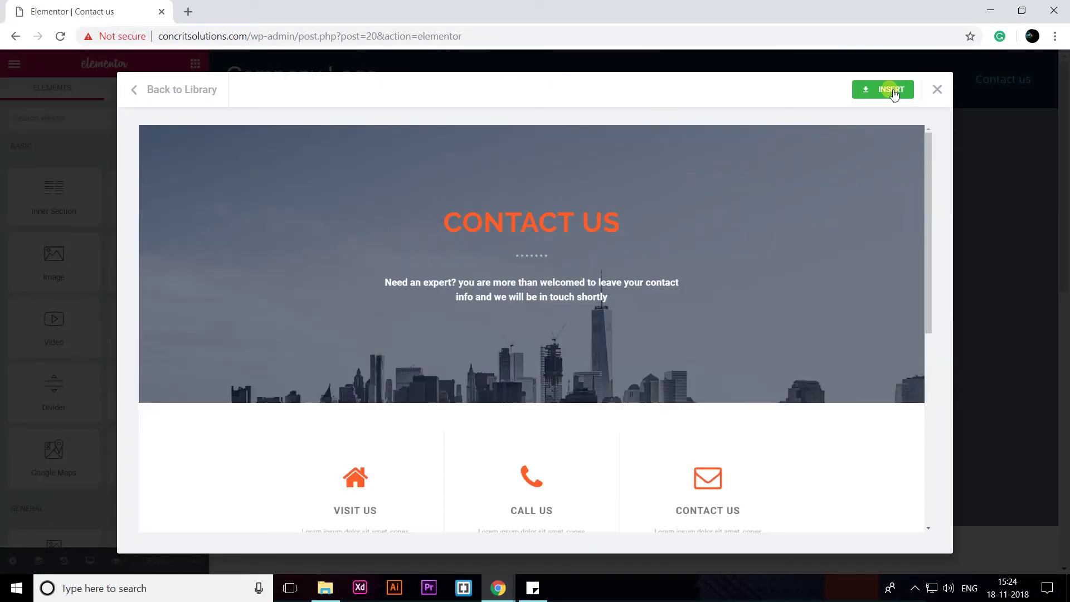
Look through the inserted Contact us template from the hero heading down to the footer.
scroll(800, 255, down, 5)
scroll(1002, 282, down, 10)
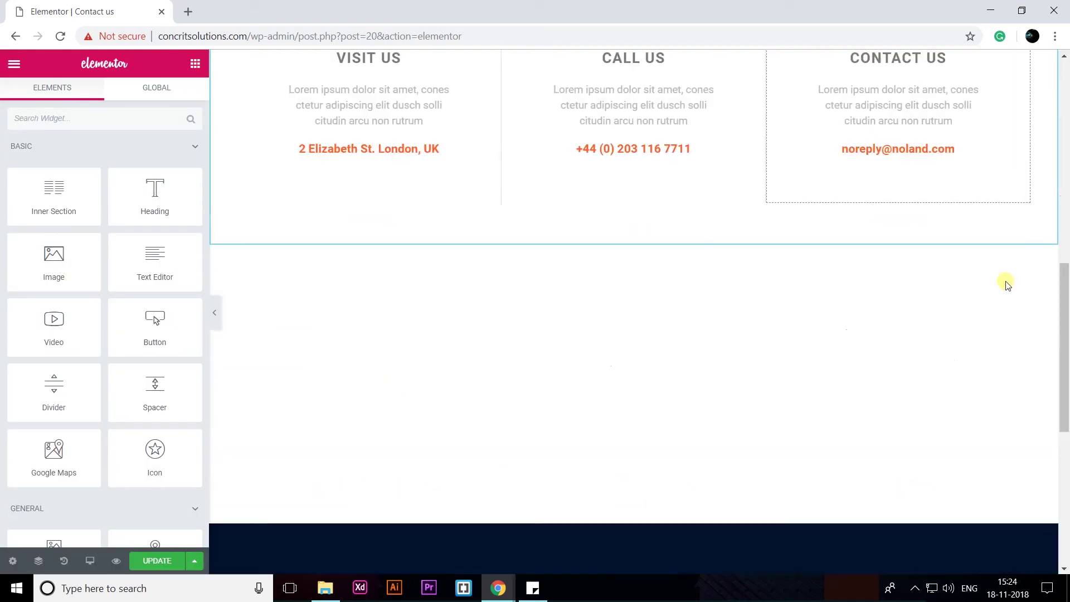
scroll(1000, 279, up, 10)
scroll(997, 277, up, 5)
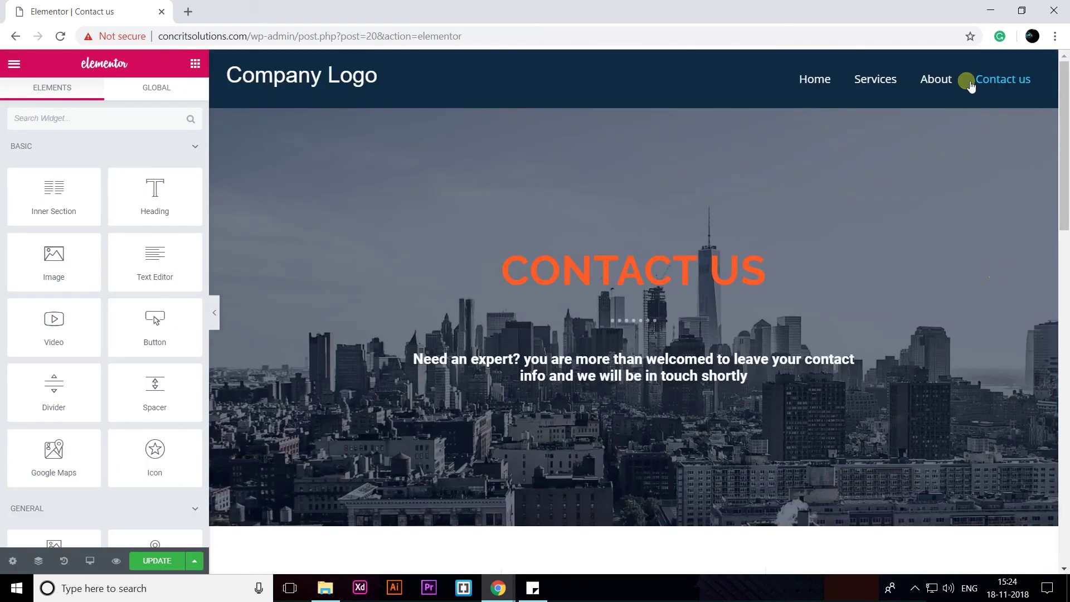
click(651, 273)
scroll(649, 270, down, 10)
scroll(647, 266, up, 9)
scroll(648, 266, up, 2)
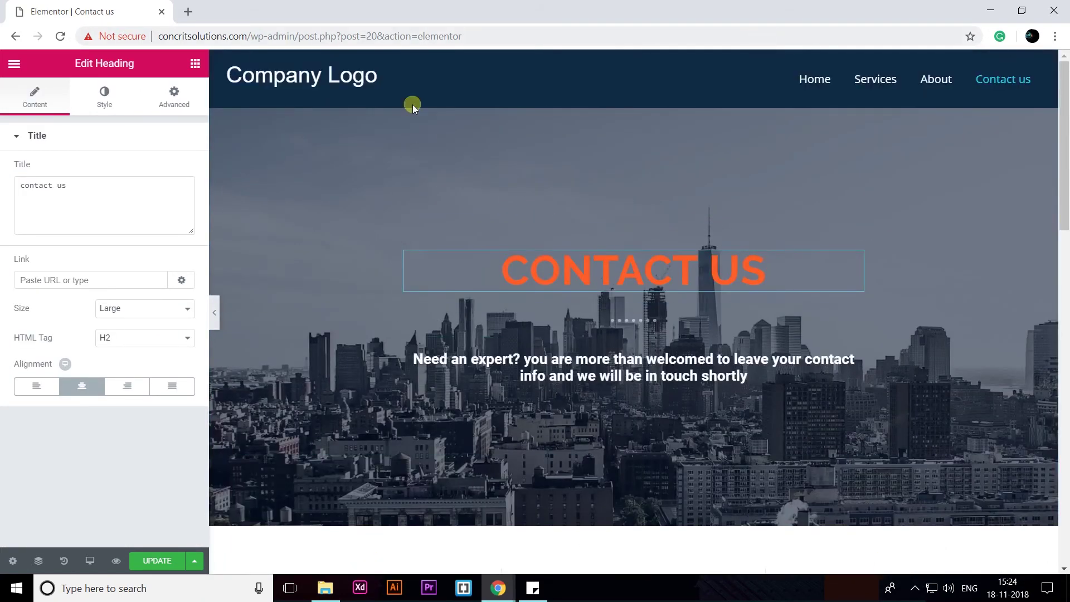
Set the text color of the hero section's "contact us" heading to white (#ffffff).
click(81, 93)
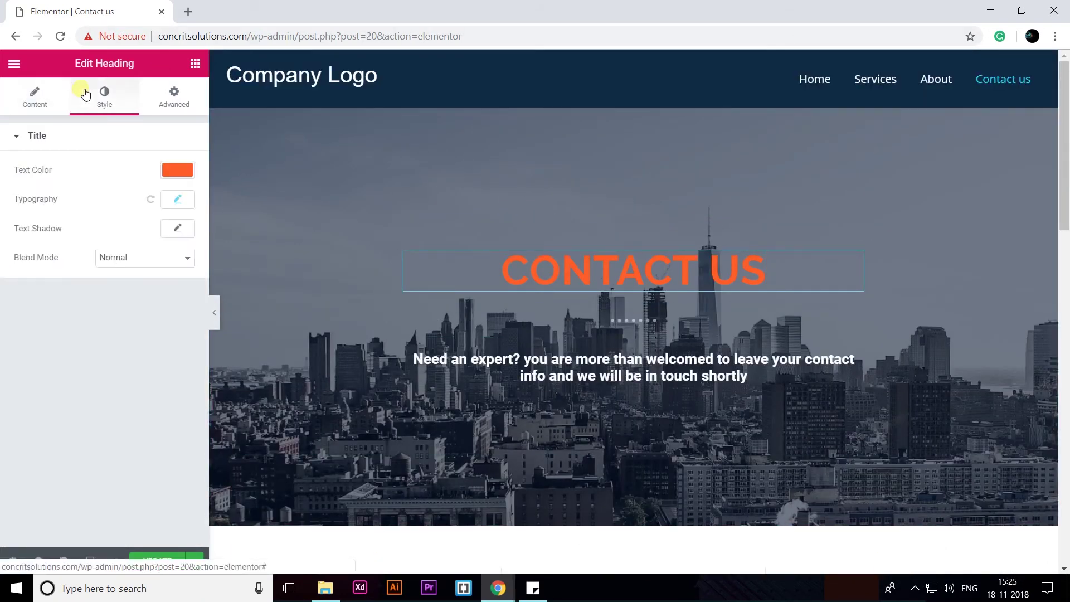
click(175, 173)
click(143, 335)
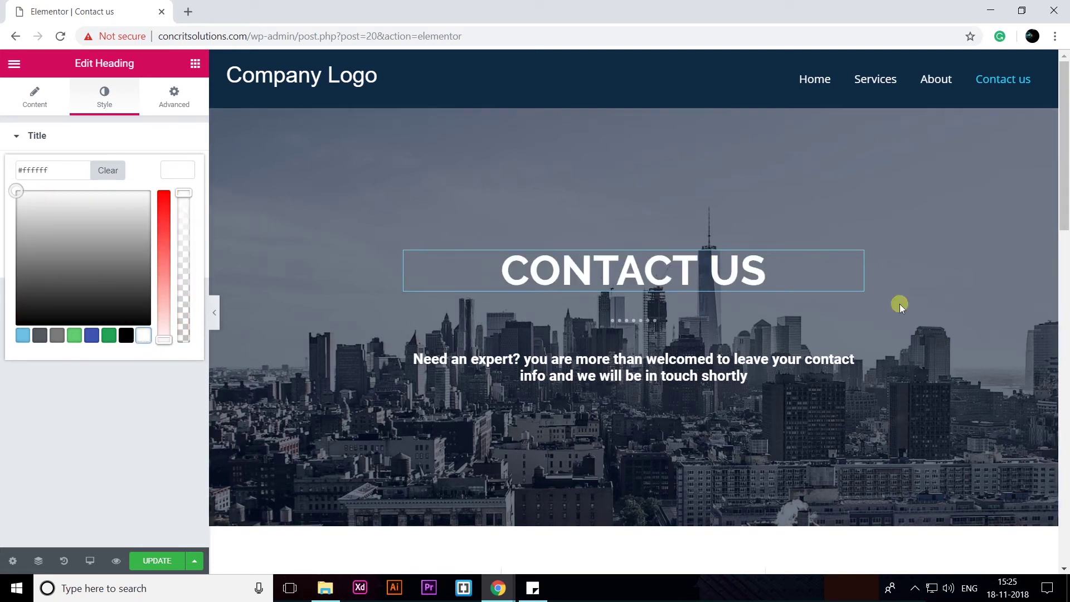
scroll(898, 304, down, 8)
scroll(898, 304, down, 4)
scroll(895, 300, up, 5)
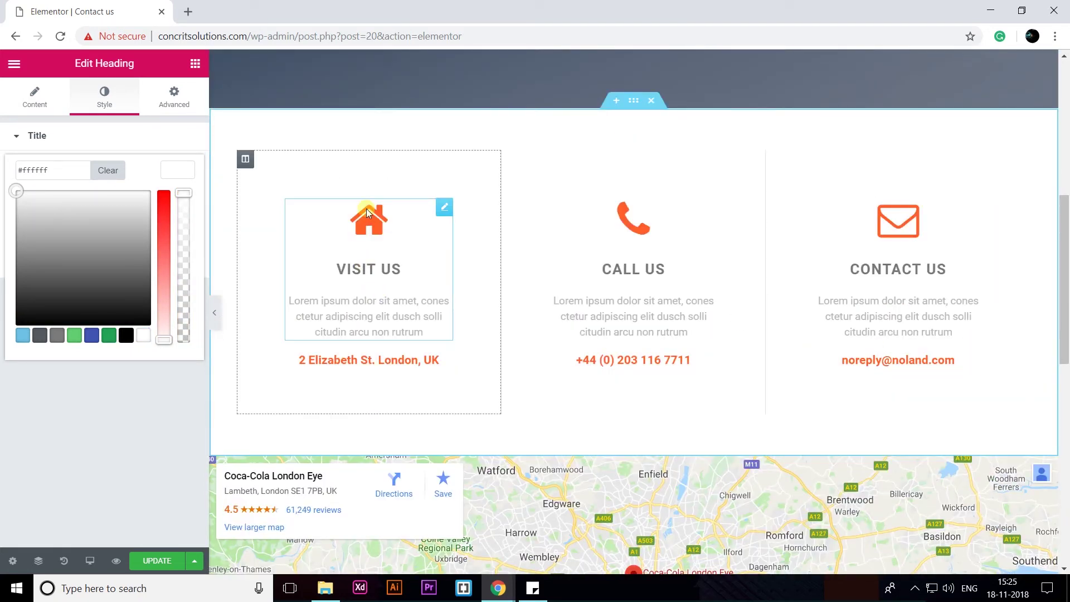
click(362, 221)
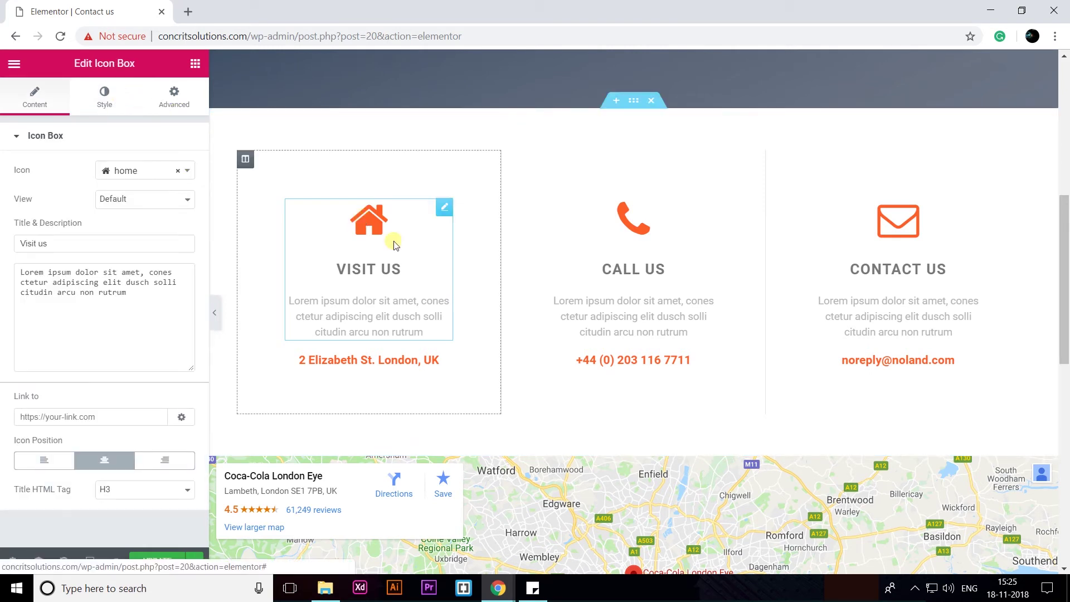
right_click(371, 219)
right_click(371, 218)
key(Escape)
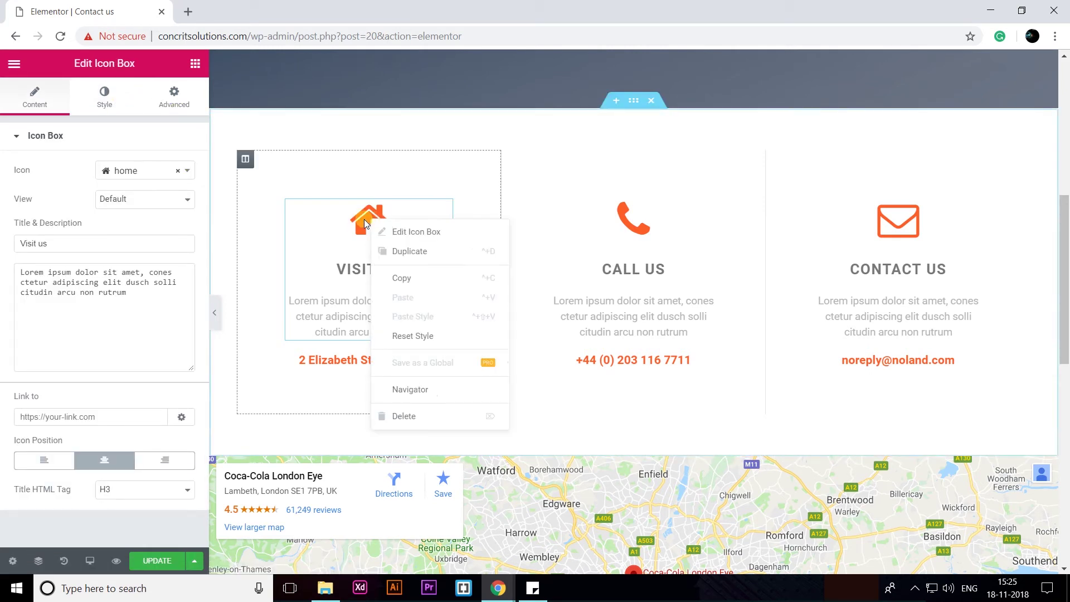
Recolor the Call us phone icon and the phone number heading beneath it to the blue #4054b2.
click(635, 217)
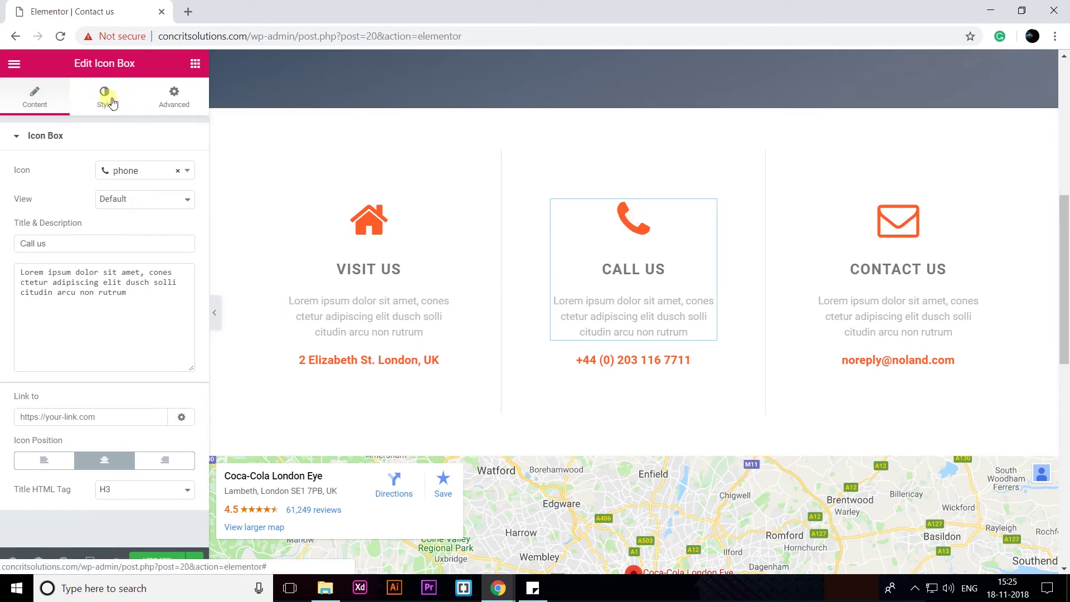
click(111, 102)
click(187, 201)
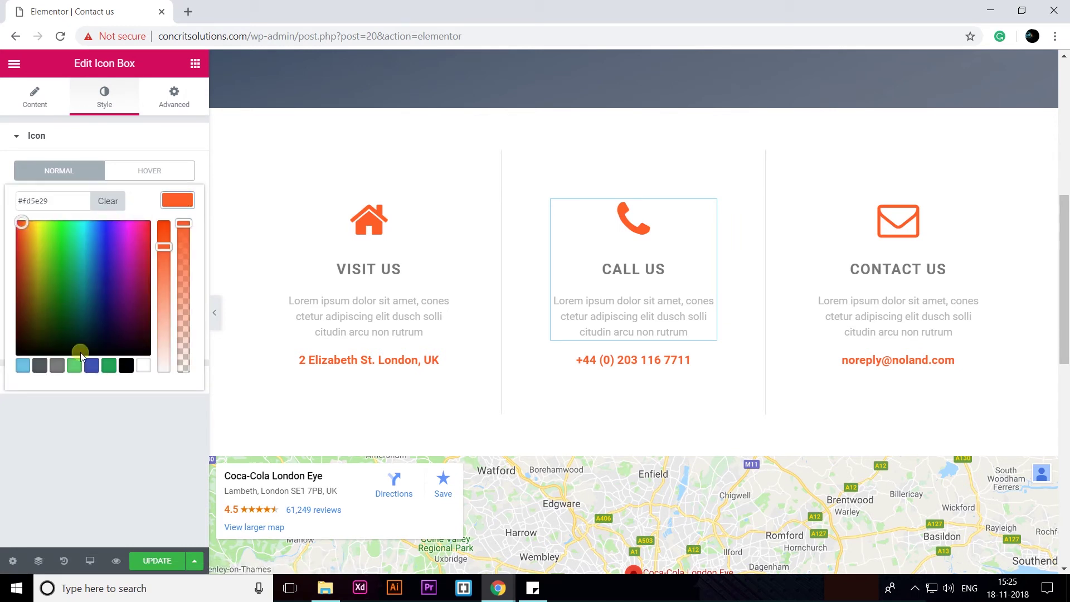
click(91, 365)
click(619, 367)
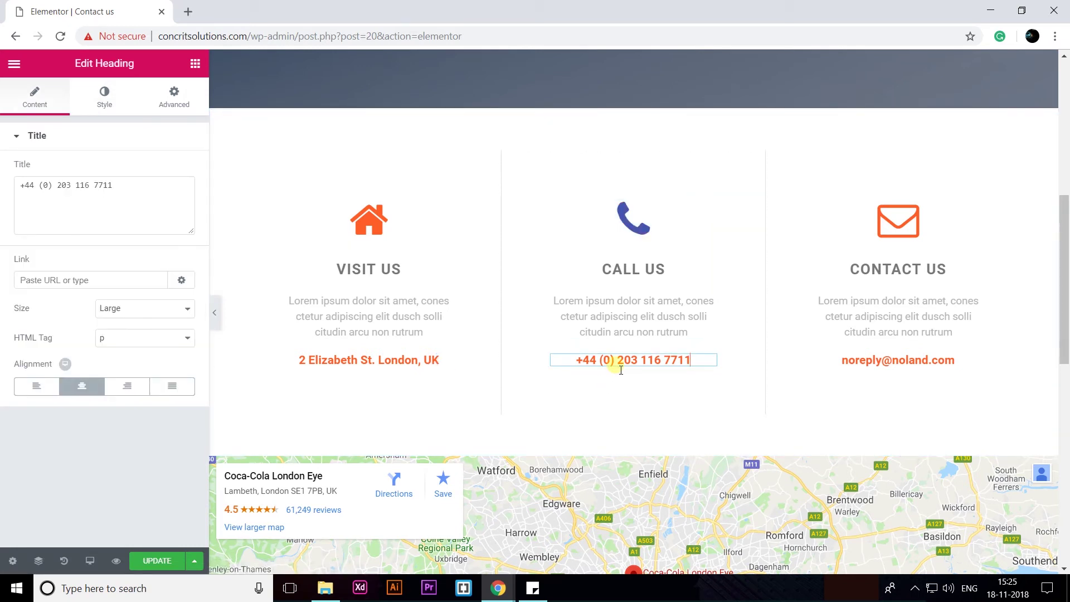
click(105, 92)
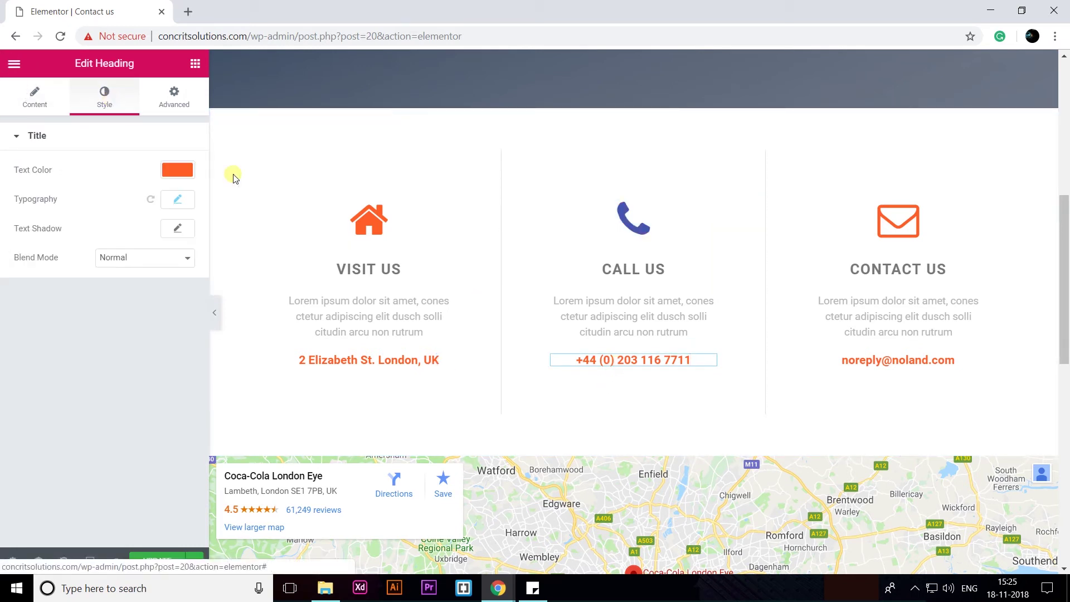
click(177, 170)
click(91, 337)
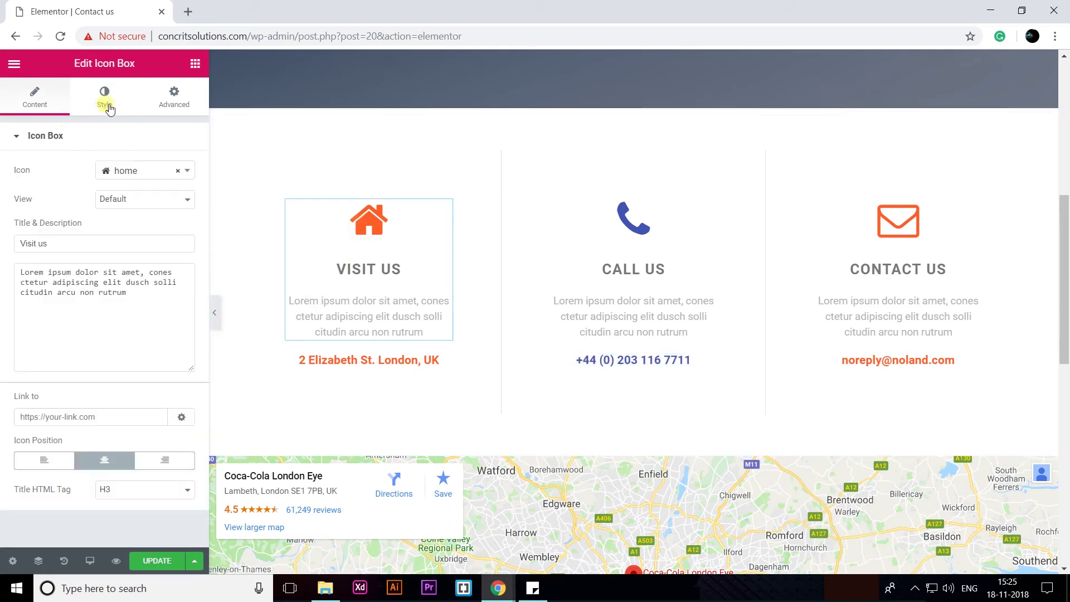
Recolor the Visit us home icon and the street address heading beneath it to the blue #4054b2.
click(105, 95)
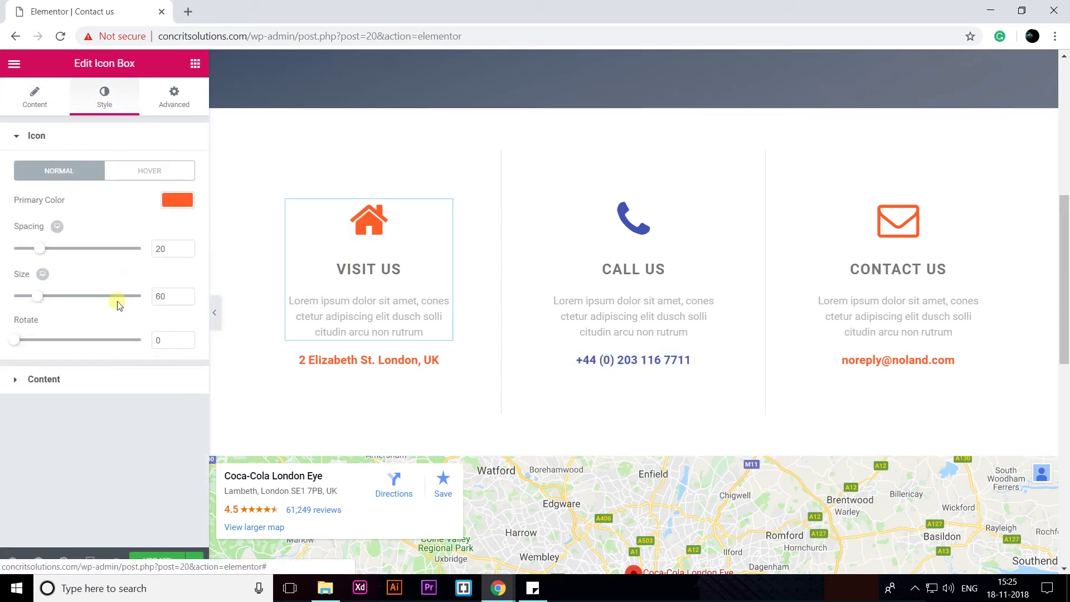
click(177, 200)
click(92, 365)
click(370, 362)
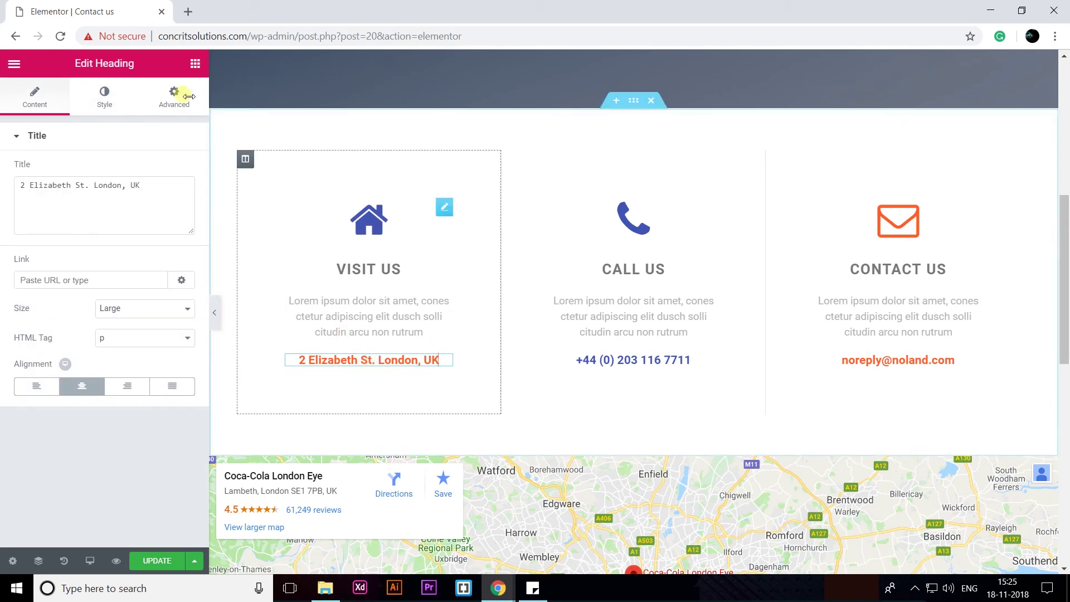
click(106, 100)
click(184, 170)
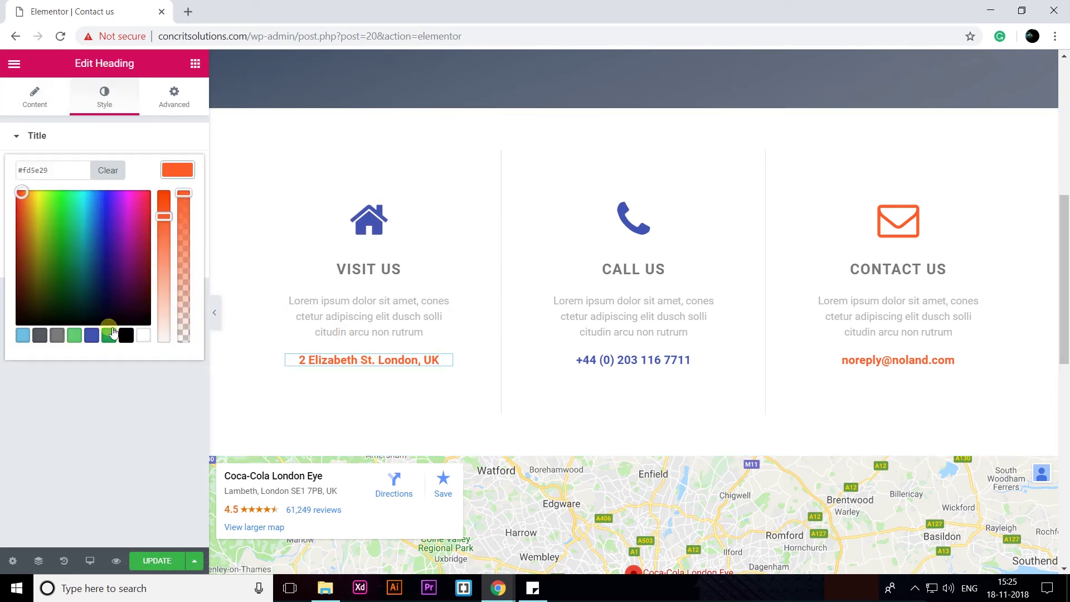
click(92, 335)
Recolor the Contact us envelope icon and the e-mail address heading beneath it to the blue #4054b2.
click(956, 225)
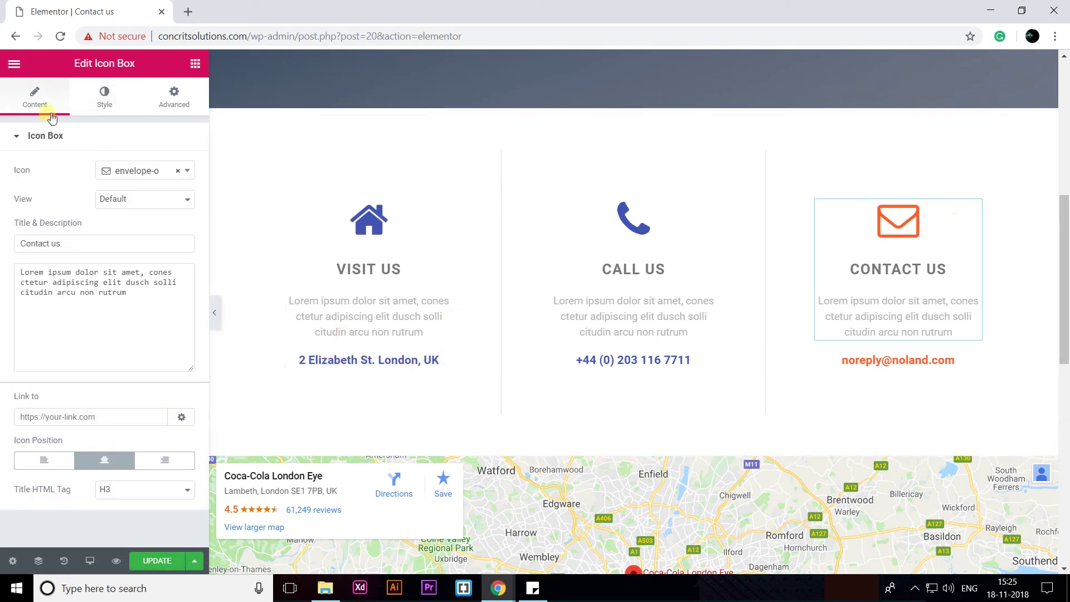
click(104, 95)
click(178, 199)
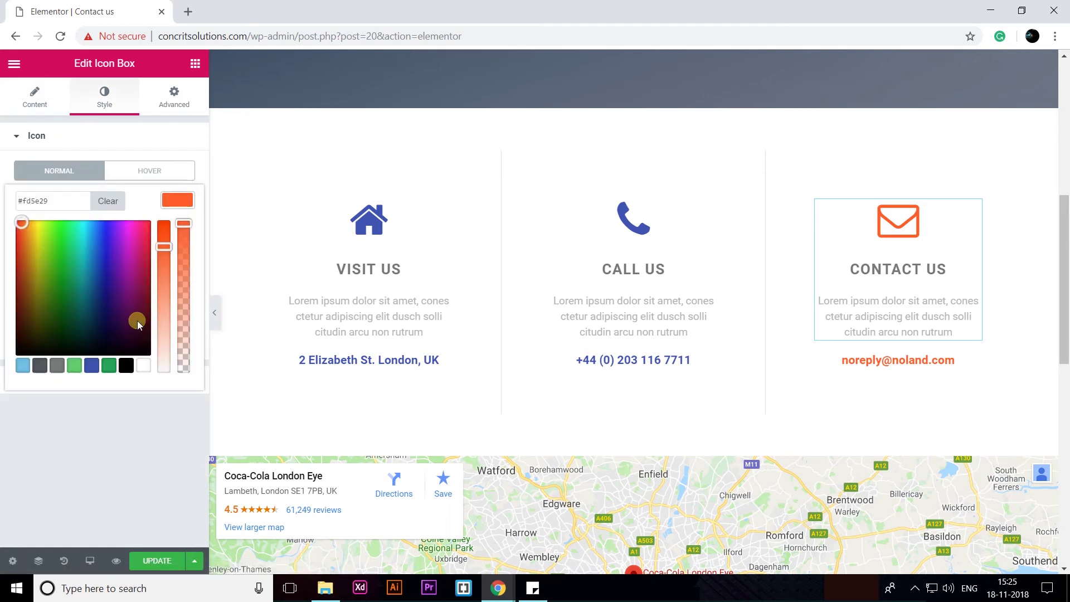
click(91, 368)
click(944, 360)
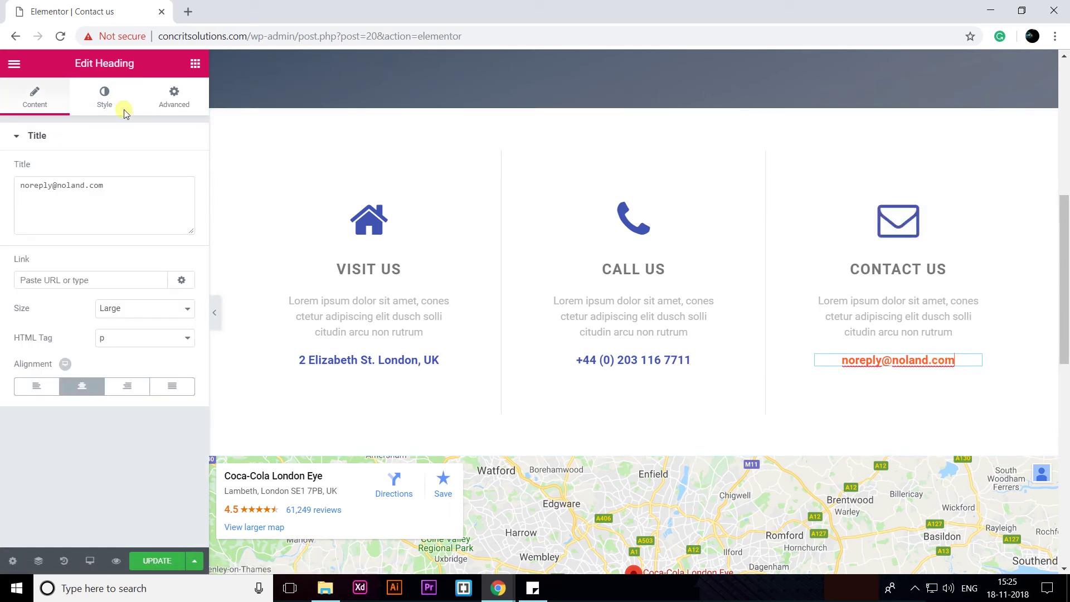
click(104, 96)
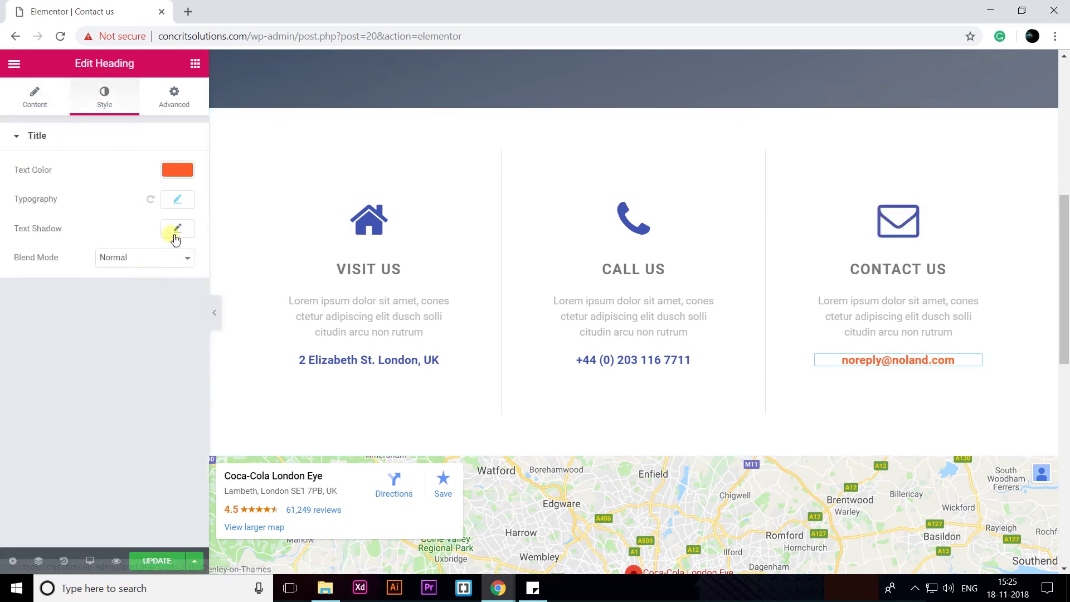
click(183, 179)
click(92, 335)
Set the secondary color of the footer's social icons to white (#ffffff).
scroll(746, 428, down, 2)
scroll(747, 429, down, 4)
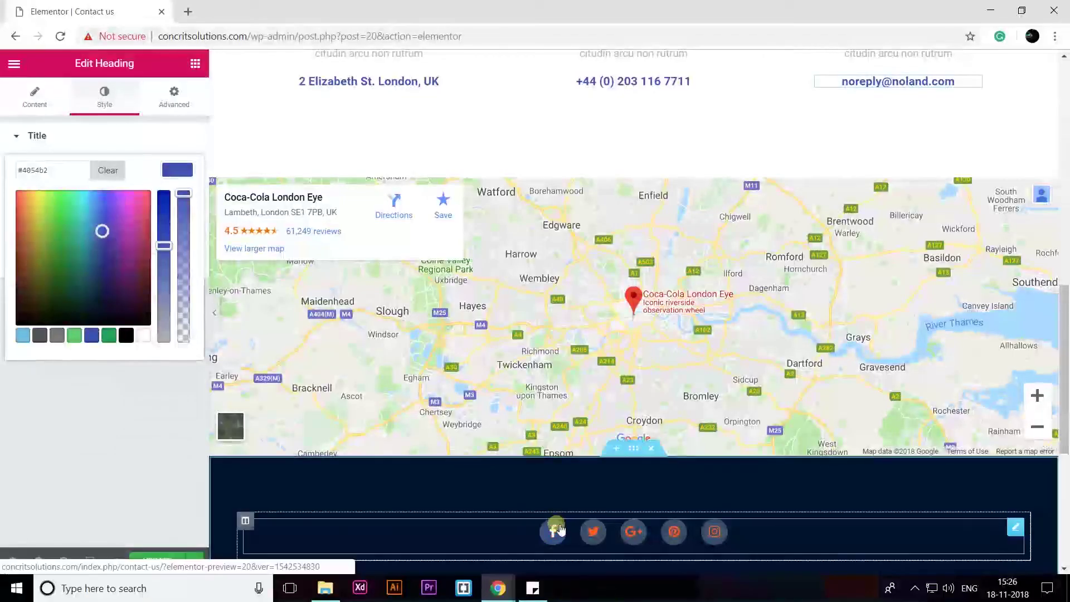
click(603, 545)
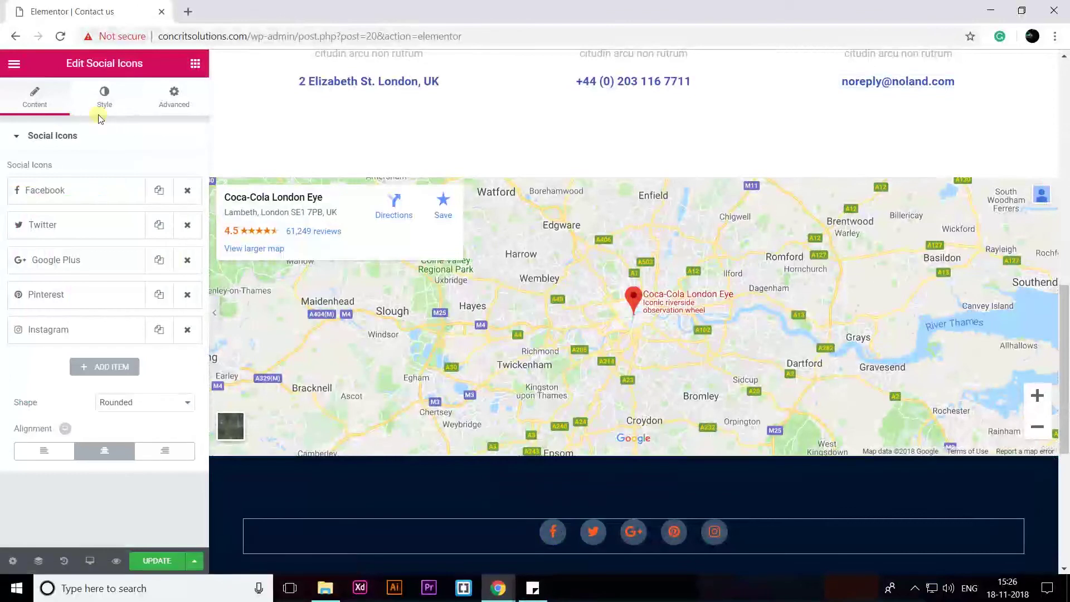
click(113, 102)
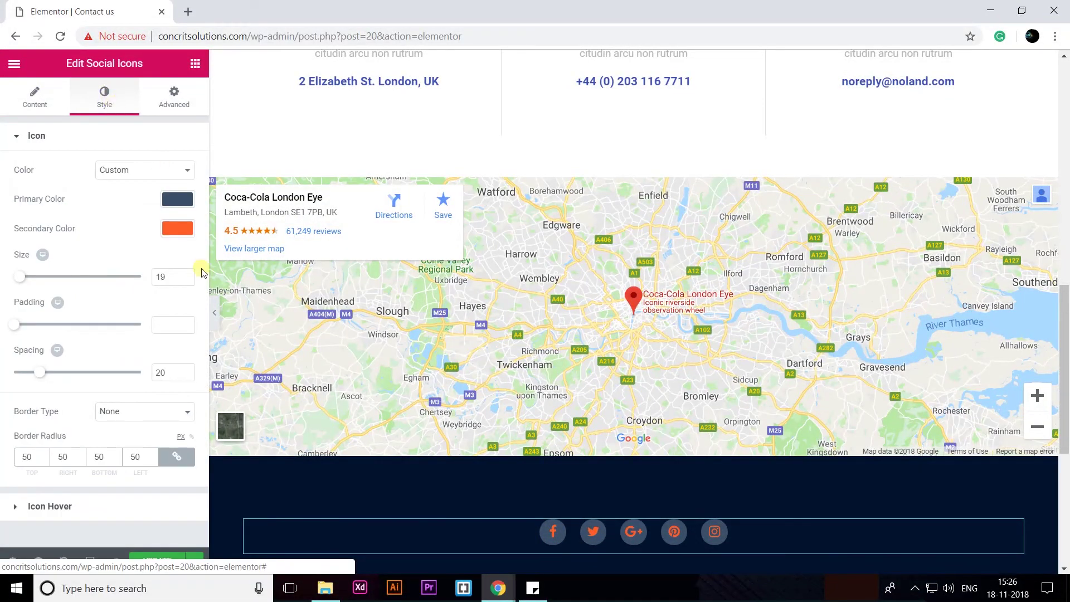
click(179, 228)
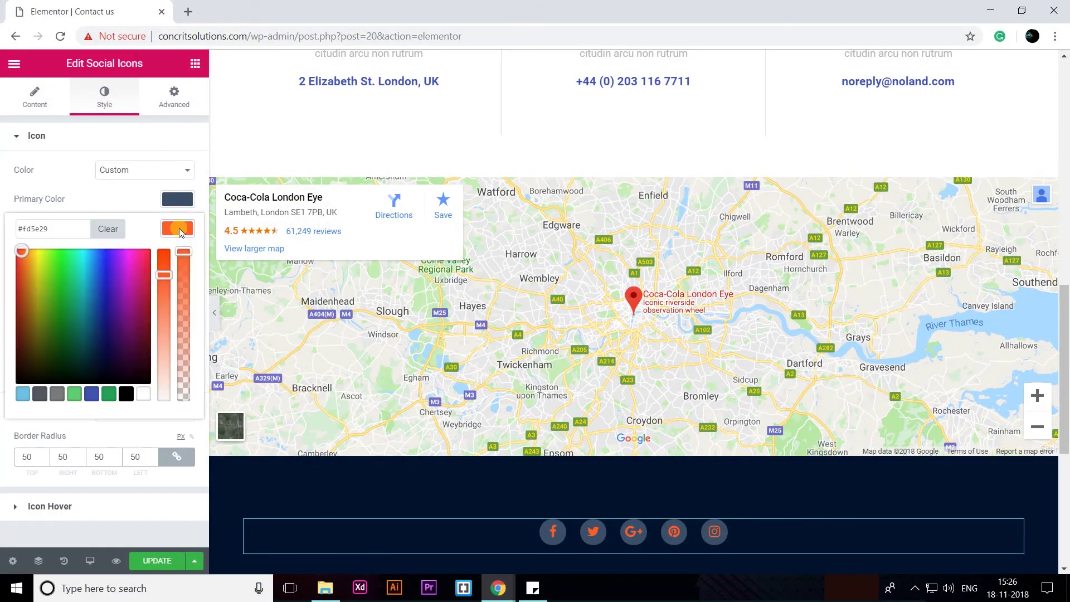
click(144, 395)
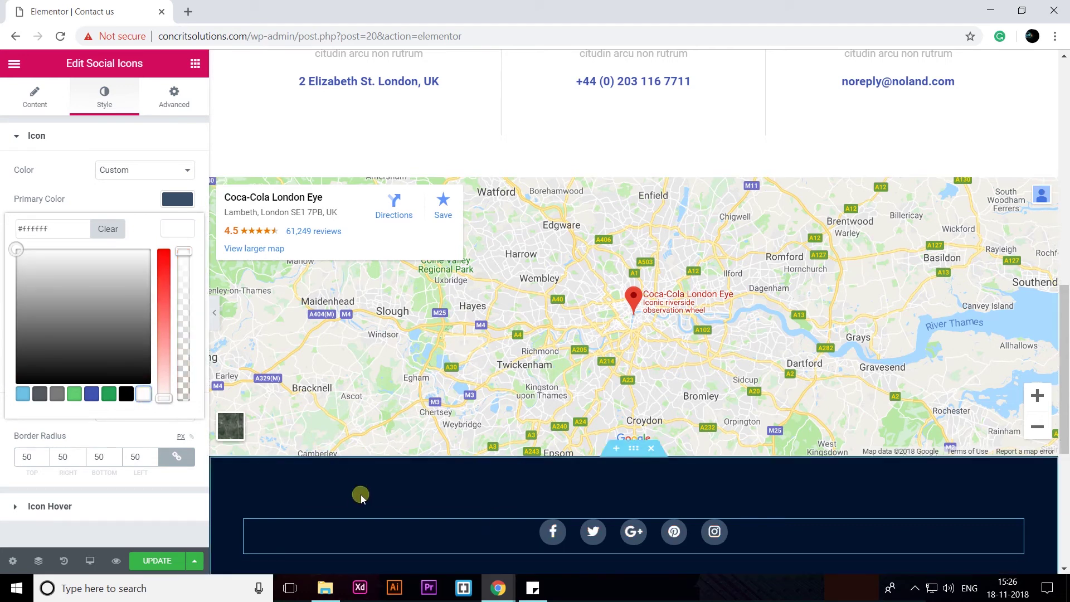
Check the recolored Contact us page sections and update the page.
scroll(677, 329, up, 15)
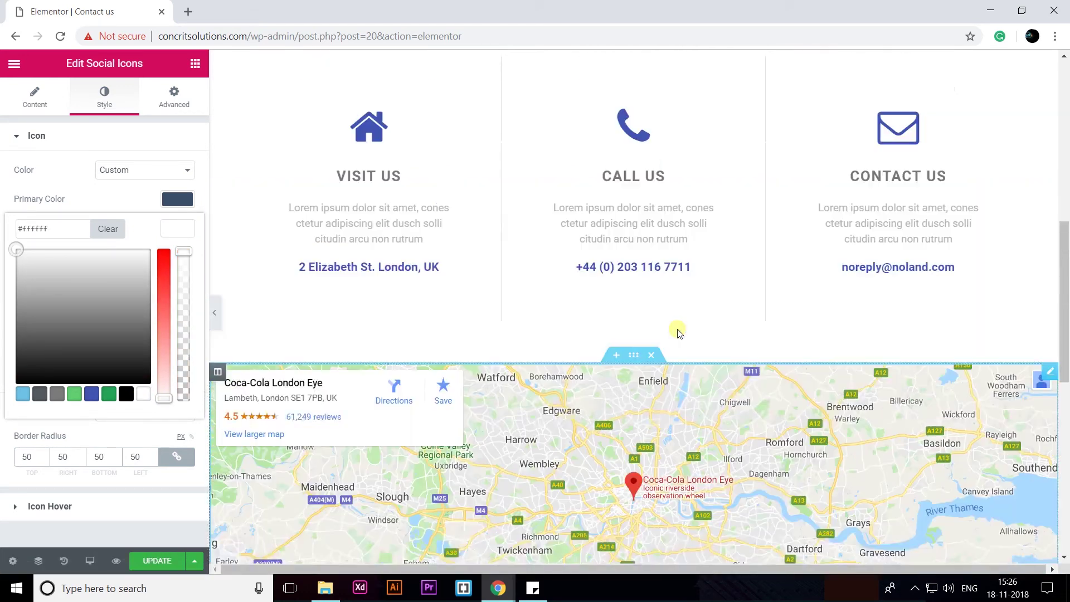
scroll(677, 329, down, 10)
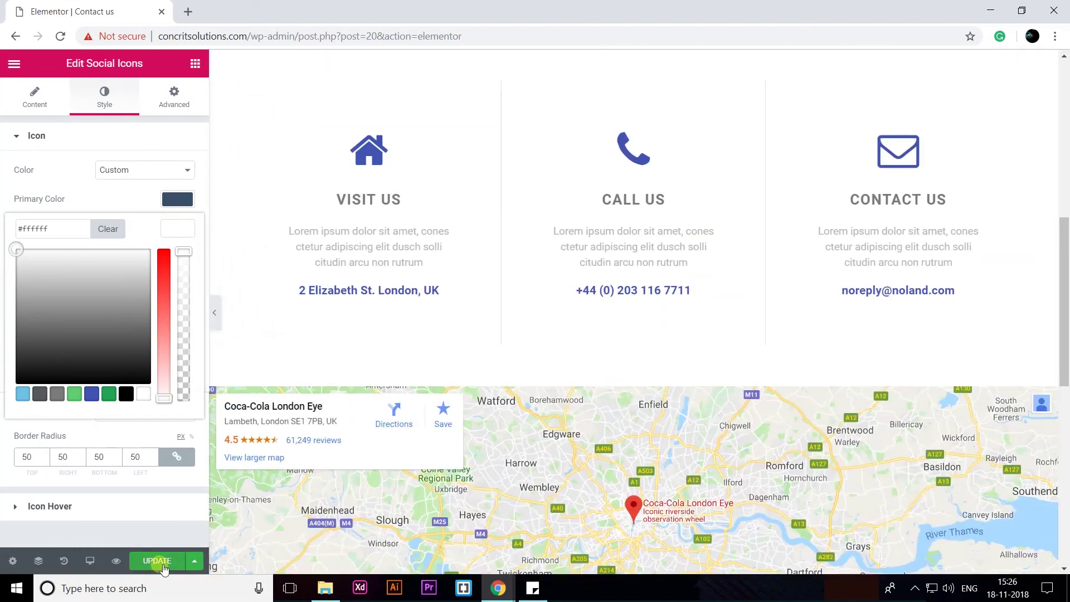
click(159, 561)
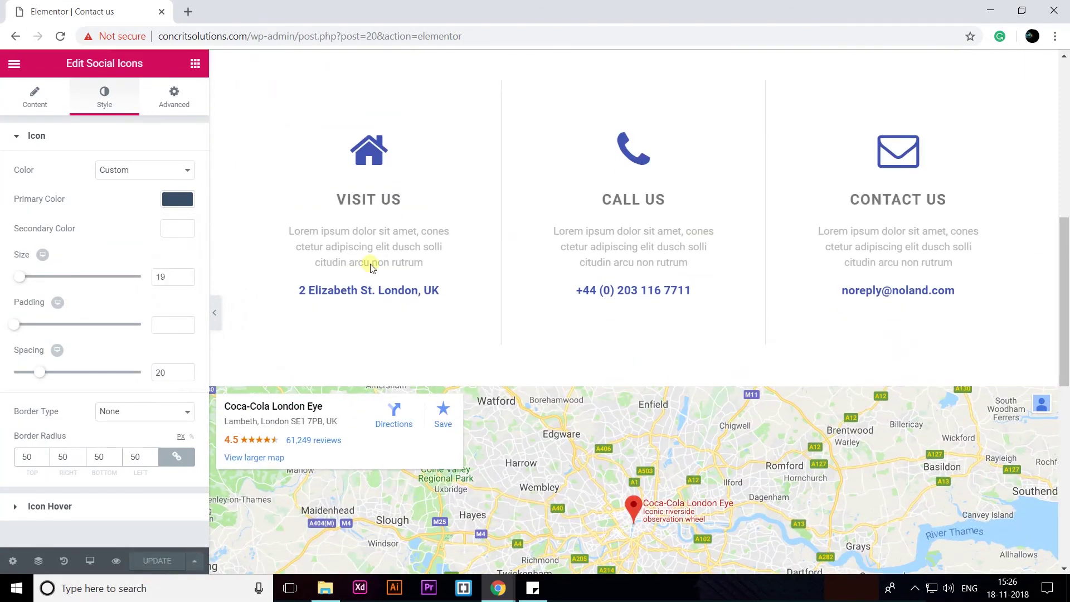
scroll(766, 397, down, 3)
scroll(771, 389, up, 6)
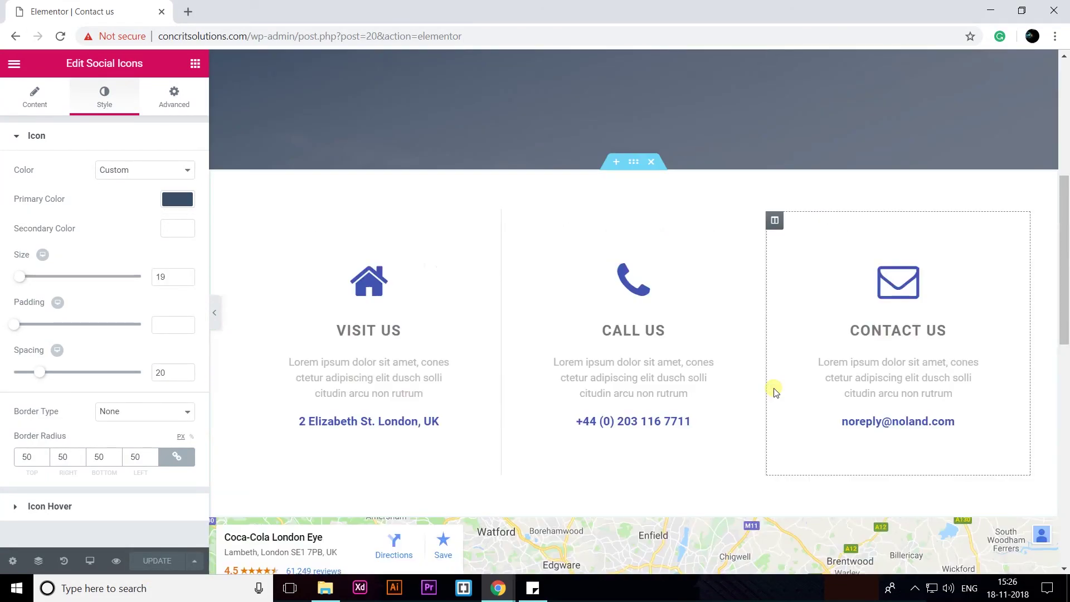
click(916, 504)
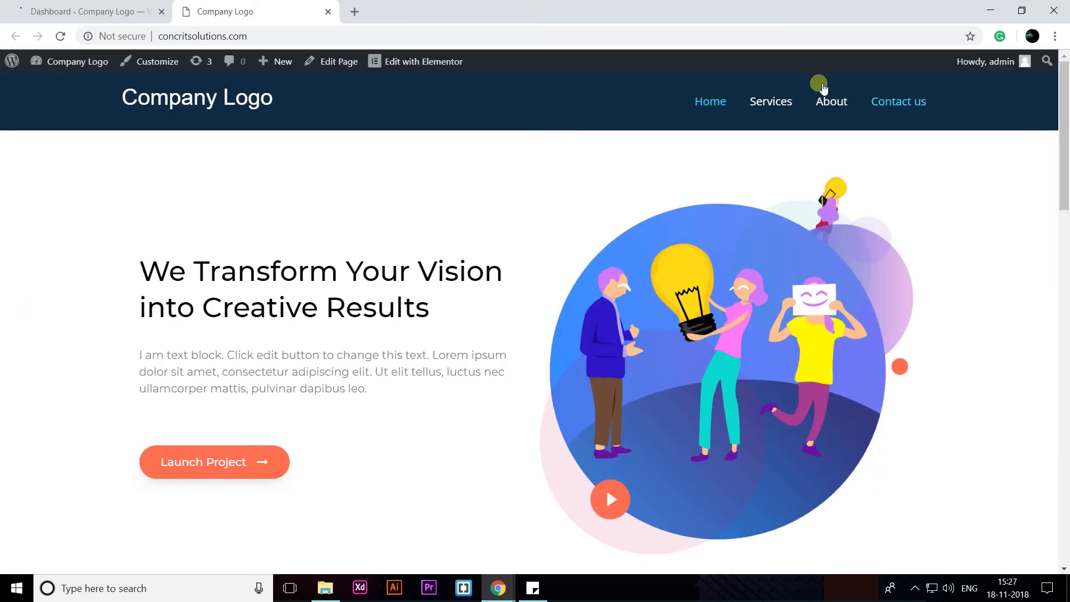
Look through the live homepage and the live Services page of the site from top to bottom.
scroll(926, 246, down, 20)
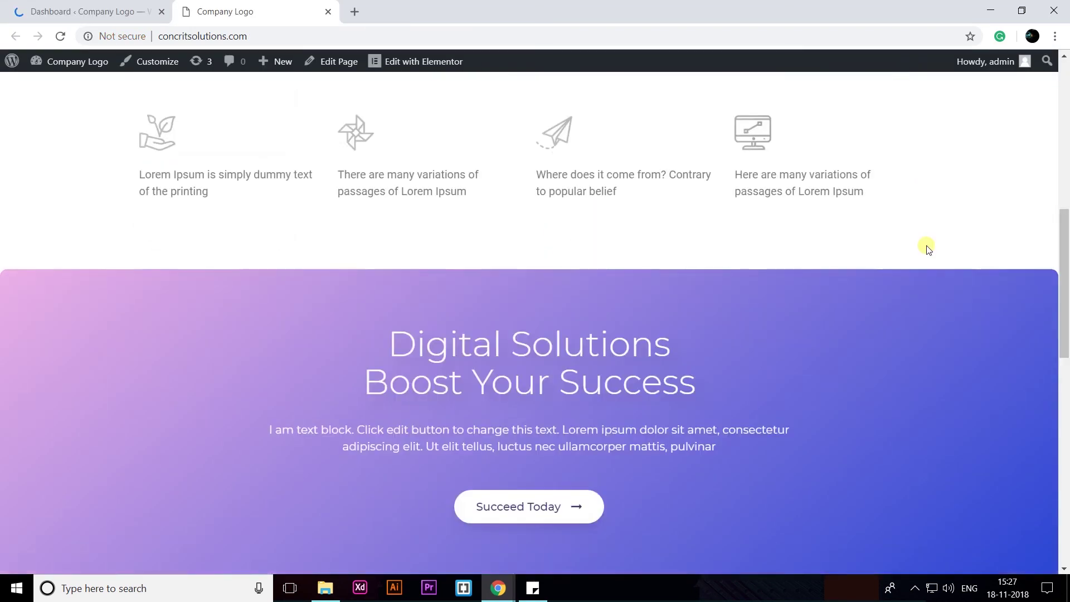
scroll(1045, 372, up, 20)
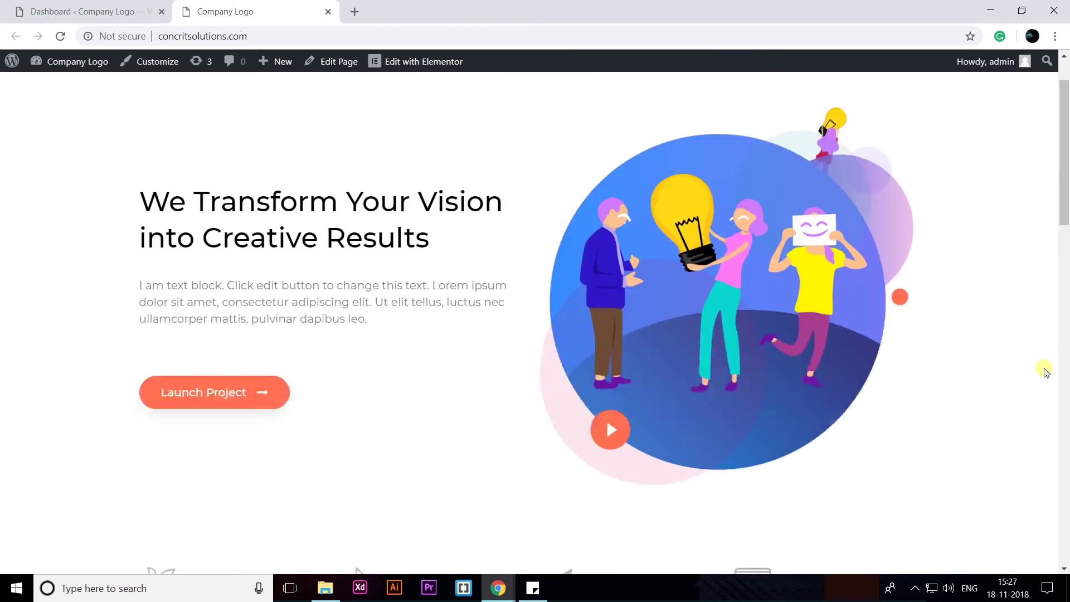
scroll(1045, 372, up, 2)
click(783, 104)
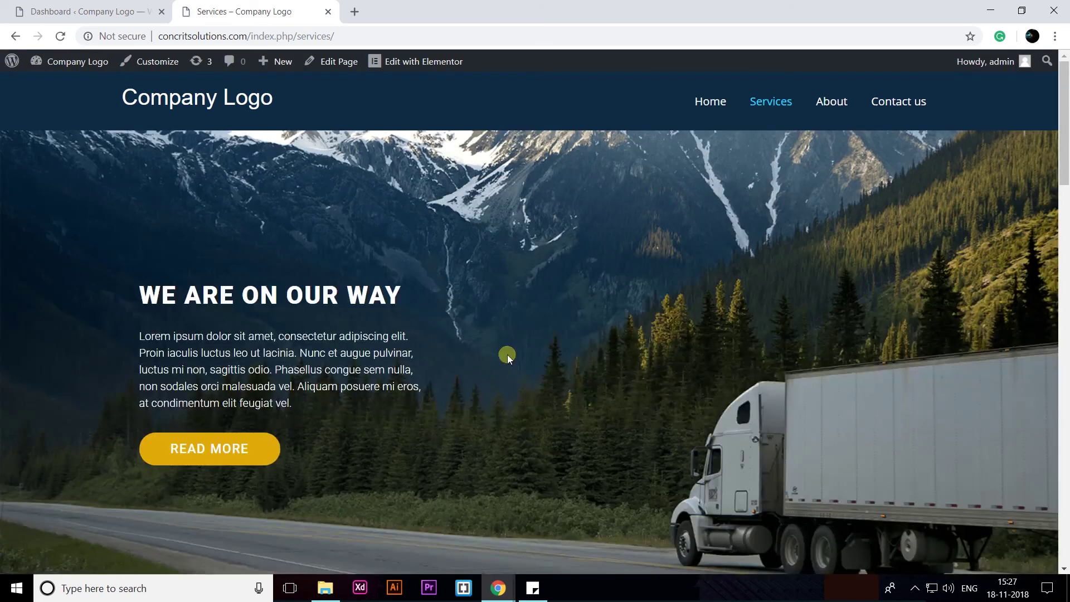
scroll(507, 354, down, 20)
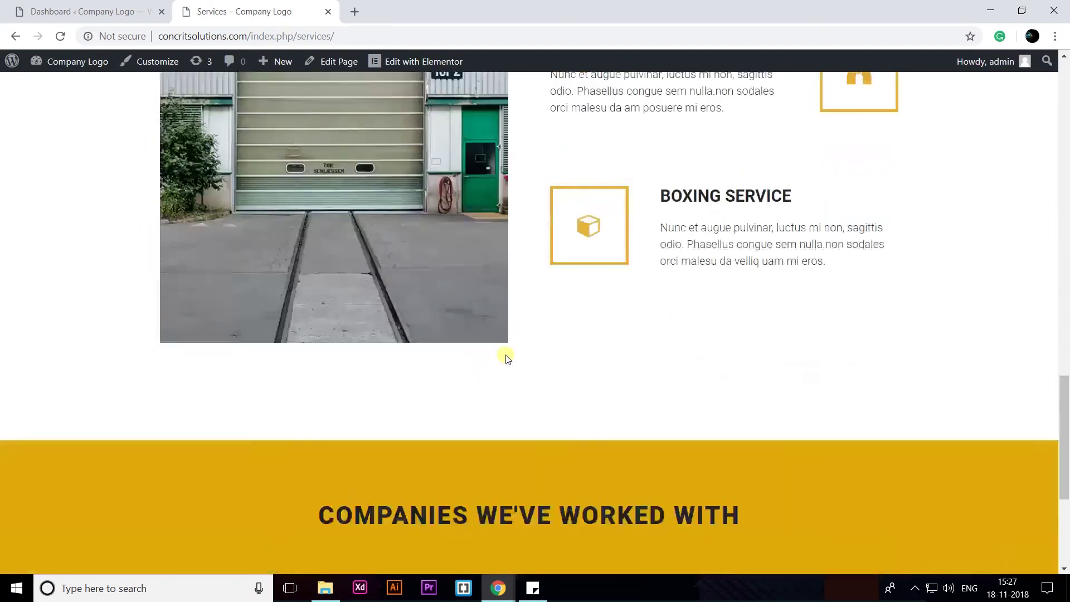
scroll(503, 359, up, 12)
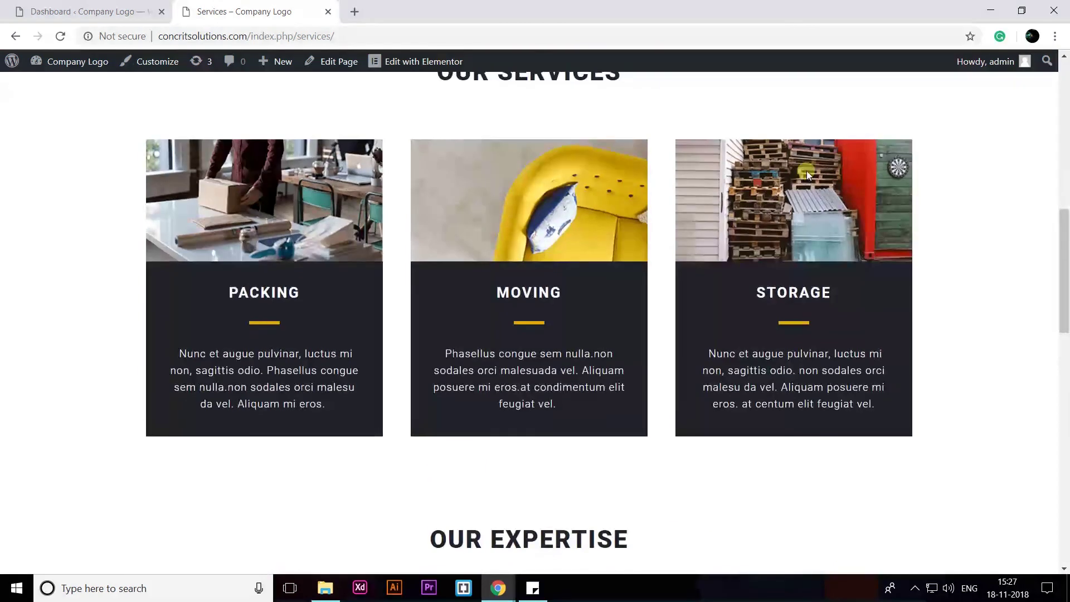
scroll(809, 174, up, 10)
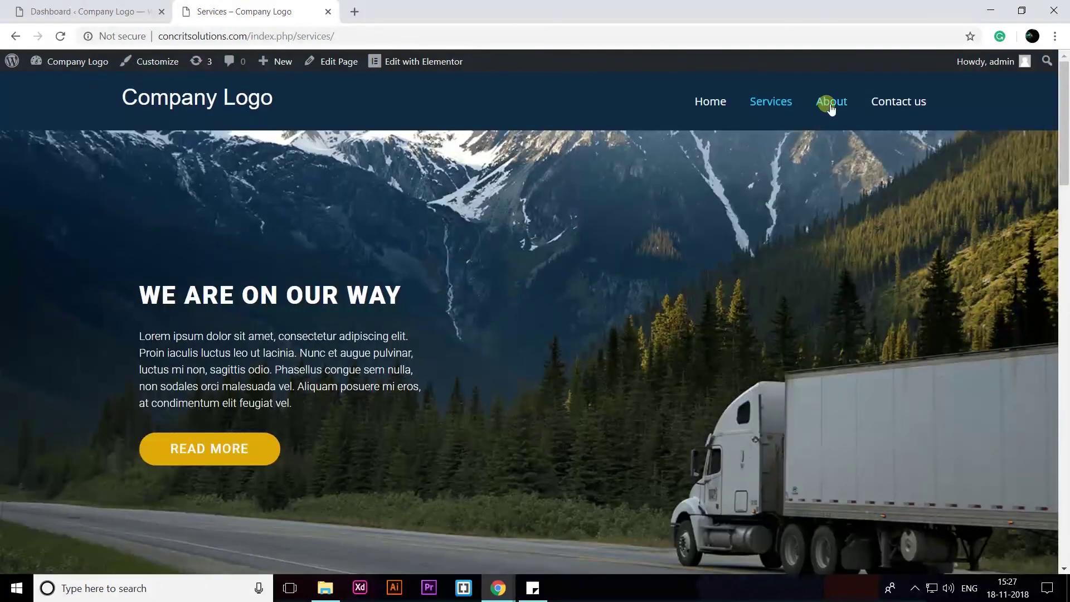
Open the live About page and look through its sections from the header down to the client logos.
click(831, 103)
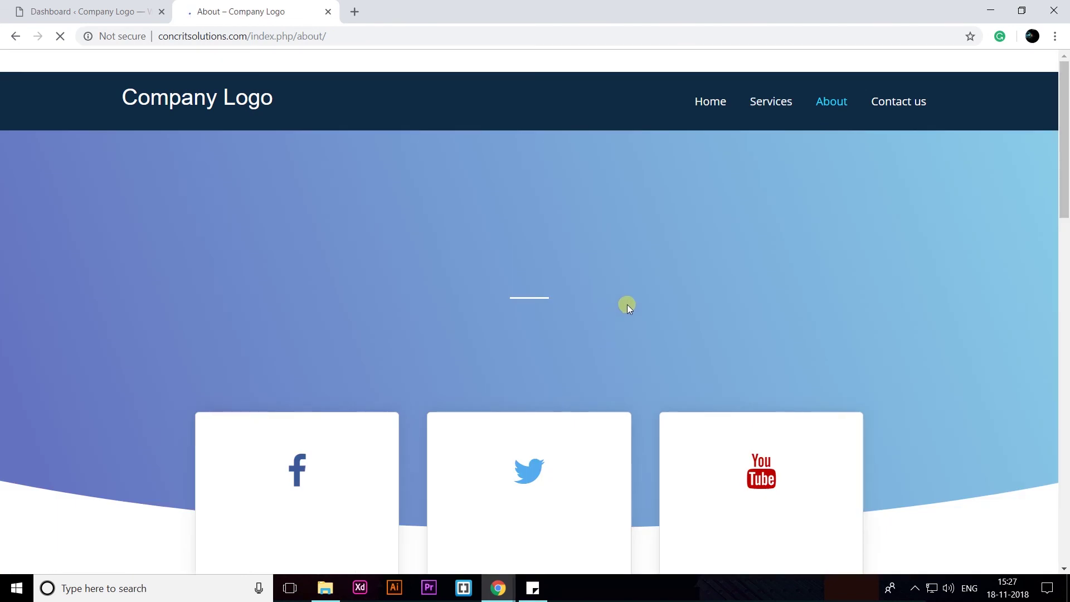
scroll(626, 304, down, 15)
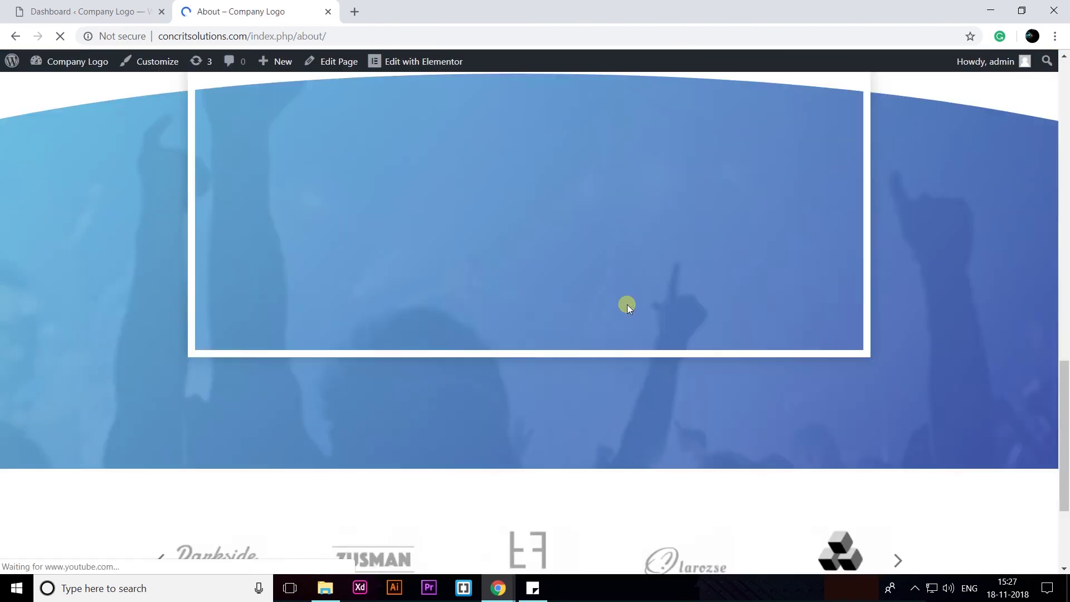
scroll(633, 315, down, 3)
scroll(663, 379, up, 4)
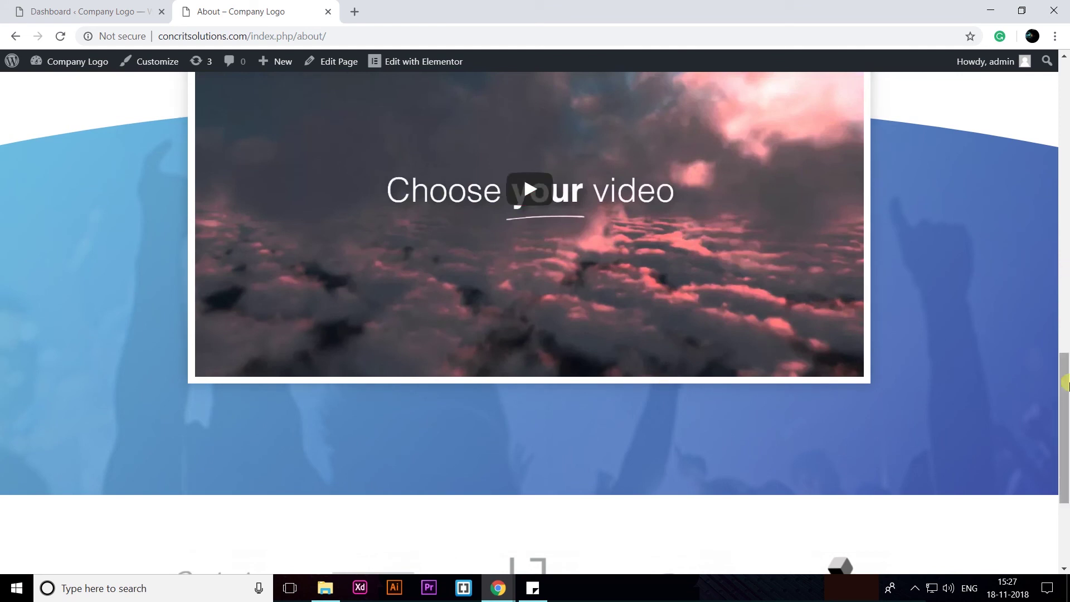
drag(1062, 358, 1065, 80)
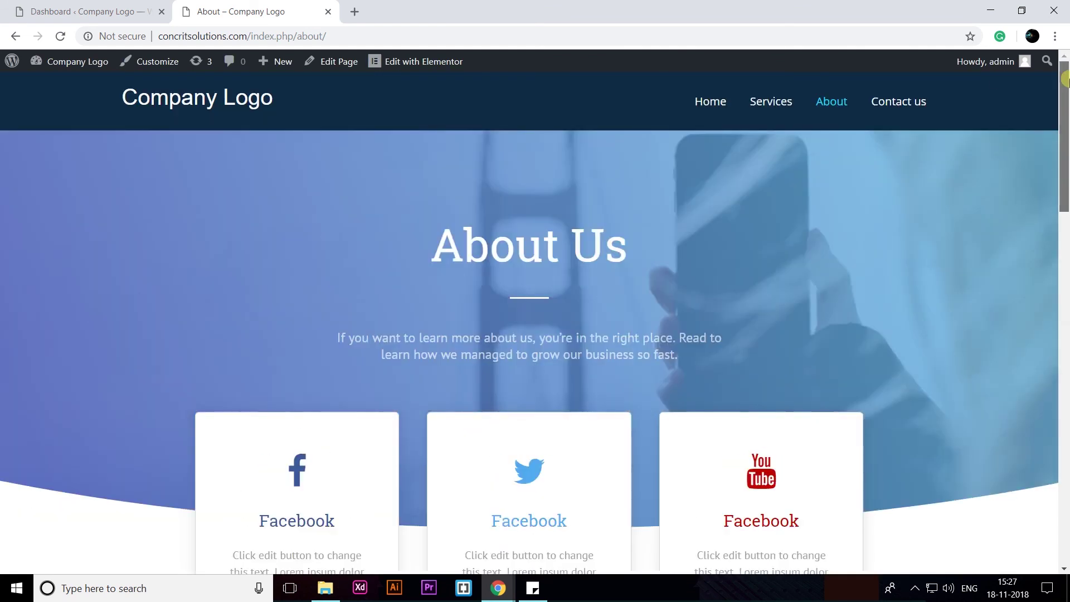
Look through the live Contact us page down to its map and footer, then return via the site's homepage to the WordPress dashboard.
click(881, 105)
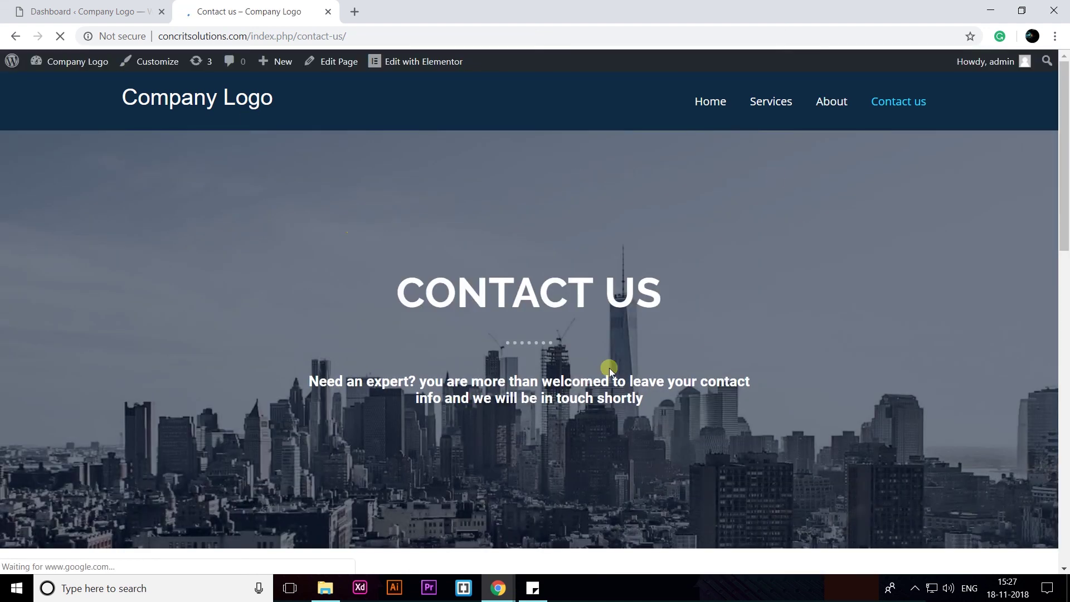
scroll(610, 385, down, 5)
scroll(610, 390, down, 10)
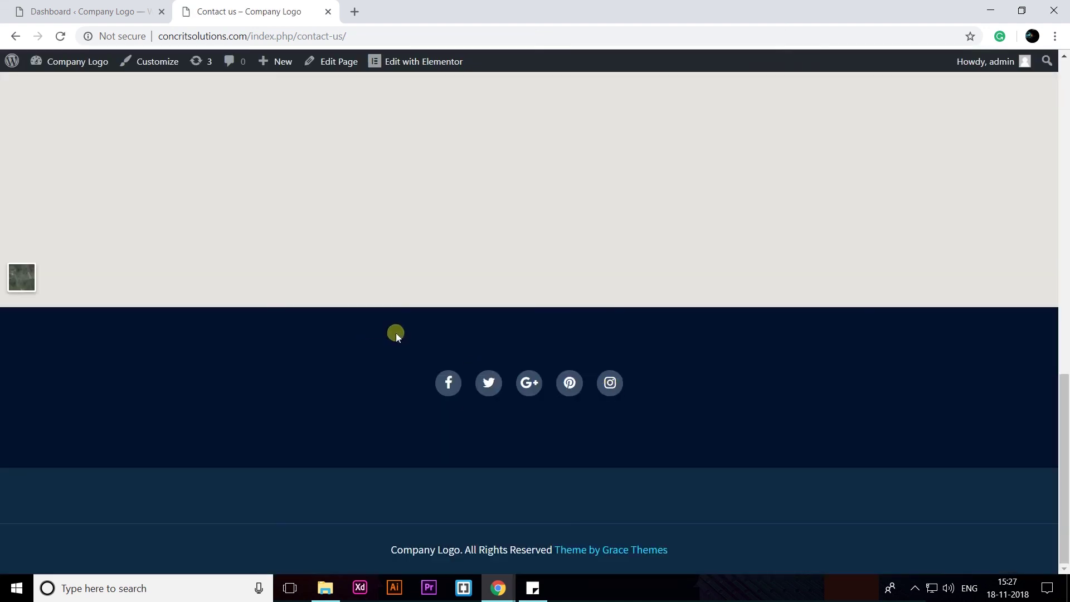
scroll(397, 333, up, 3)
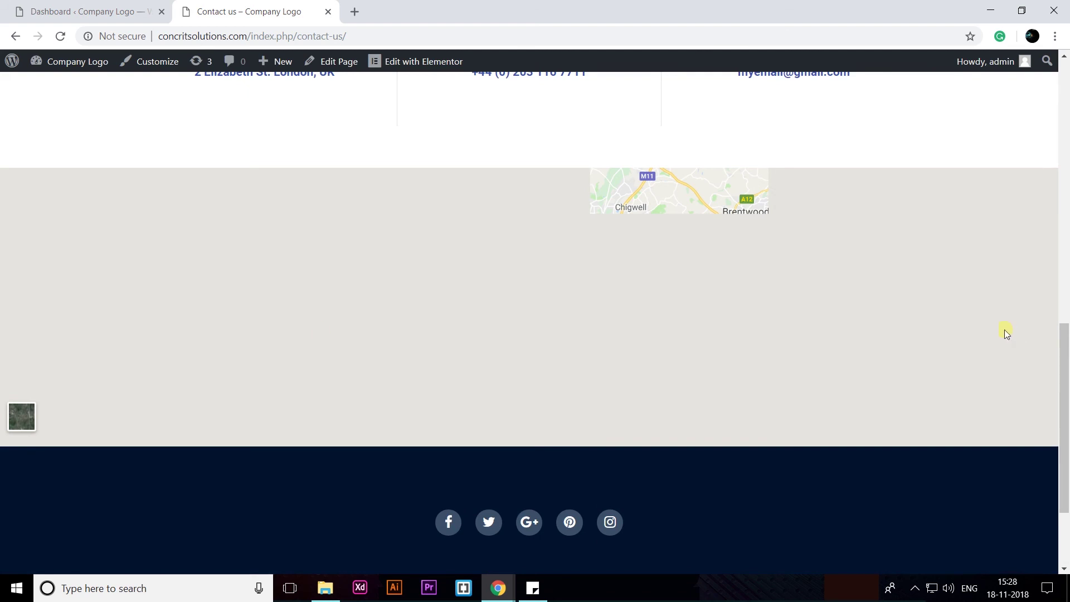
scroll(1003, 332, up, 12)
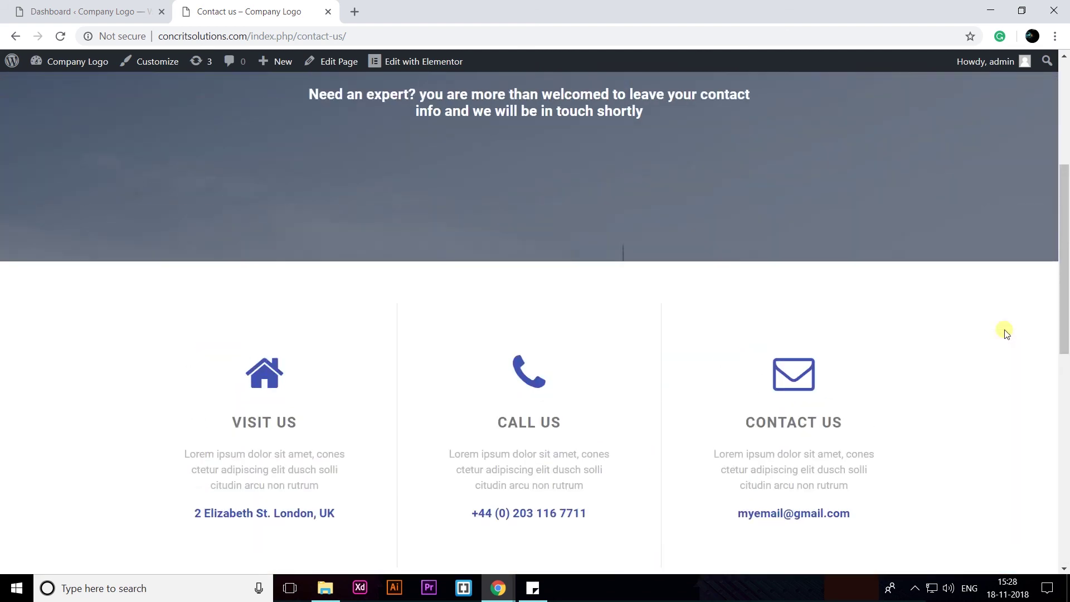
scroll(1004, 329, down, 12)
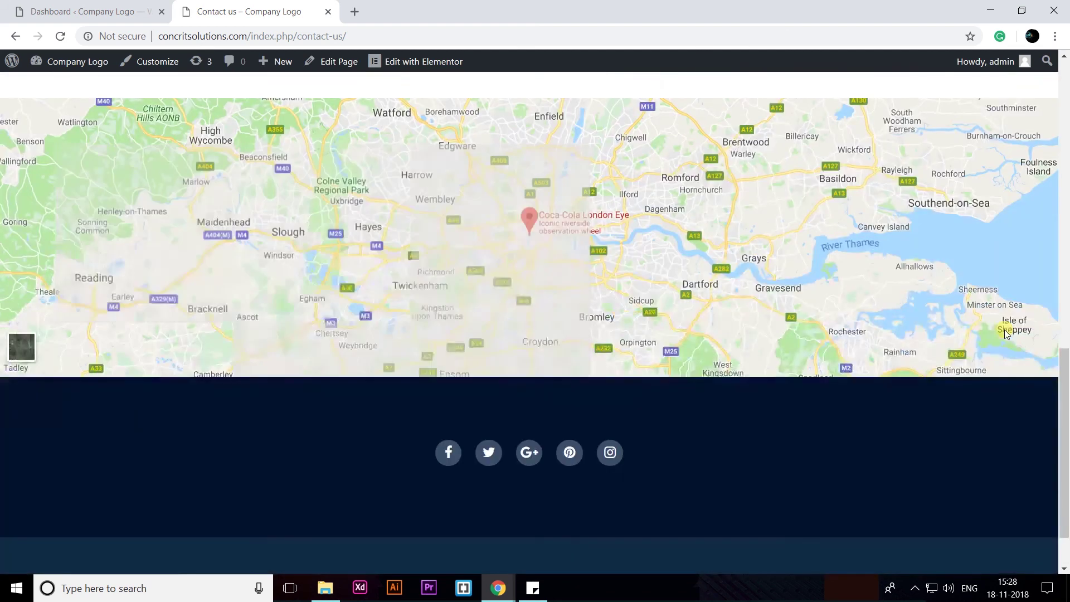
scroll(1005, 332, up, 12)
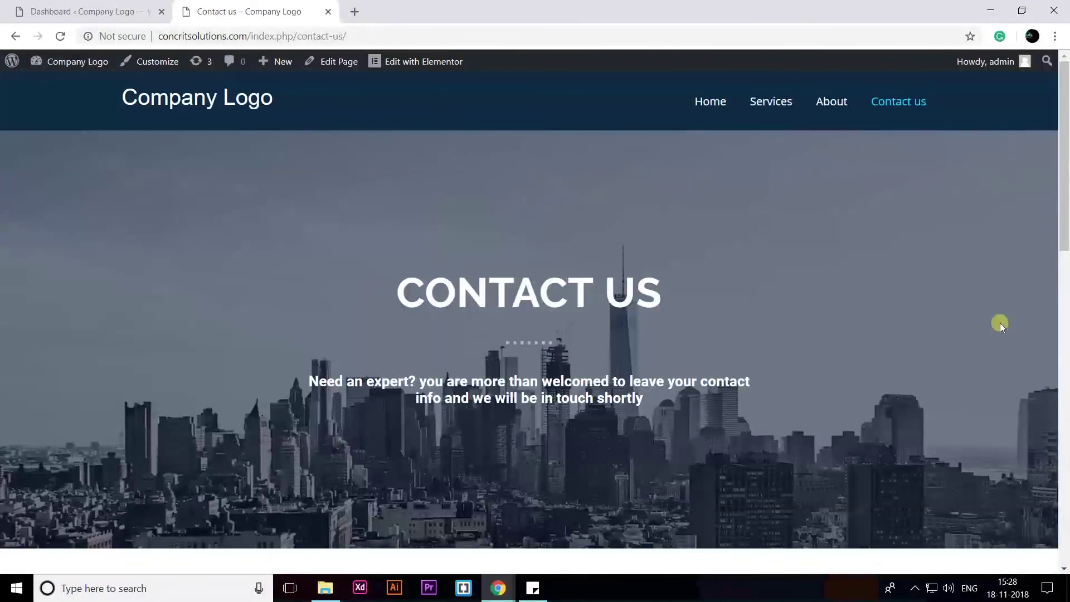
click(189, 106)
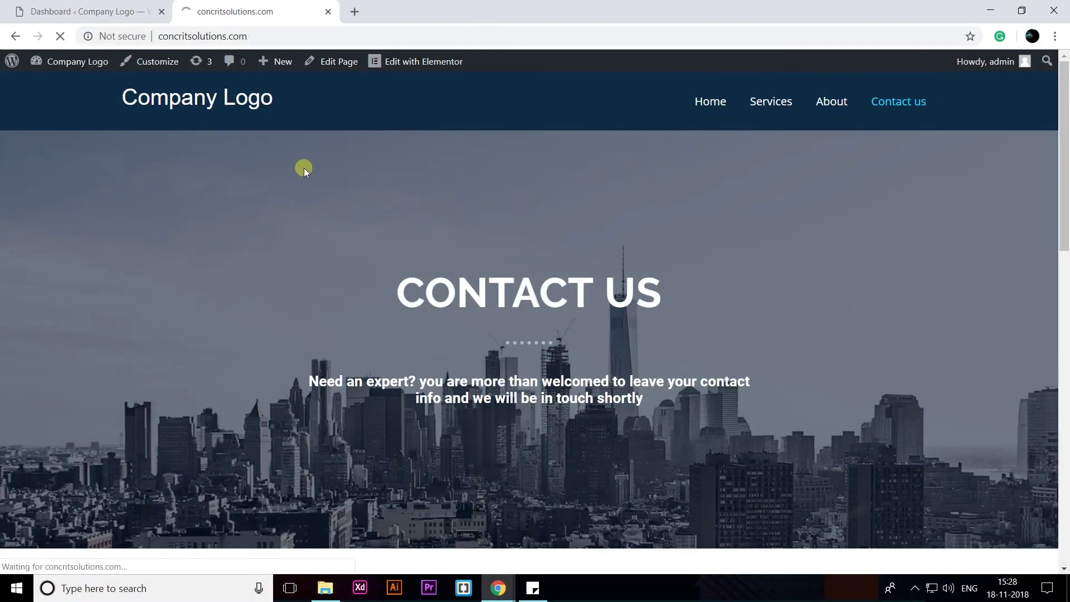
click(106, 14)
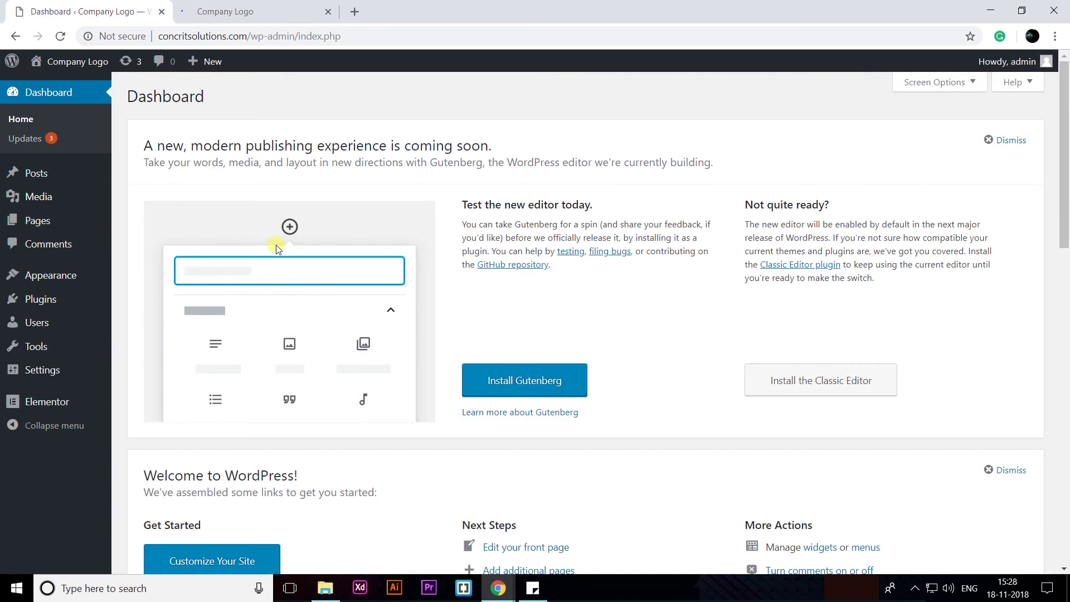